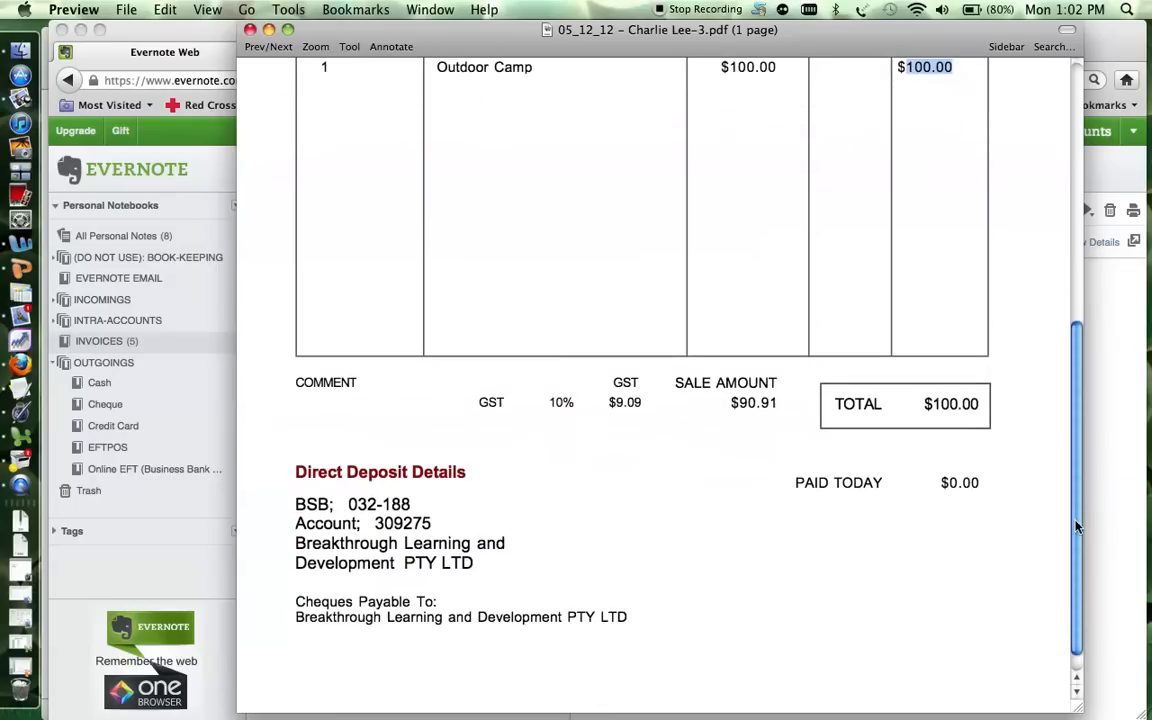
Select the $9.09 GST figure on the invoice PDF and scroll back up slightly.
{"action": "left_click_drag", "start_coordinate": [650, 405], "coordinate": [613, 405]}
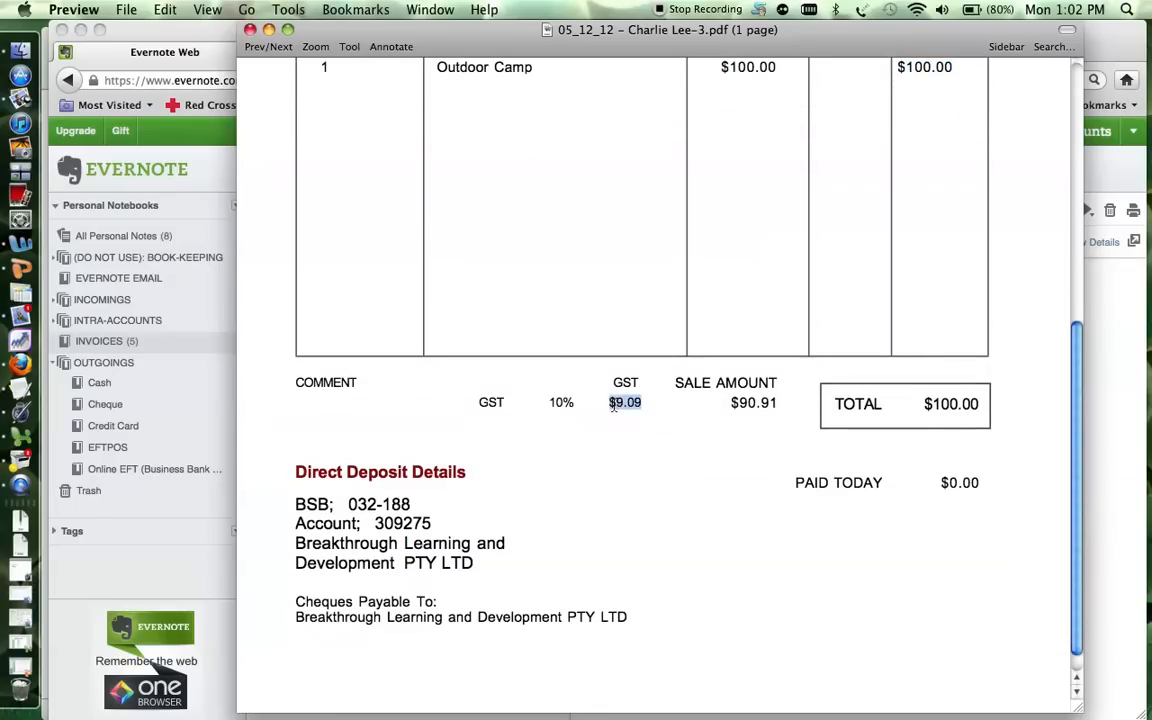
{"action": "left_click_drag", "start_coordinate": [1078, 345], "coordinate": [1078, 215]}
Open example.myo in AccountEdge, signing on and choosing to activate it later.
{"action": "left_click", "coordinate": [27, 345]}
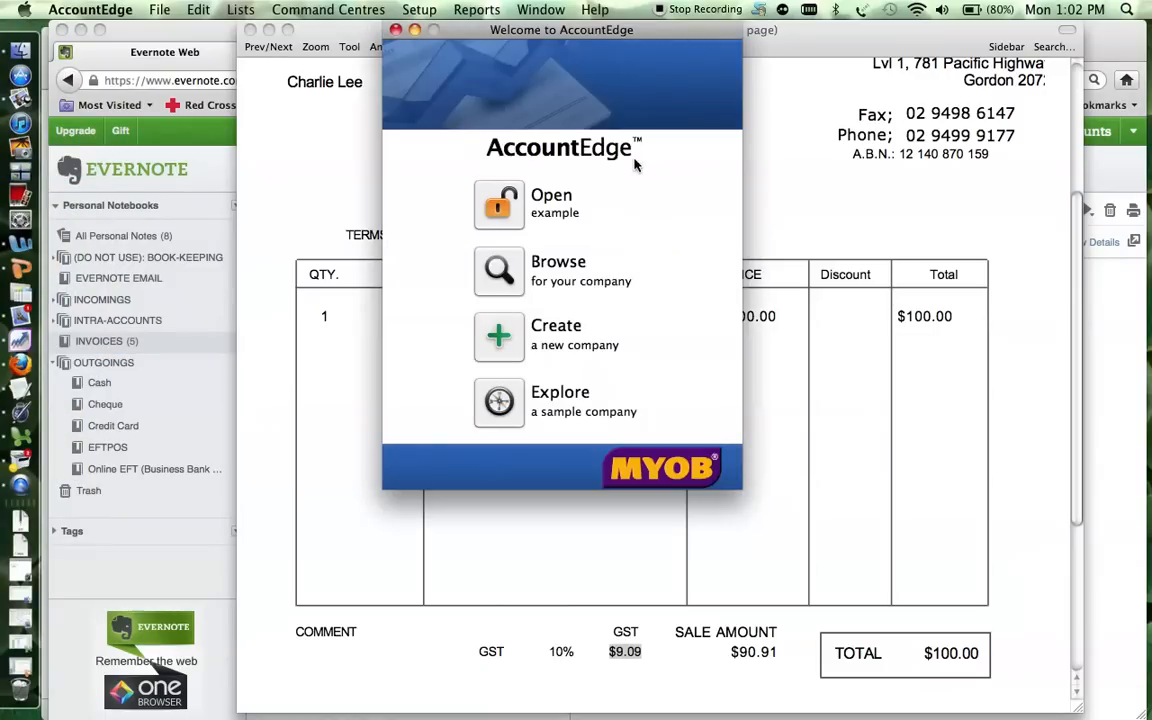
{"action": "left_click", "coordinate": [507, 288]}
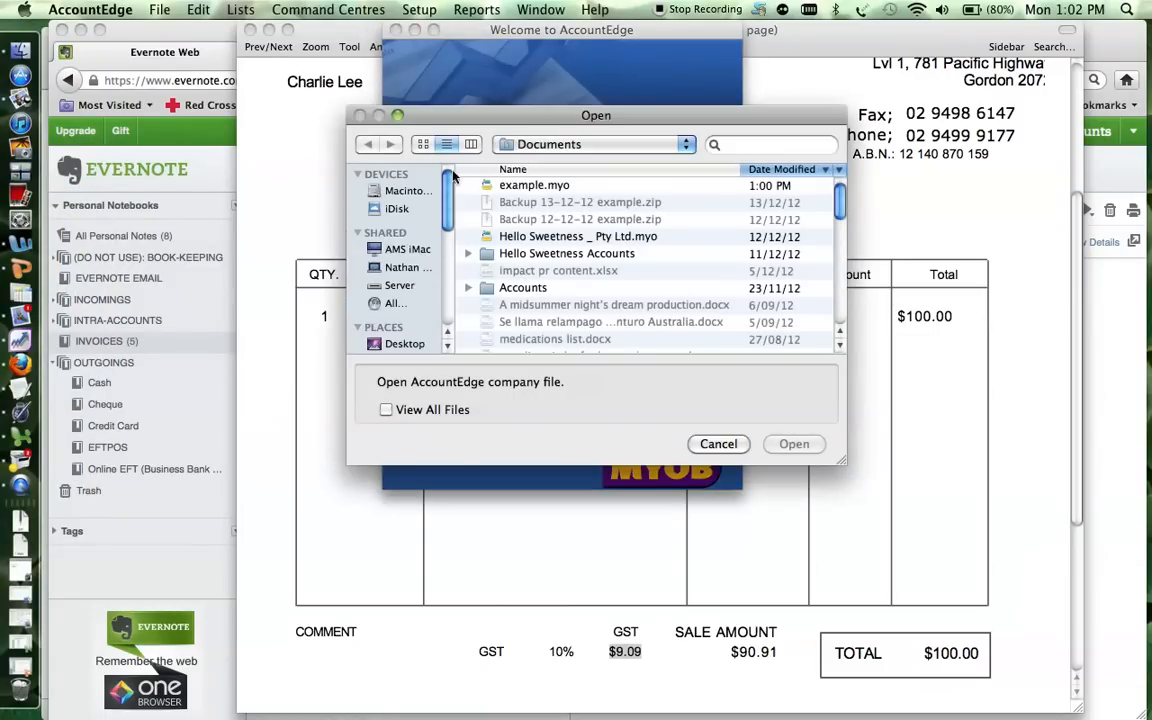
{"action": "double_click", "coordinate": [529, 190]}
{"action": "left_click", "coordinate": [768, 405]}
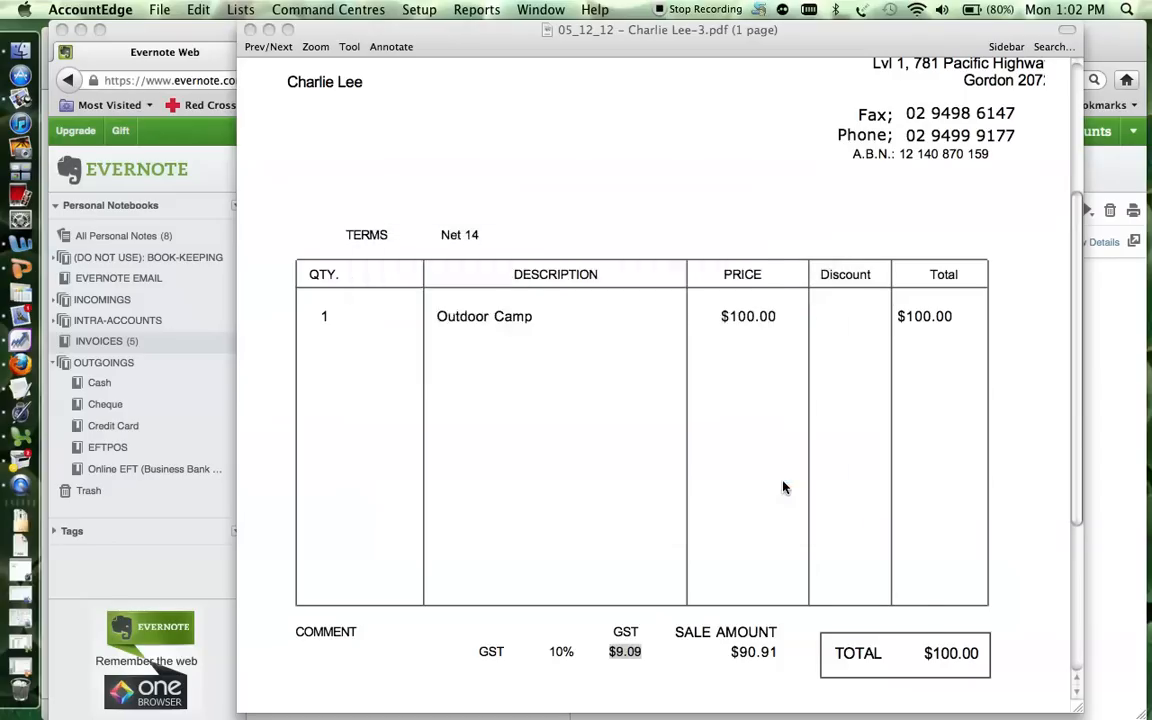
{"action": "left_click", "coordinate": [562, 375]}
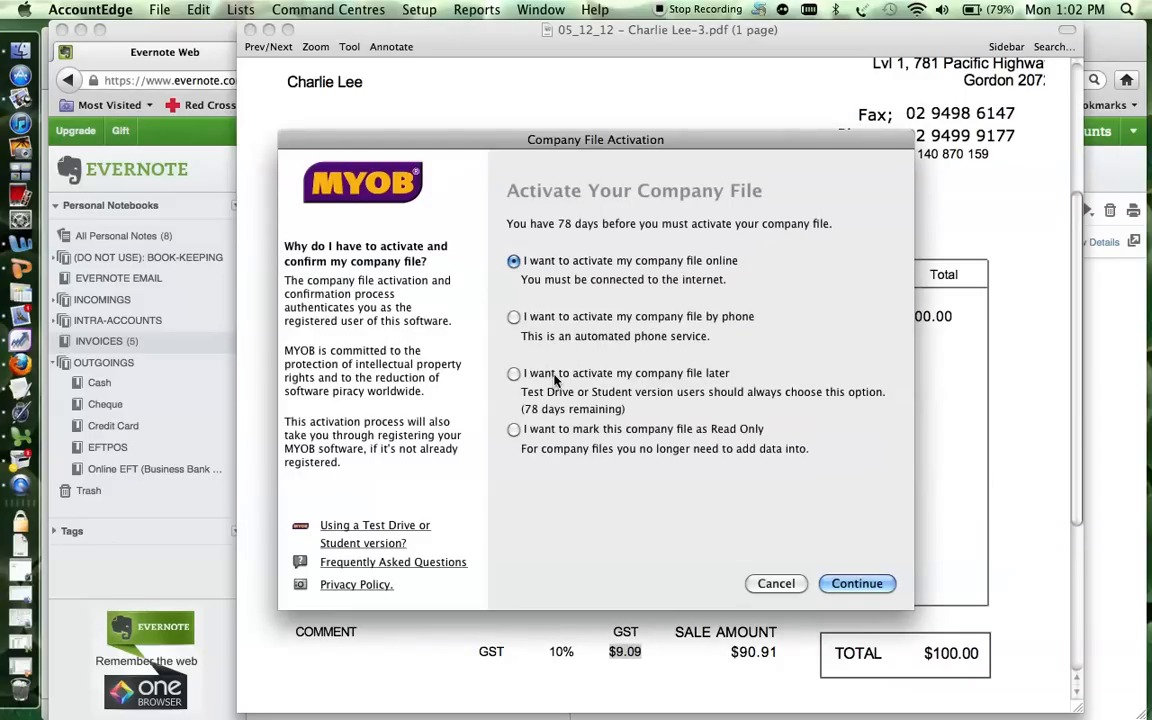
{"action": "left_click", "coordinate": [859, 586]}
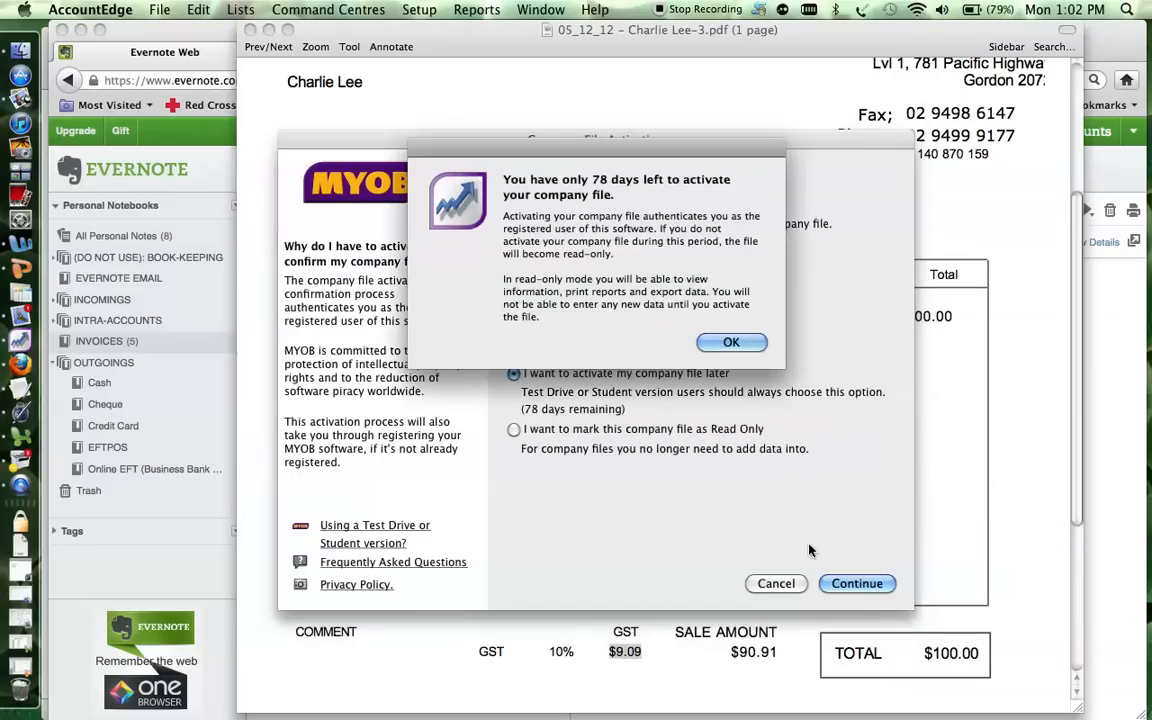
{"action": "left_click", "coordinate": [716, 346]}
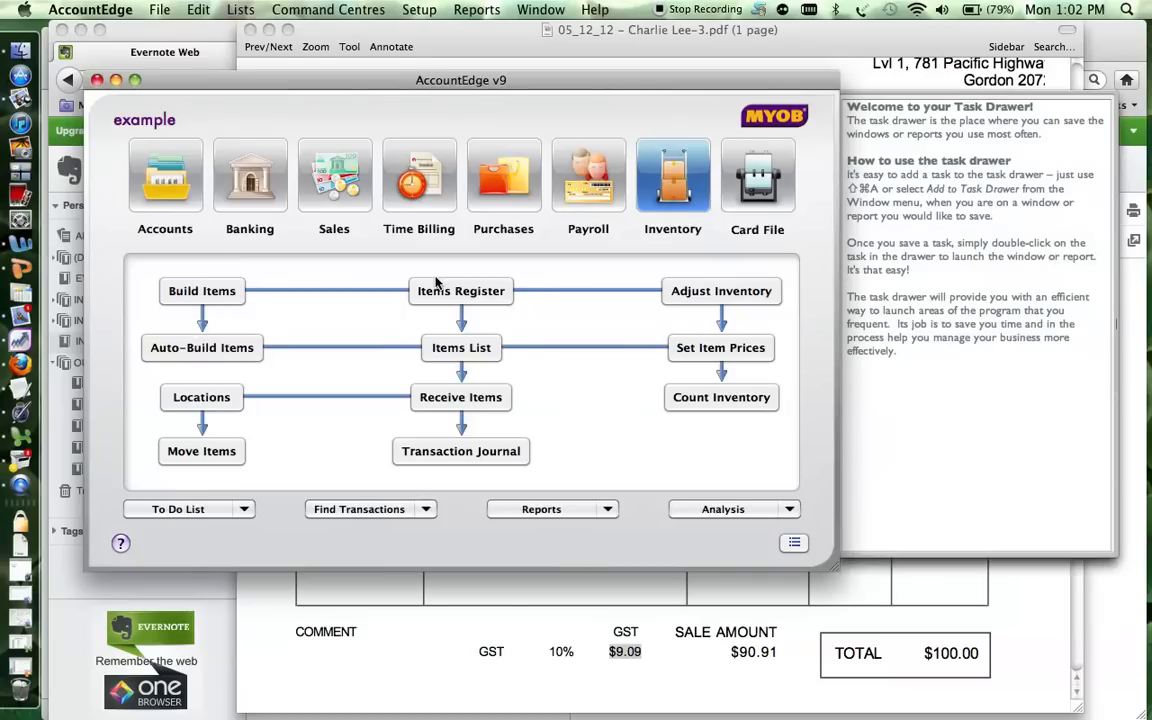
Open a new sale through Sales > Enter Sales, then bring the invoice PDF forward.
{"action": "left_click", "coordinate": [338, 182]}
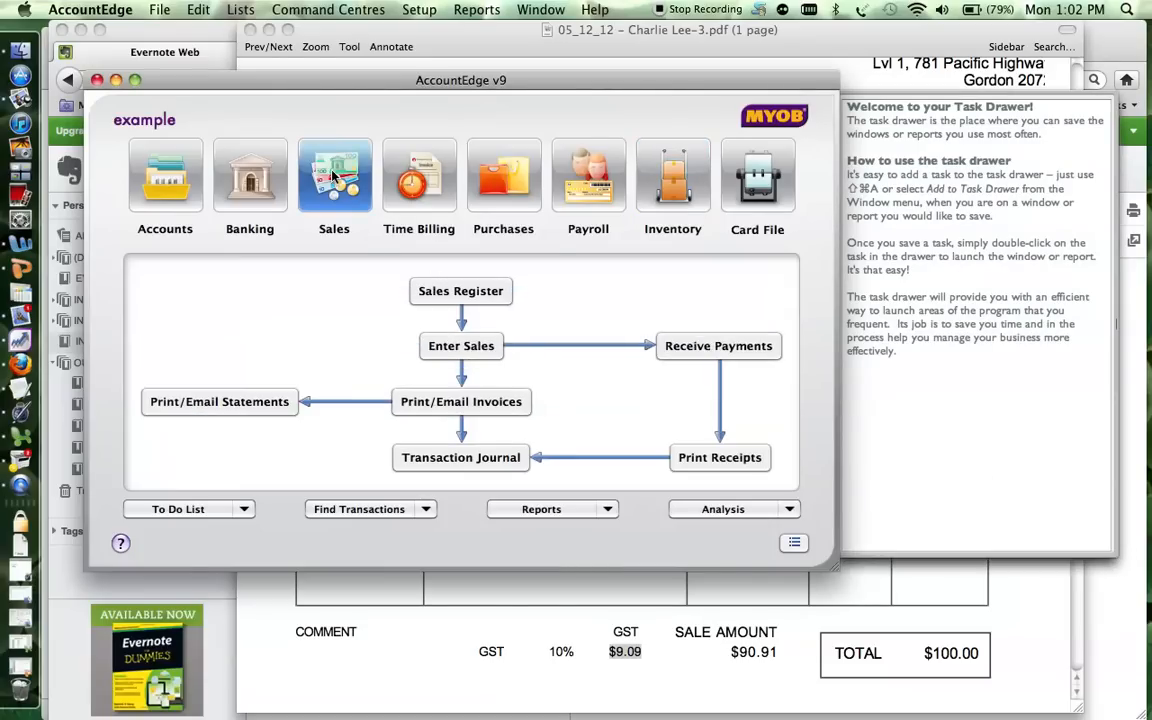
{"action": "left_click", "coordinate": [472, 346]}
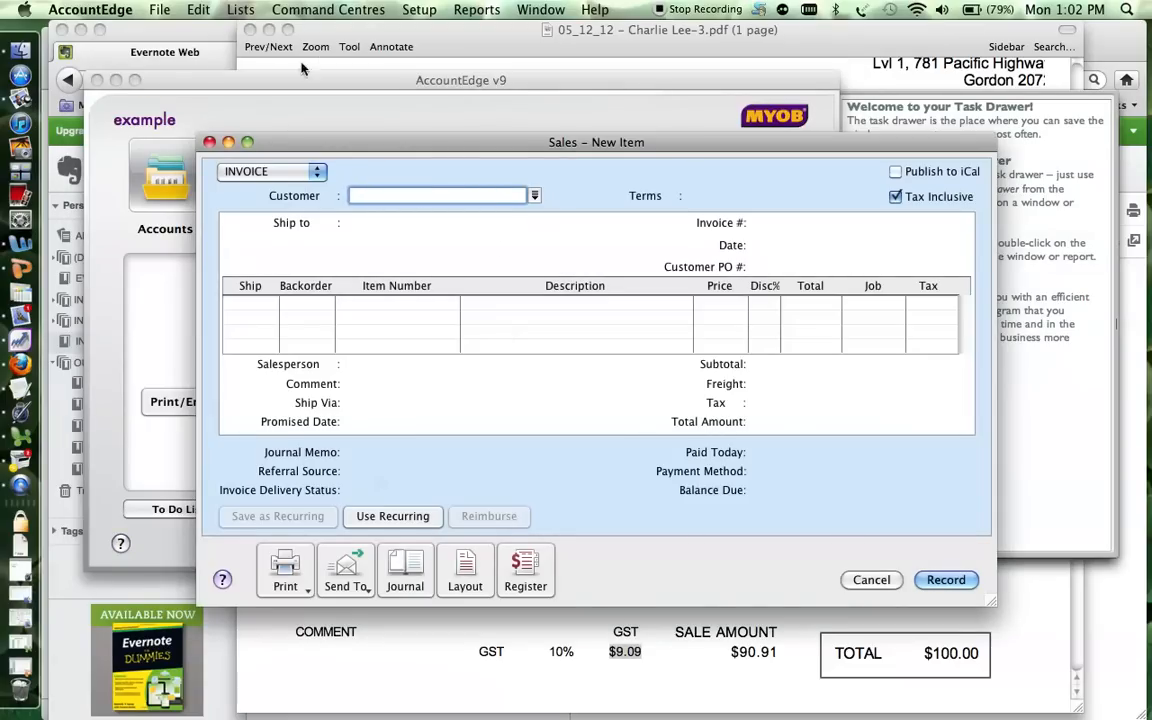
{"action": "left_click", "coordinate": [342, 36]}
Scroll the PDF to Bill To, select the customer name, and move the window right.
{"action": "left_click_drag", "start_coordinate": [511, 35], "coordinate": [448, 35]}
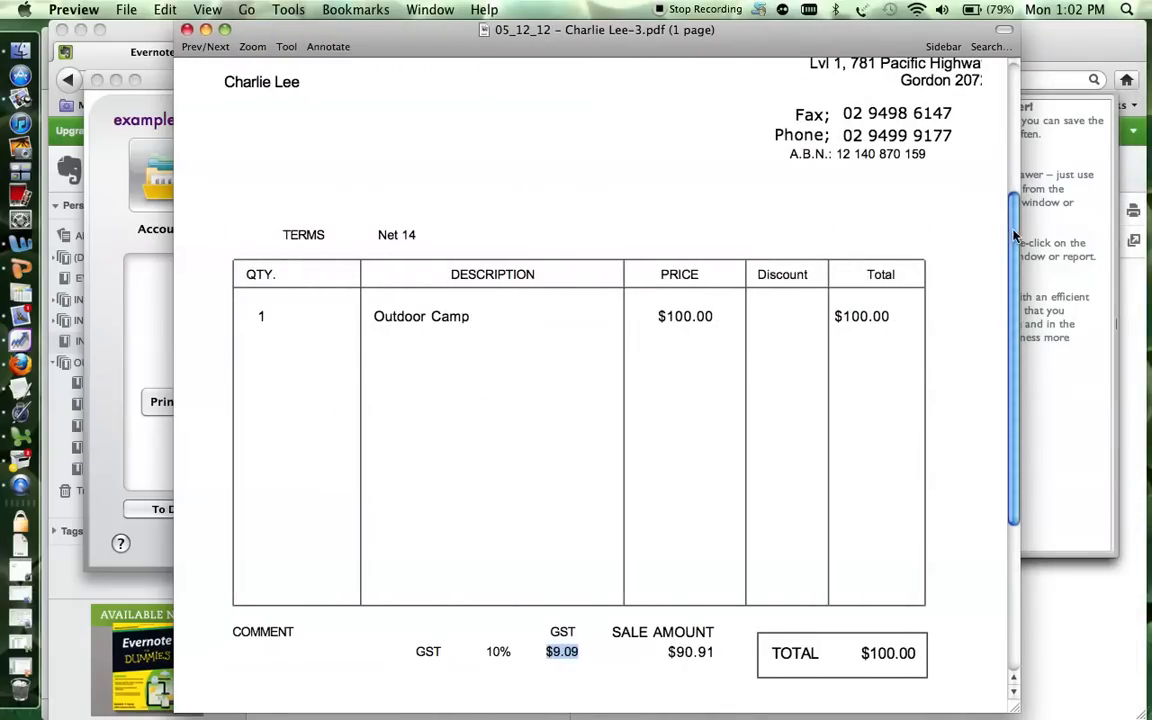
{"action": "scroll", "coordinate": [1013, 147], "scroll_direction": "up", "scroll_amount": 3}
{"action": "left_click_drag", "start_coordinate": [297, 254], "coordinate": [231, 256]}
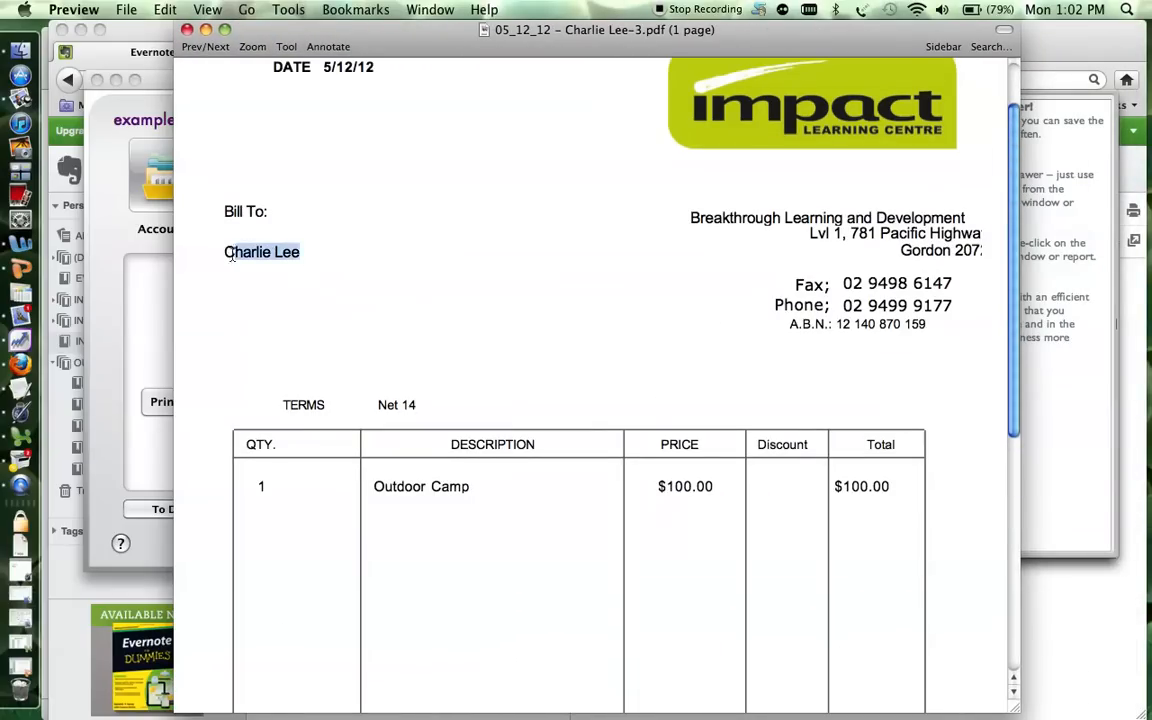
{"action": "left_click_drag", "start_coordinate": [368, 30], "coordinate": [773, 8]}
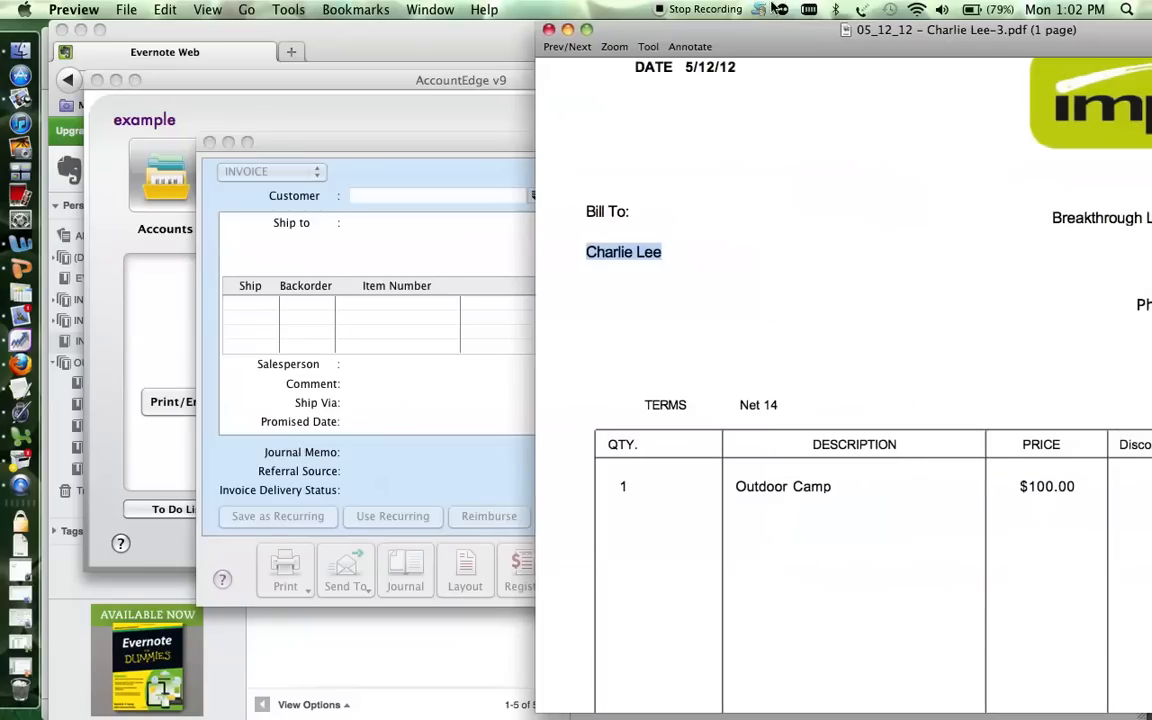
{"action": "left_click", "coordinate": [468, 199]}
Look up customers starting with 'C', find no match, and start a new customer card.
{"action": "type", "text": "Char"}
{"action": "key", "text": "BackSpace"}
{"action": "key", "text": "BackSpace"}
{"action": "key", "text": "BackSpace"}
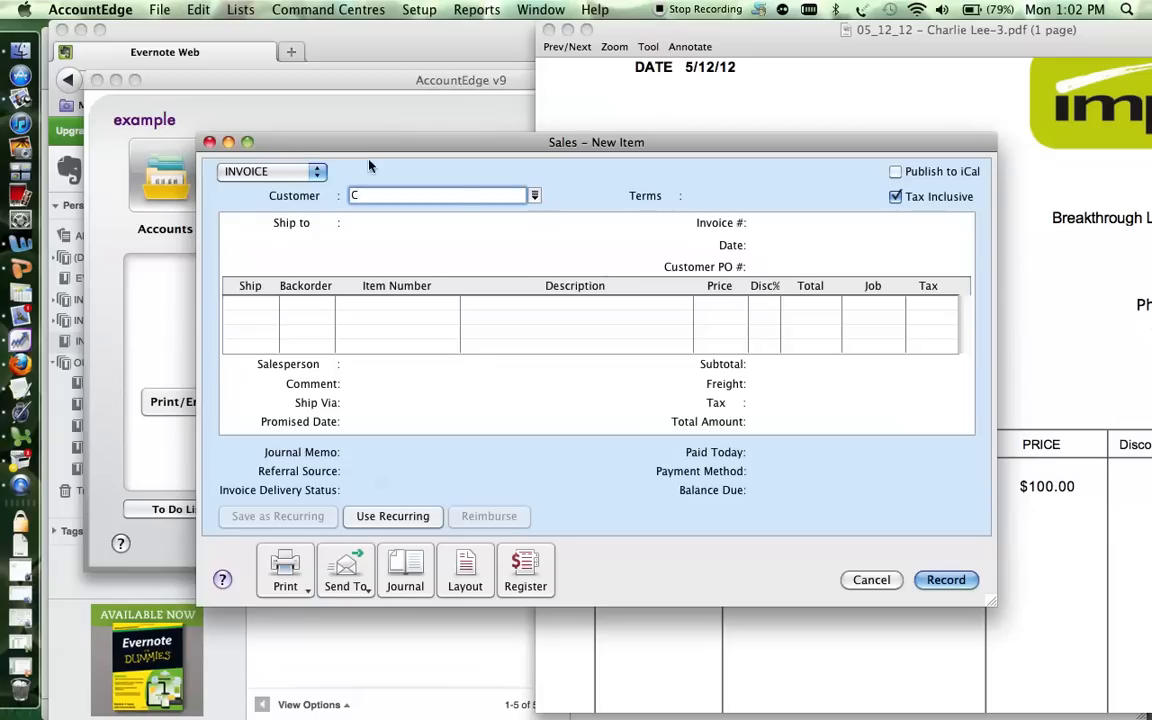
{"action": "right_click", "coordinate": [536, 194]}
{"action": "left_click", "coordinate": [496, 202]}
{"action": "key", "text": "Tab"}
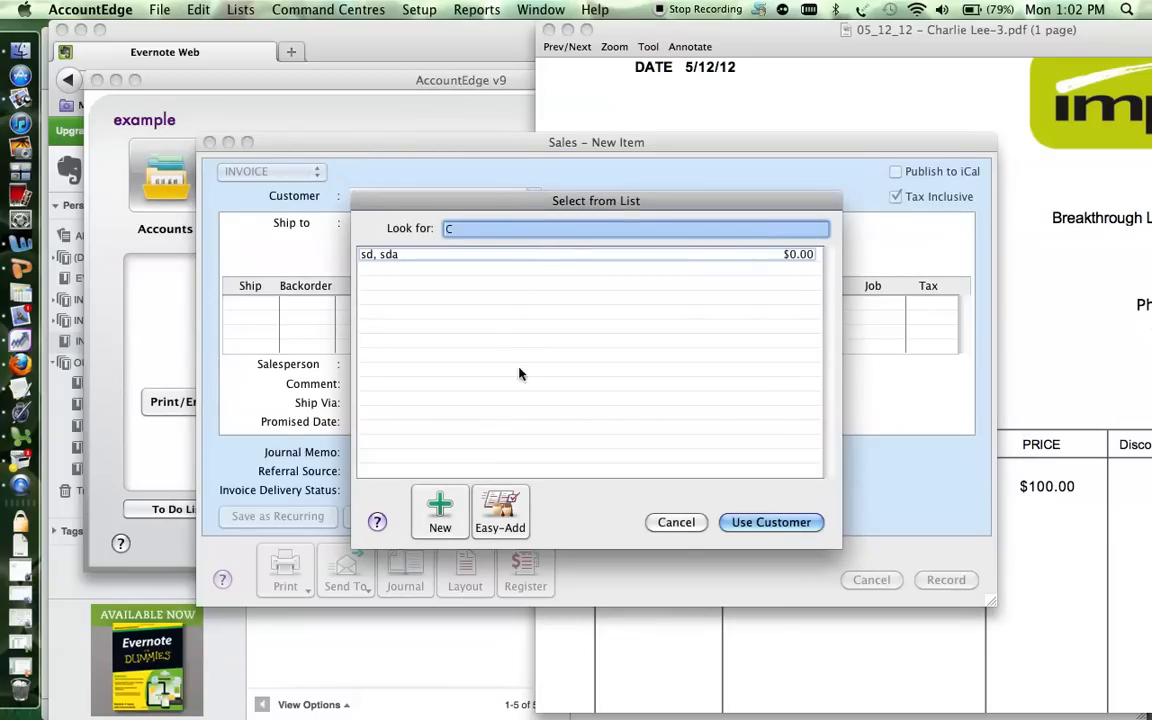
{"action": "left_click", "coordinate": [690, 532]}
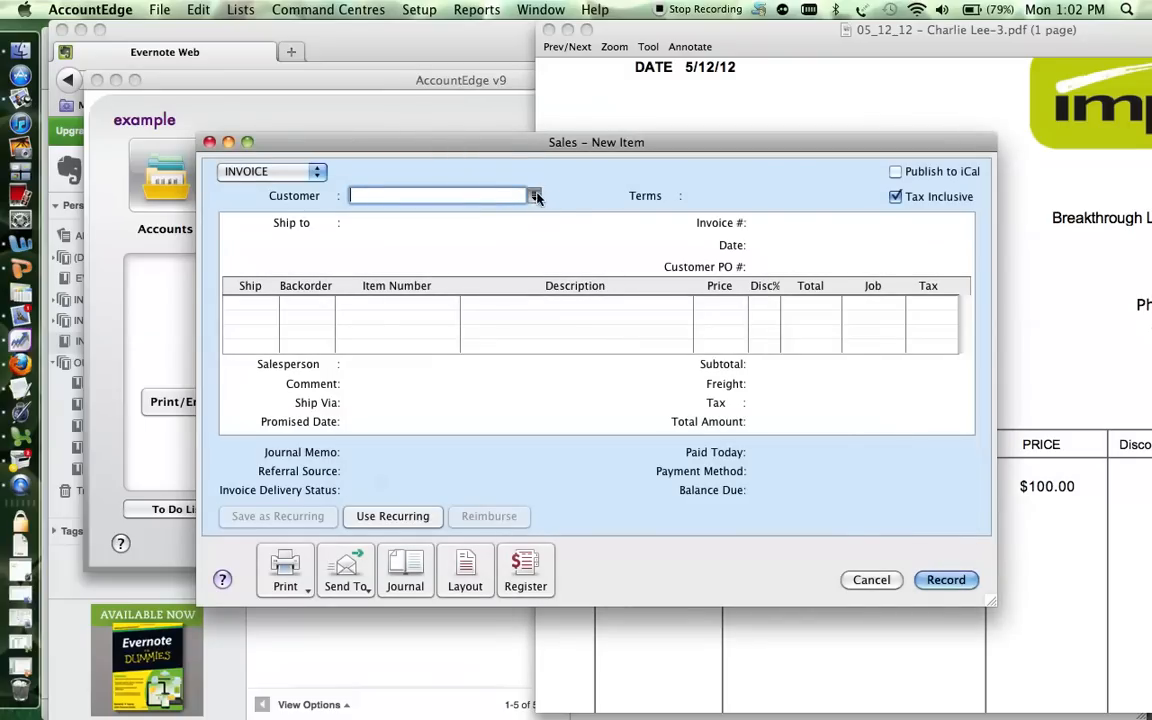
{"action": "left_click", "coordinate": [536, 196]}
{"action": "left_click", "coordinate": [440, 512]}
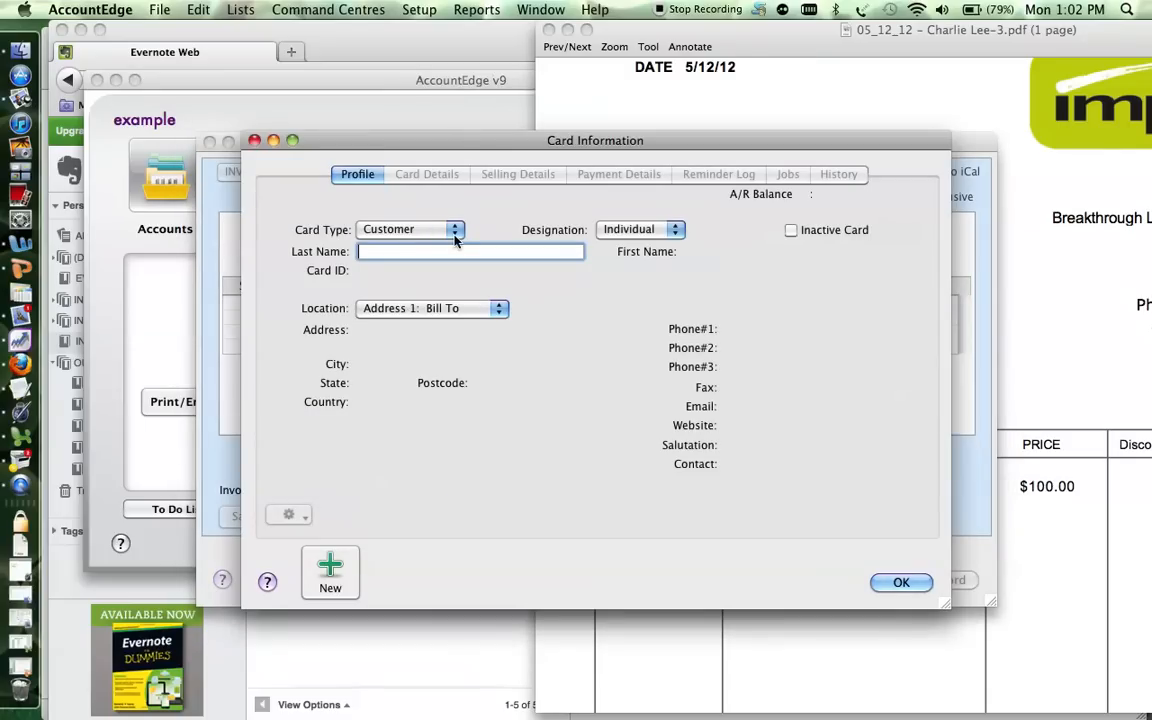
Enter the customer's last and first names on the card, review its tabs, and save it.
{"action": "key", "text": "Tab"}
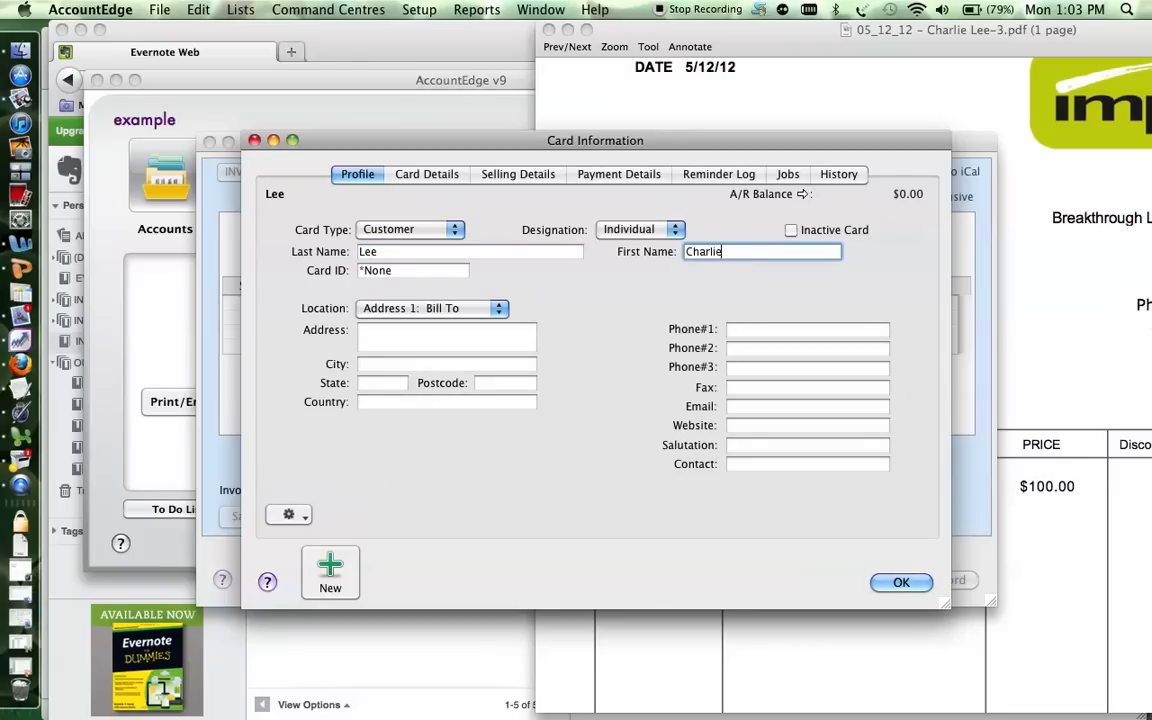
{"action": "left_click", "coordinate": [435, 178]}
{"action": "left_click", "coordinate": [515, 174]}
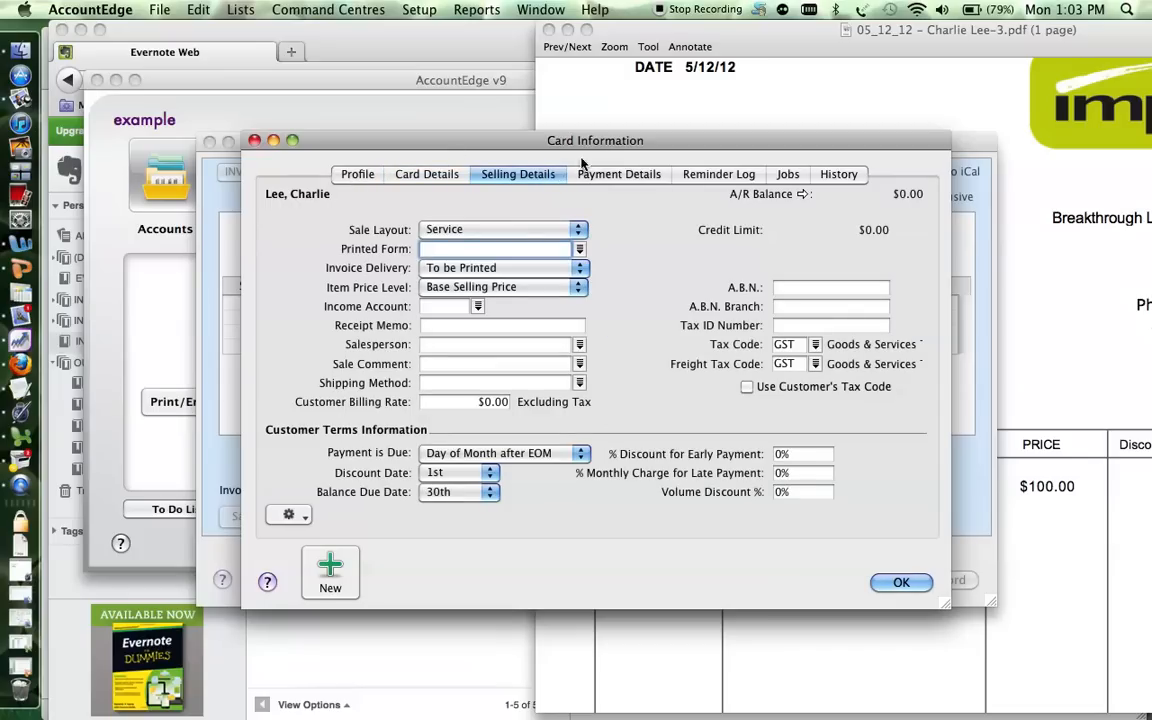
{"action": "left_click", "coordinate": [357, 174]}
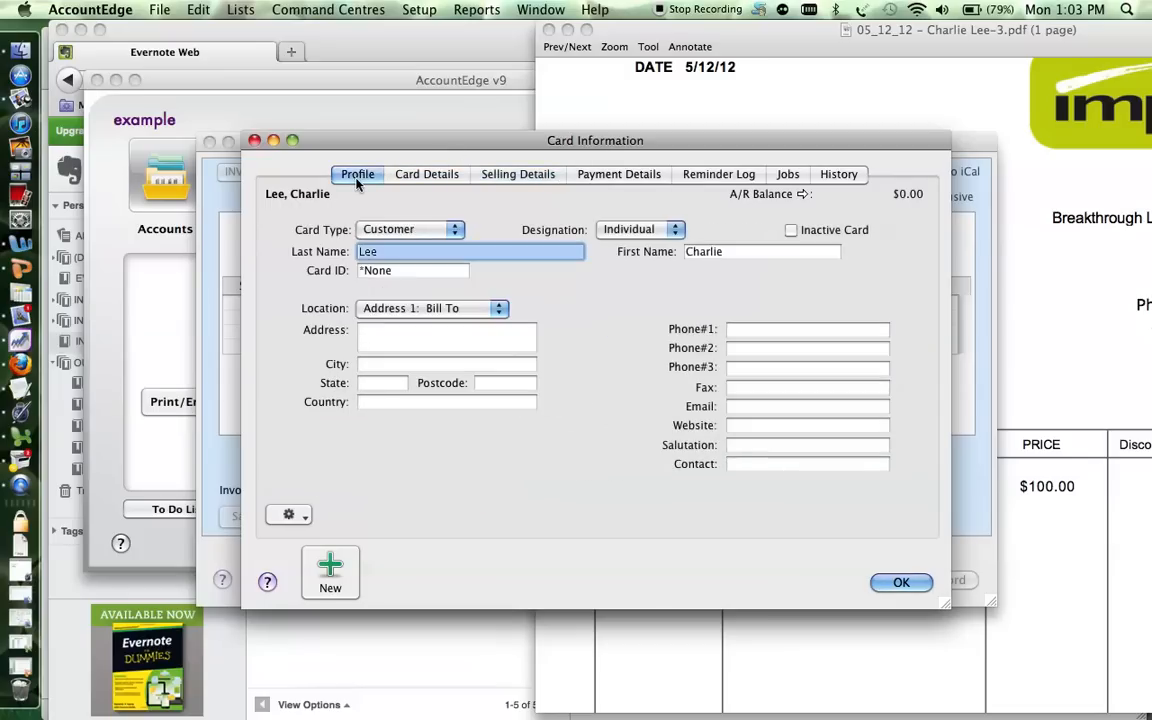
{"action": "left_click", "coordinate": [899, 584]}
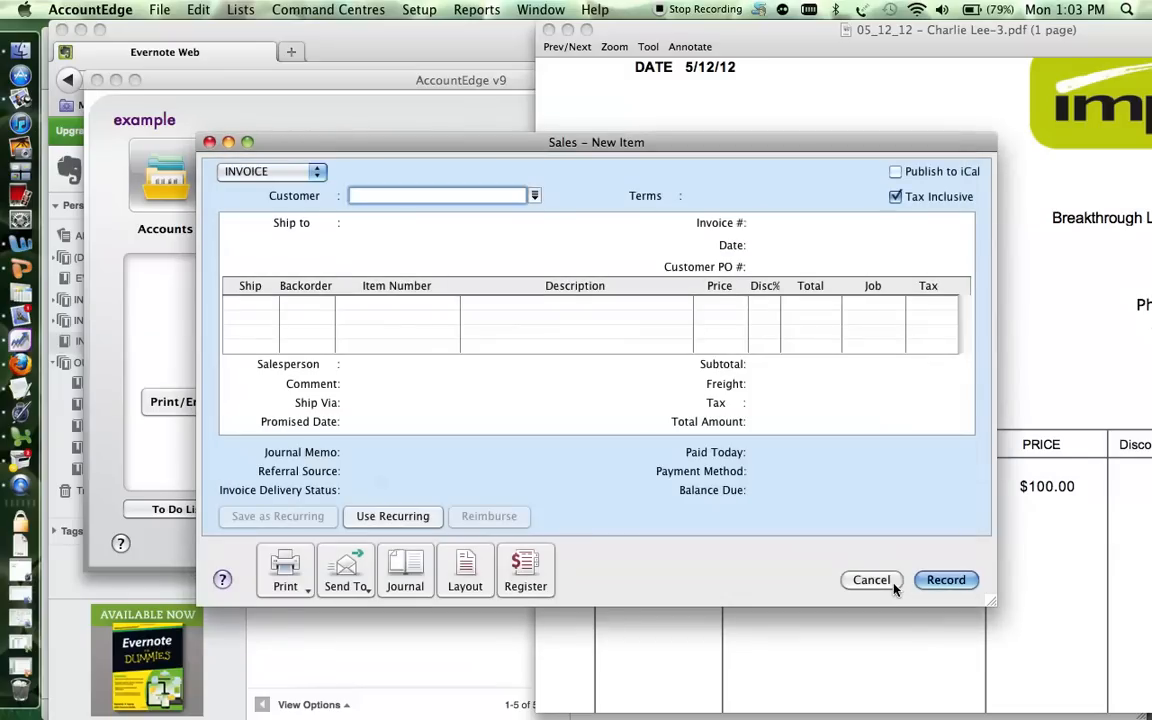
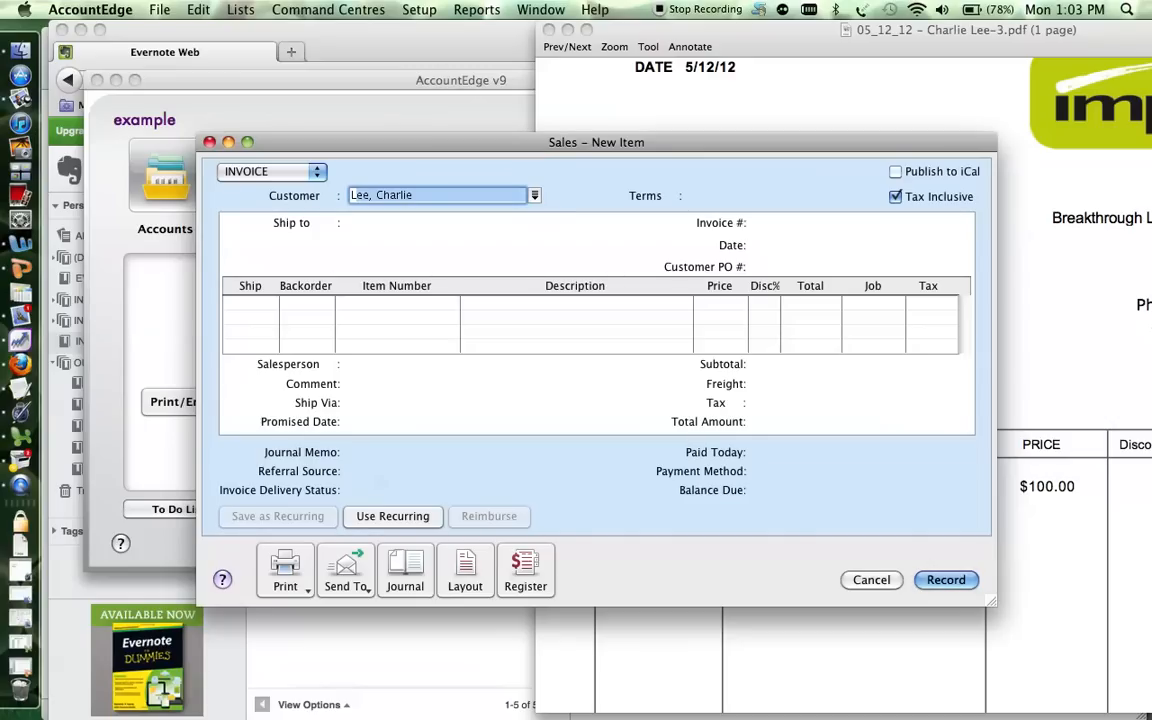
Select the new customer by surname and keep the automatic invoice number.
{"action": "key", "text": "Tab"}
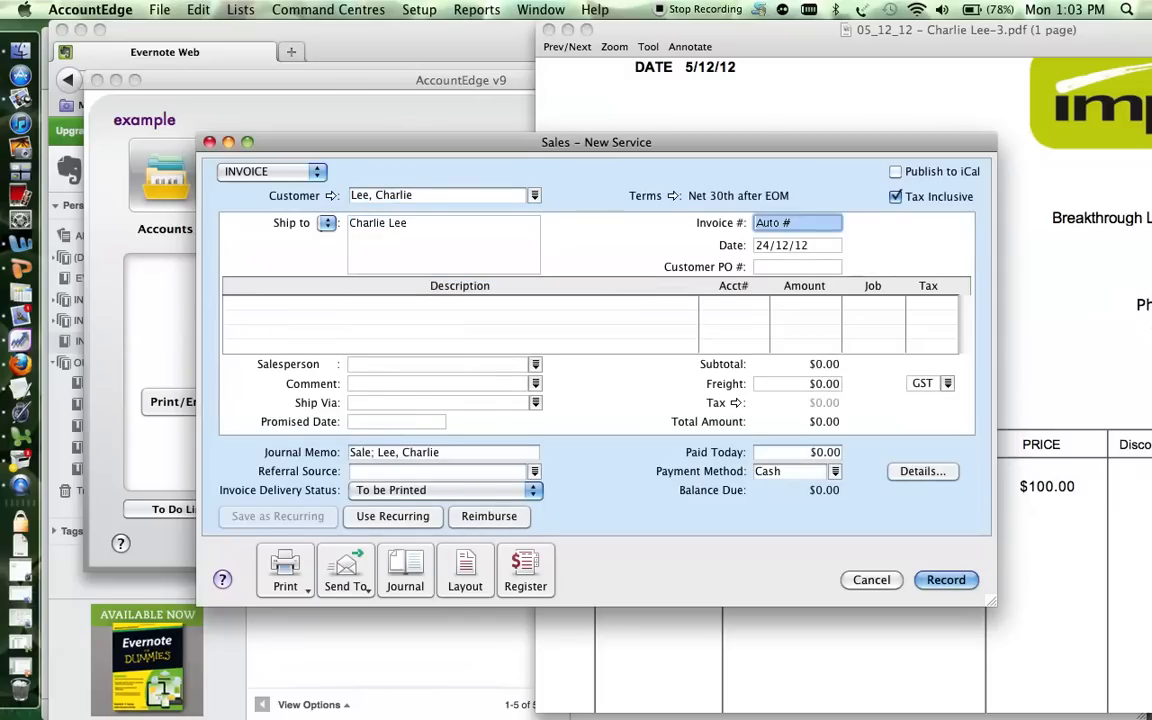
{"action": "key", "text": "Tab"}
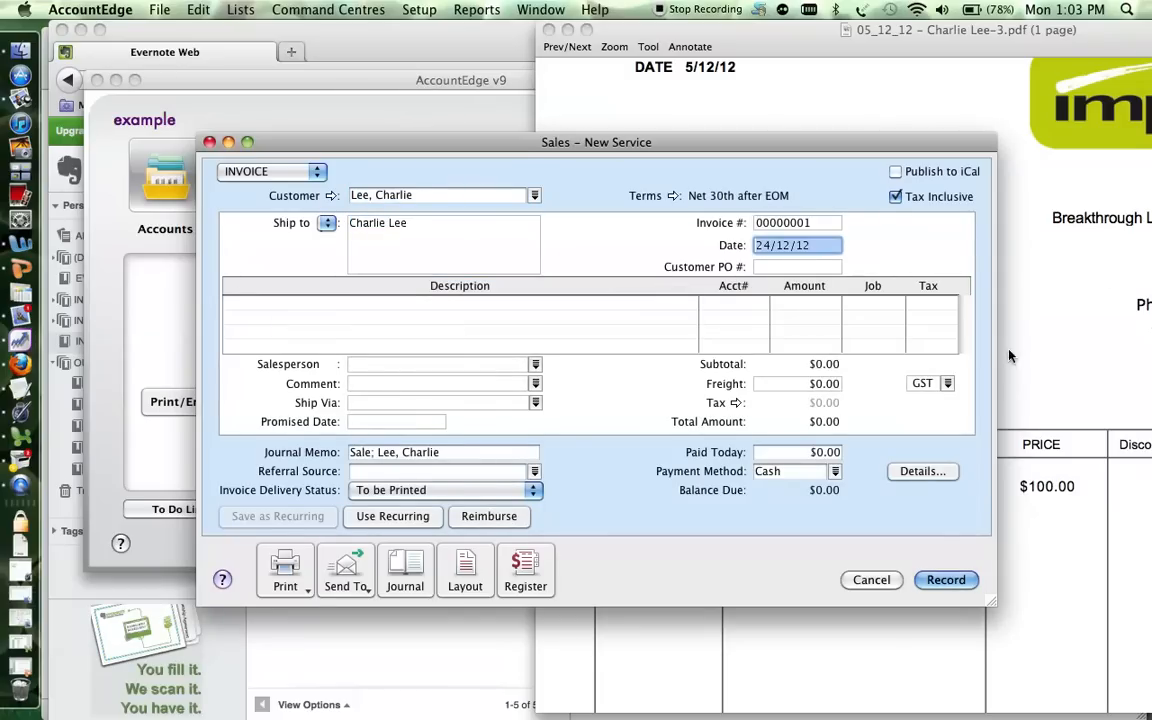
Copy the date 5/12/12 from the PDF into the invoice's Date field.
{"action": "left_click", "coordinate": [1078, 296]}
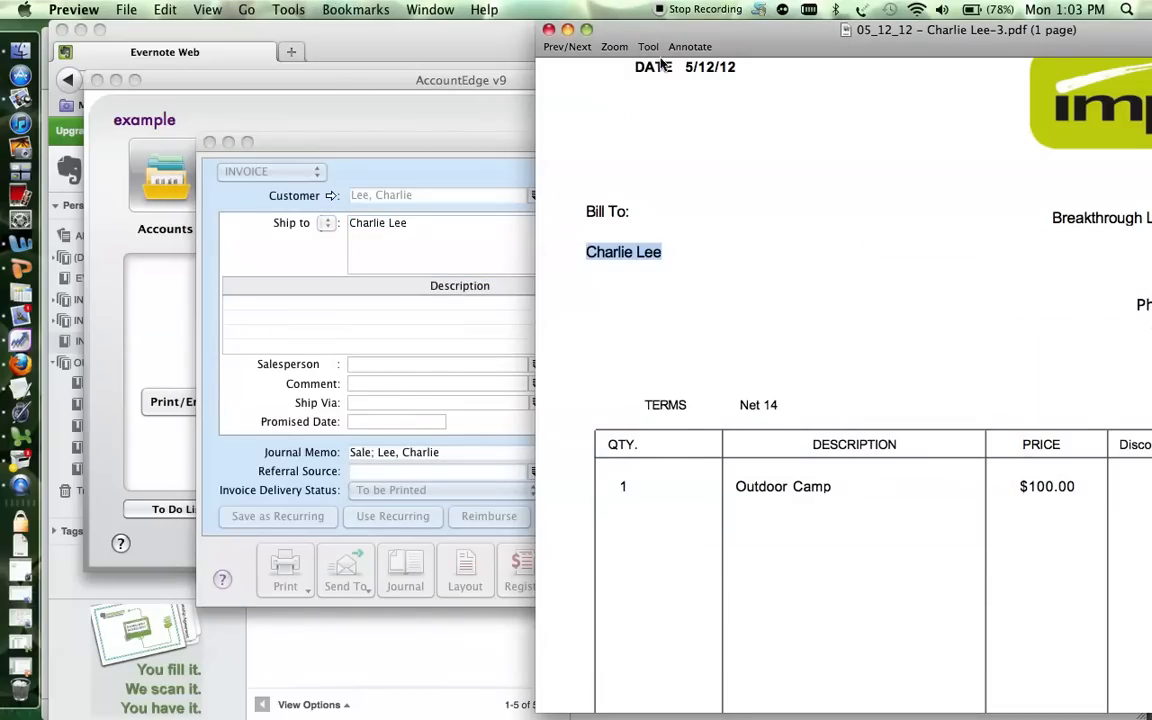
{"action": "left_click_drag", "start_coordinate": [740, 67], "coordinate": [676, 67]}
{"action": "key", "text": "super+c"}
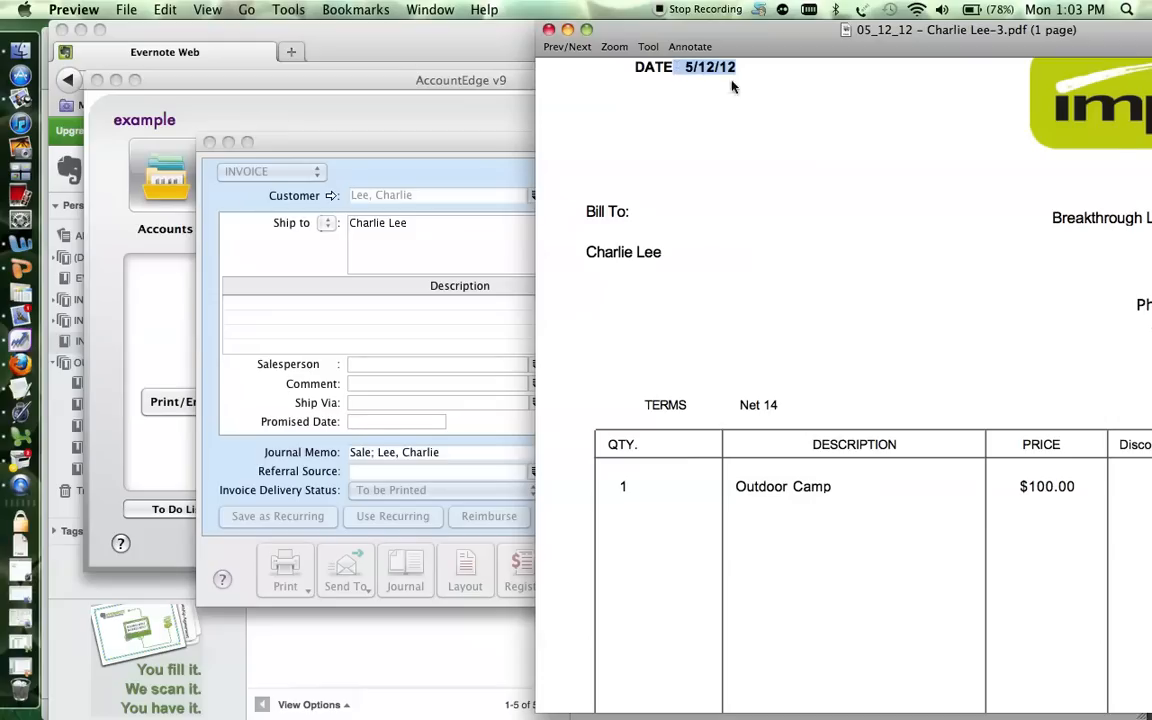
{"action": "key", "text": "super+Tab"}
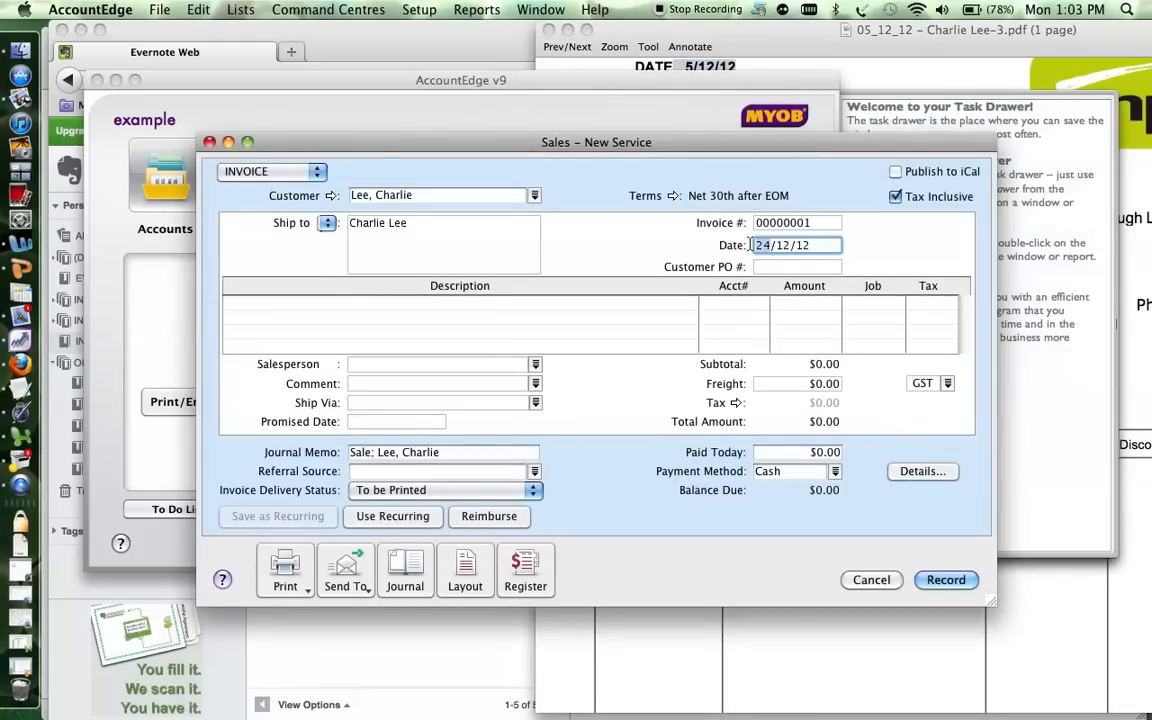
{"action": "key", "text": "super+v"}
{"action": "key", "text": "Tab"}
{"action": "key", "text": "Tab"}
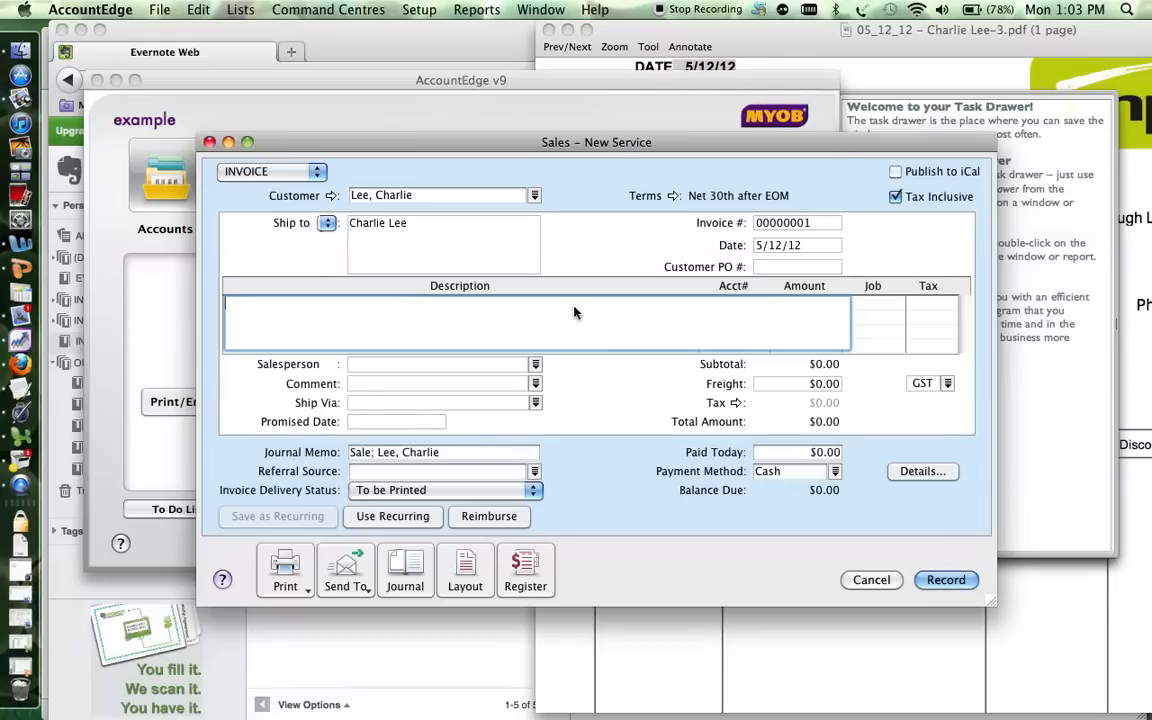
Keep the sale type as Invoice and switch the invoice layout to Item.
{"action": "left_click", "coordinate": [316, 173]}
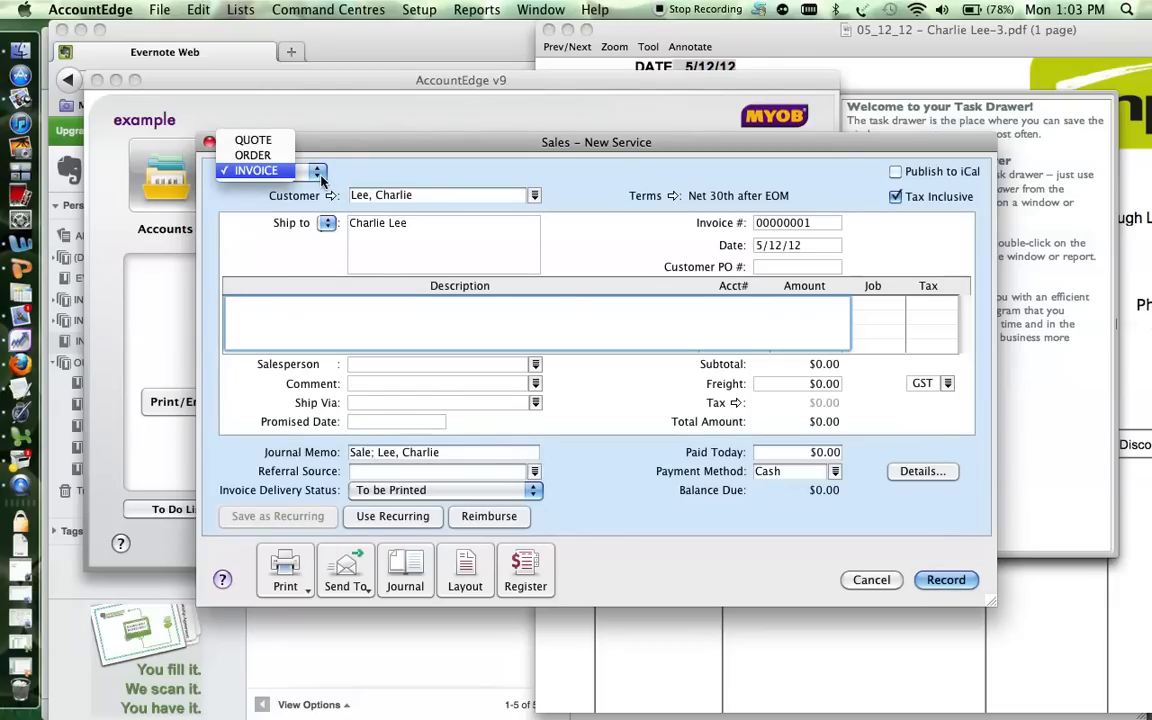
{"action": "left_click", "coordinate": [254, 172]}
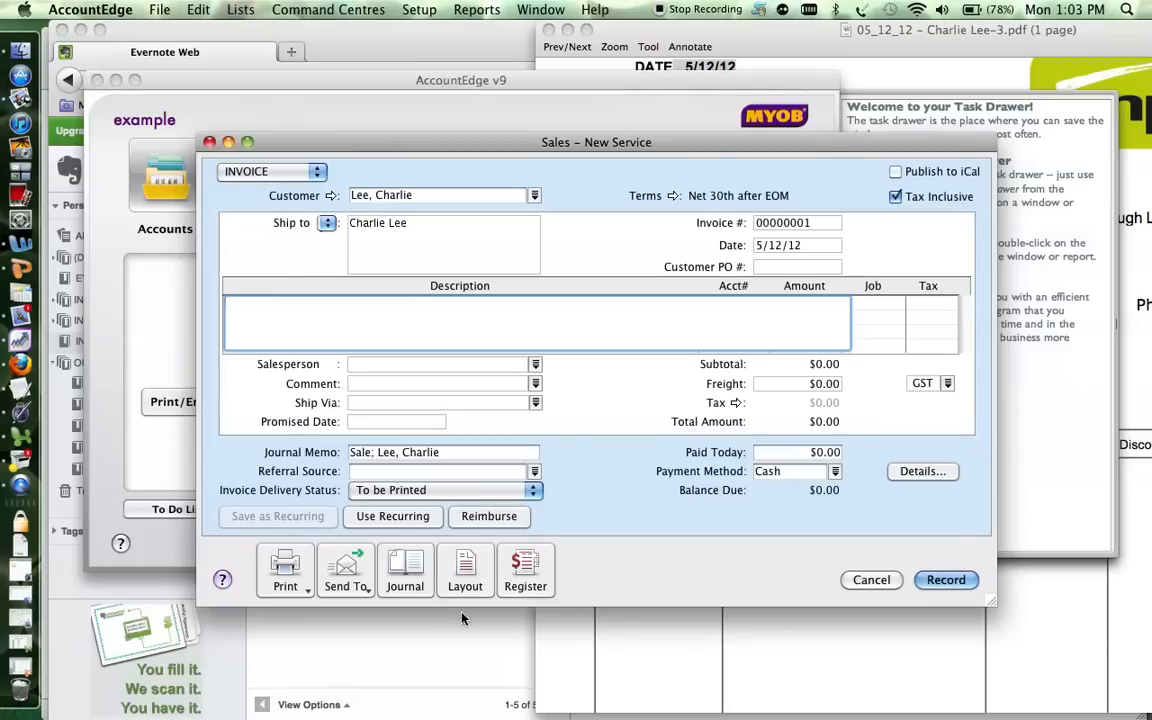
{"action": "left_click", "coordinate": [465, 580]}
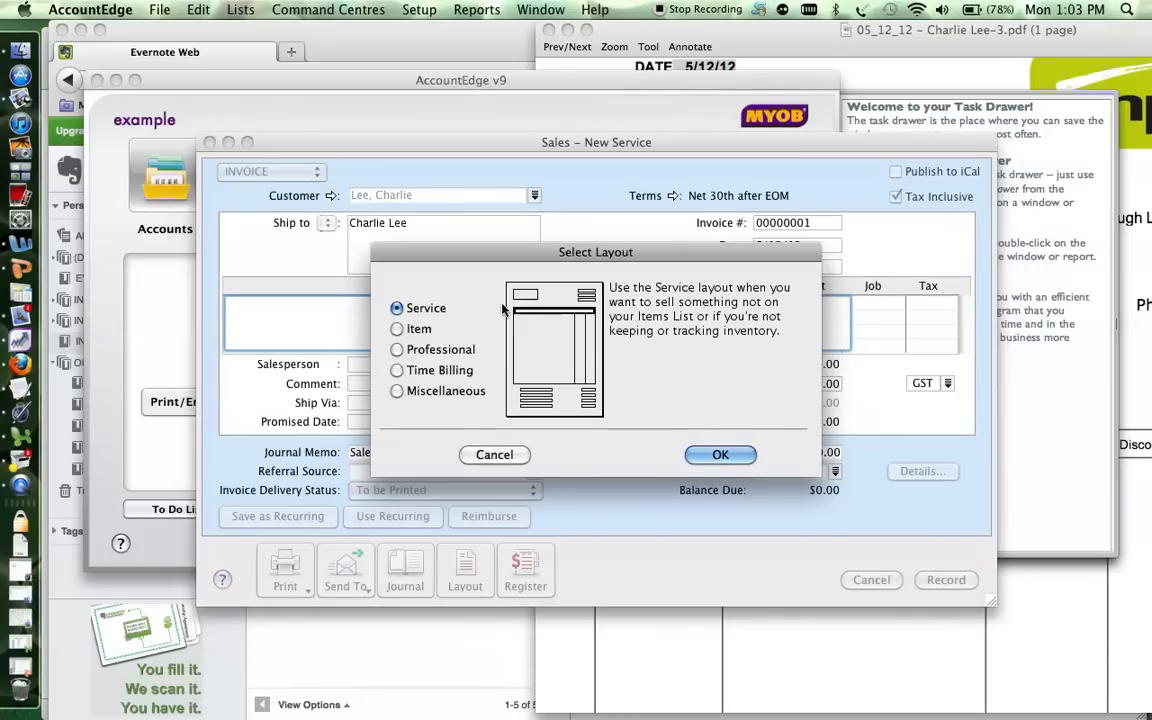
{"action": "left_click", "coordinate": [396, 328]}
{"action": "left_click", "coordinate": [720, 453]}
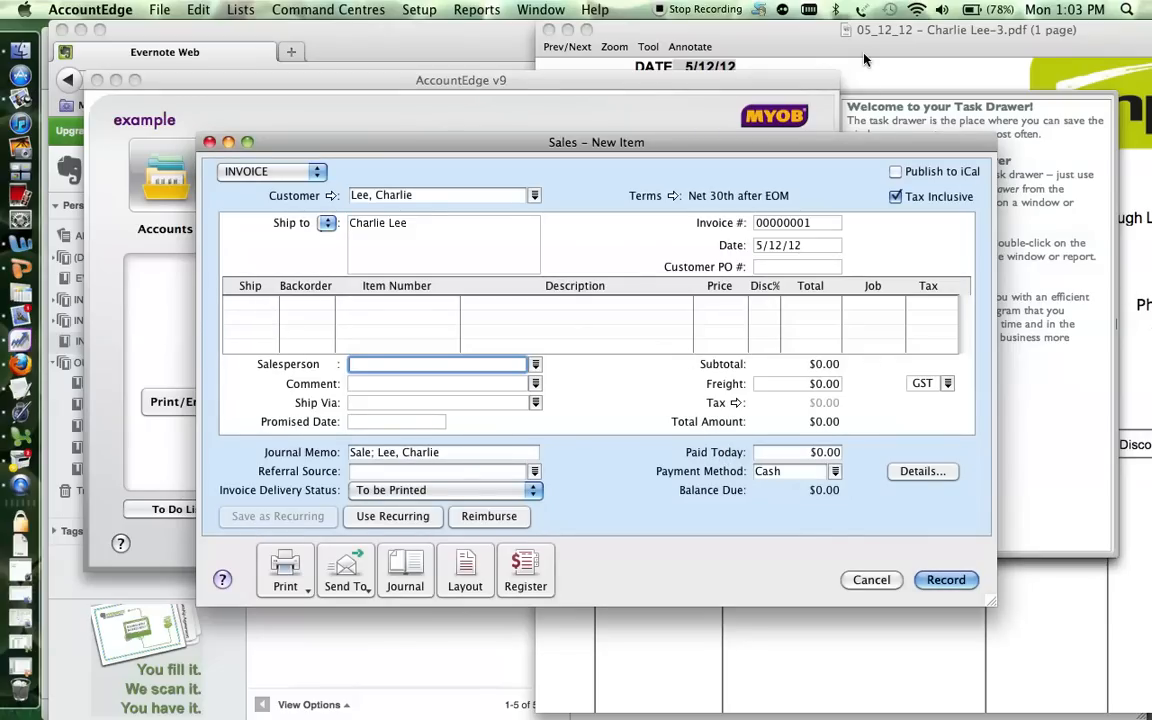
{"action": "left_click", "coordinate": [777, 47]}
Enter a Ship quantity of 1 on the first line and open the item list.
{"action": "left_click_drag", "start_coordinate": [771, 42], "coordinate": [545, 42]}
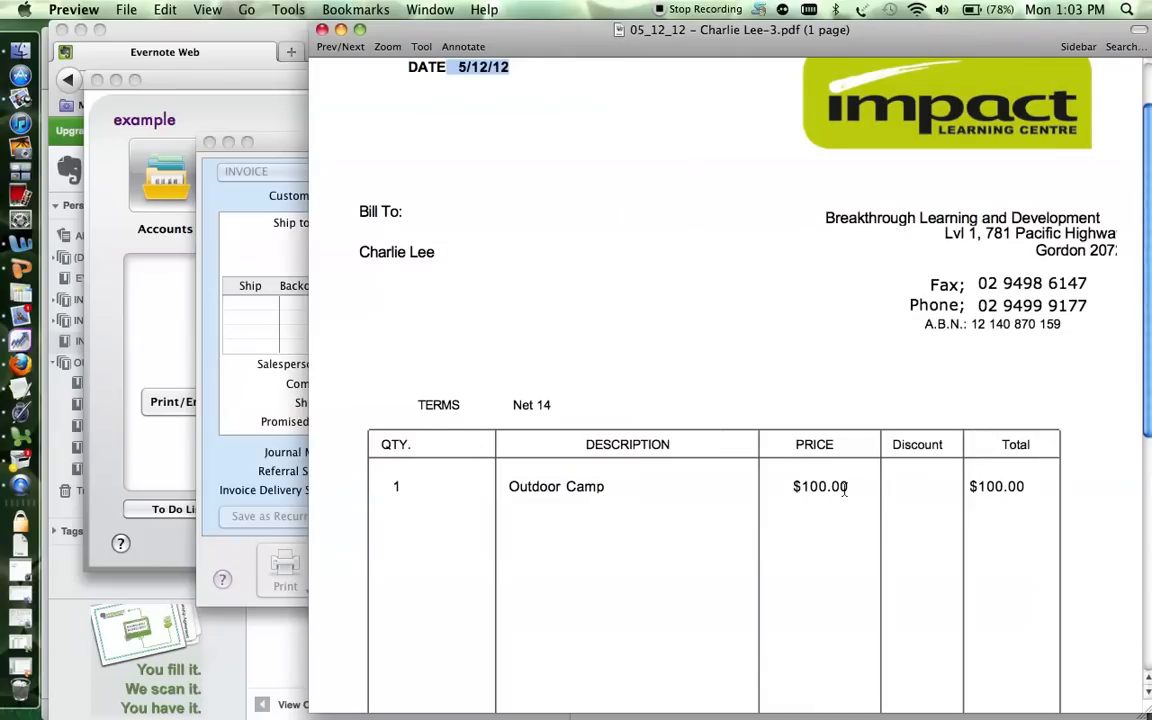
{"action": "left_click", "coordinate": [252, 300]}
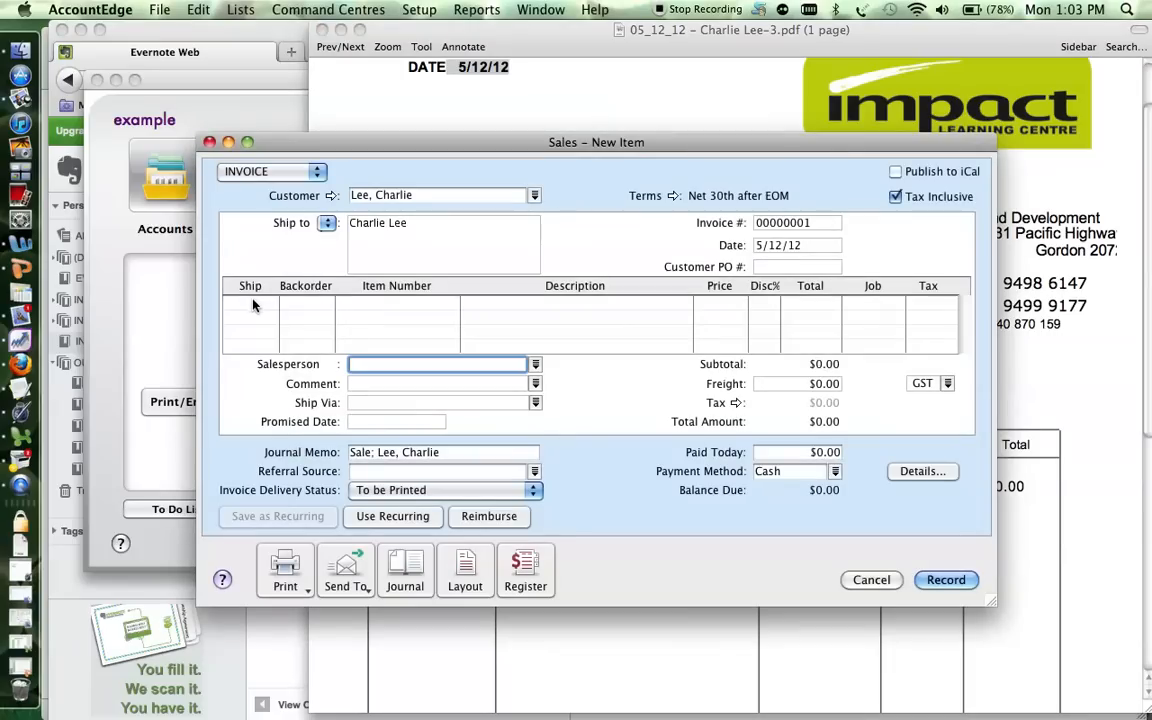
{"action": "left_click", "coordinate": [252, 302]}
{"action": "type", "text": "1"}
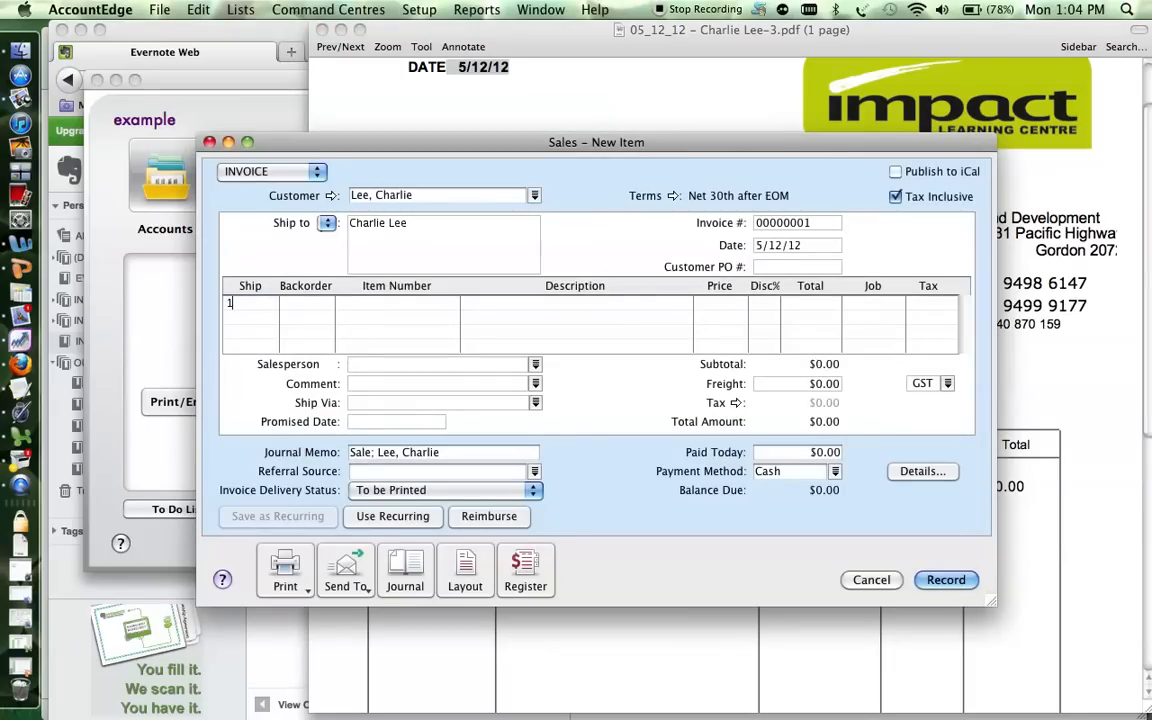
{"action": "key", "text": "Tab"}
{"action": "key", "text": "Tab"}
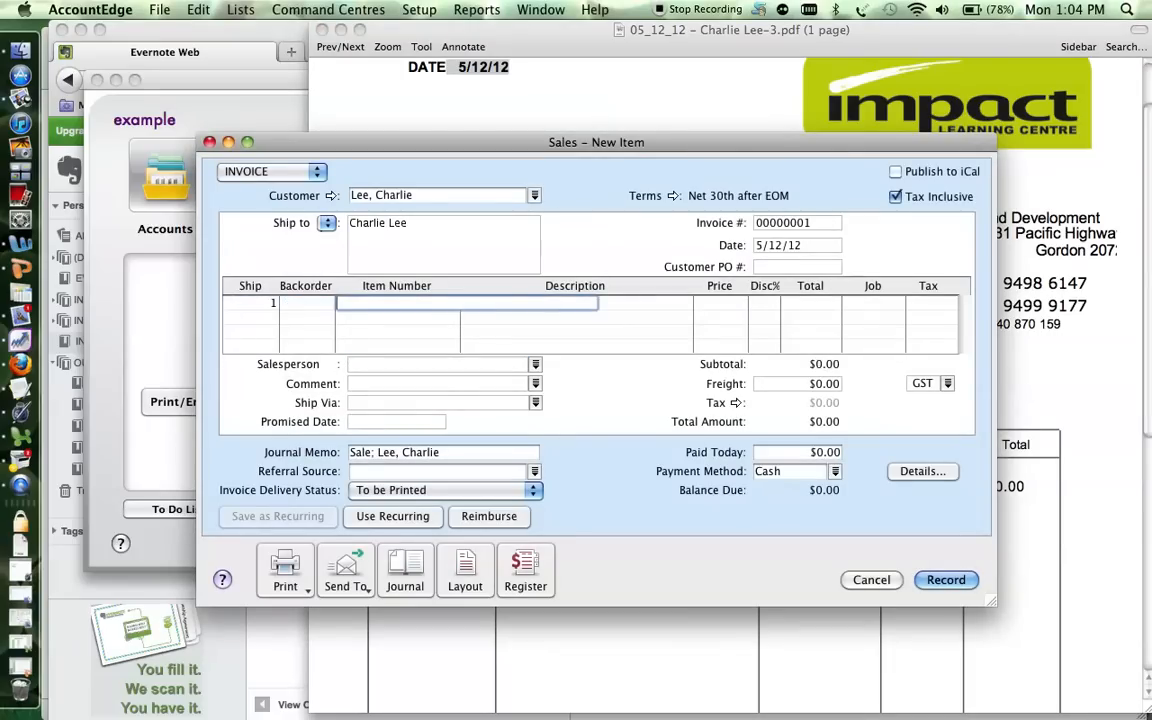
{"action": "key", "text": "super+Tab"}
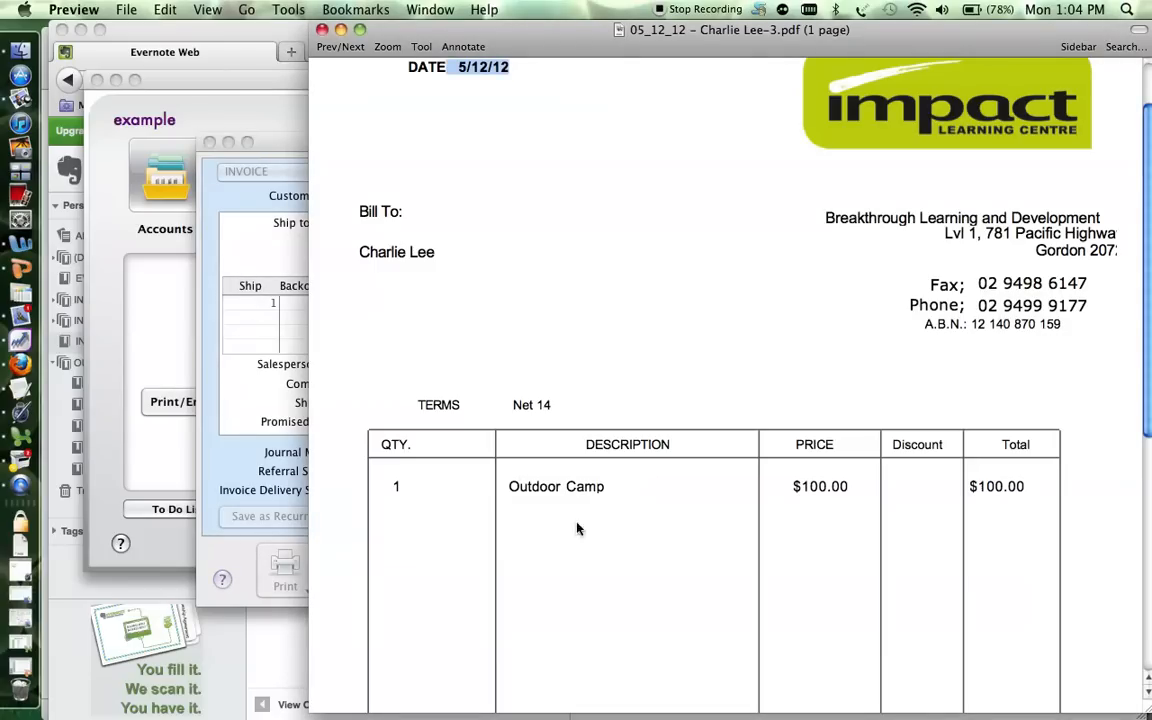
{"action": "key", "text": "super+Tab"}
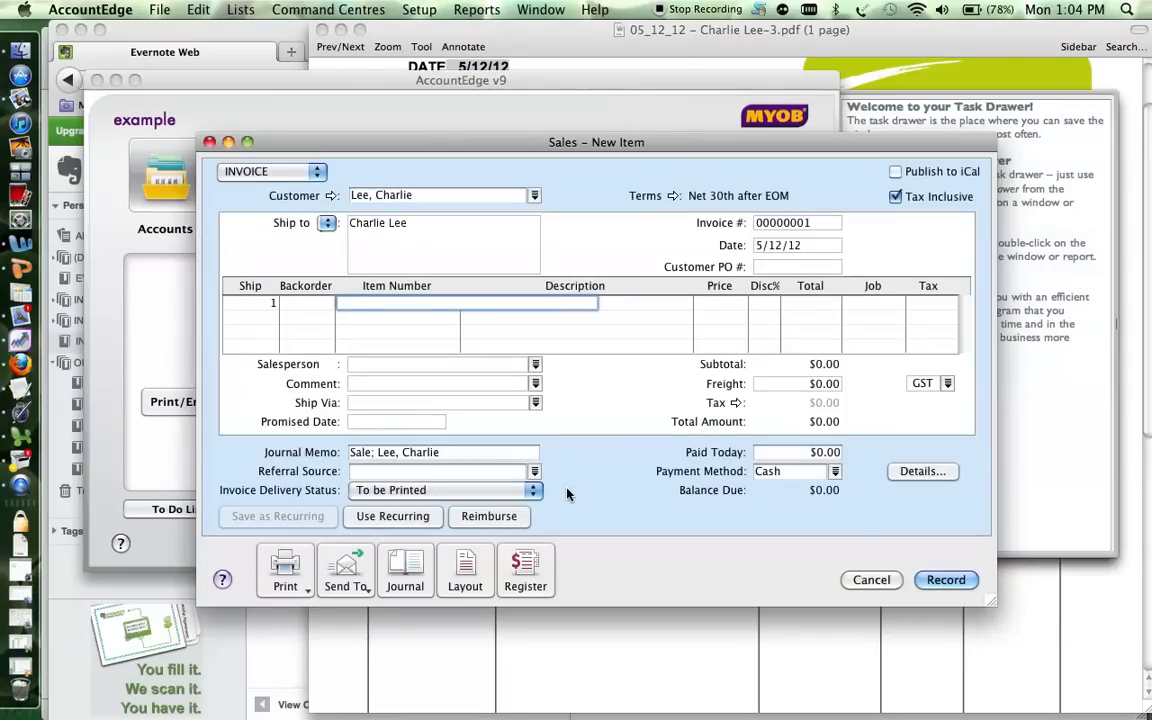
{"action": "key", "text": "Tab"}
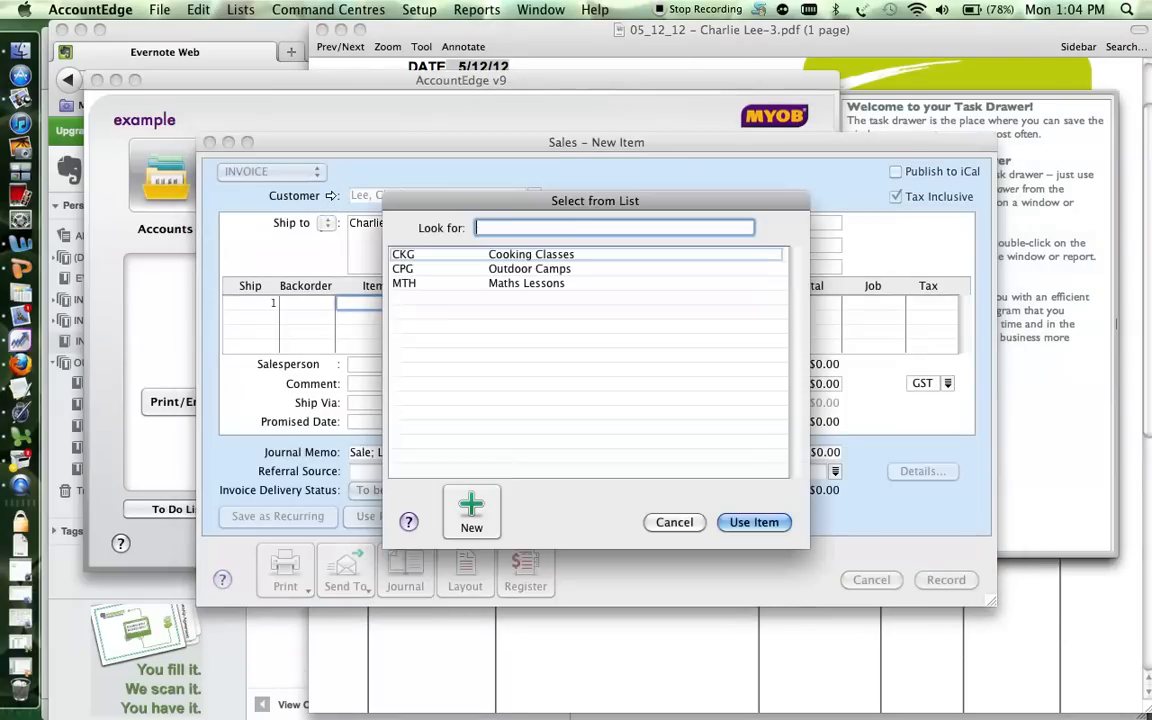
Choose item CPG Outdoor Camps for the first line and set its price to $100.00.
{"action": "double_click", "coordinate": [520, 269]}
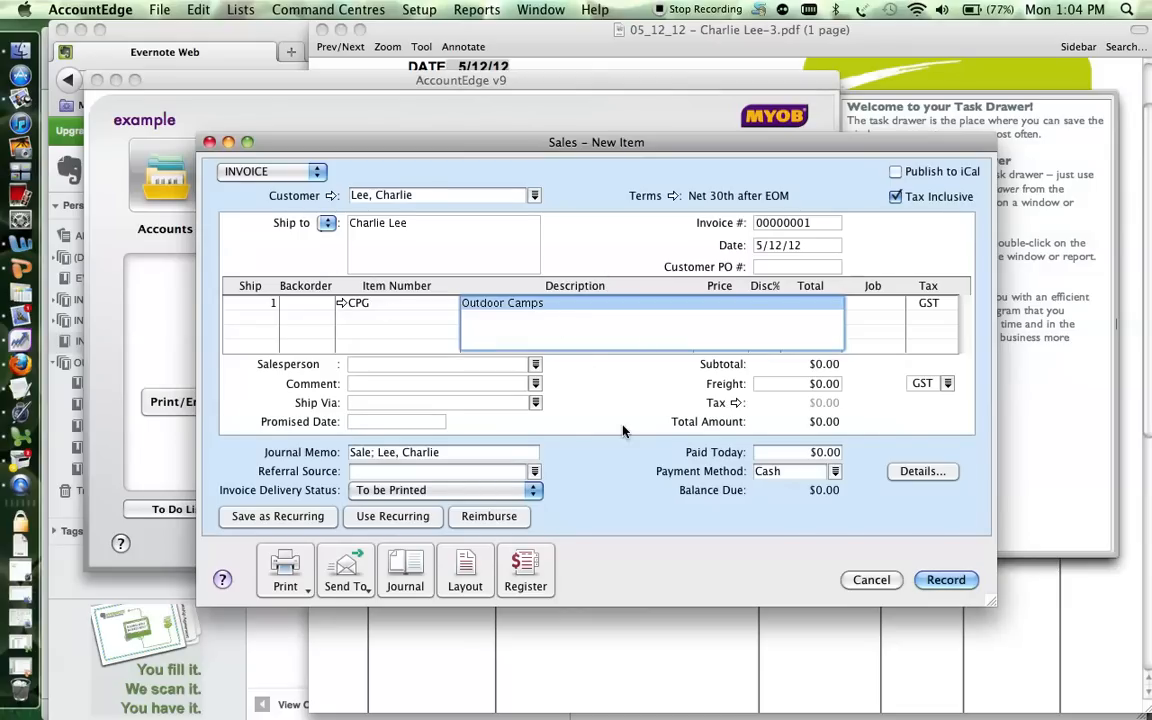
{"action": "key", "text": "Tab"}
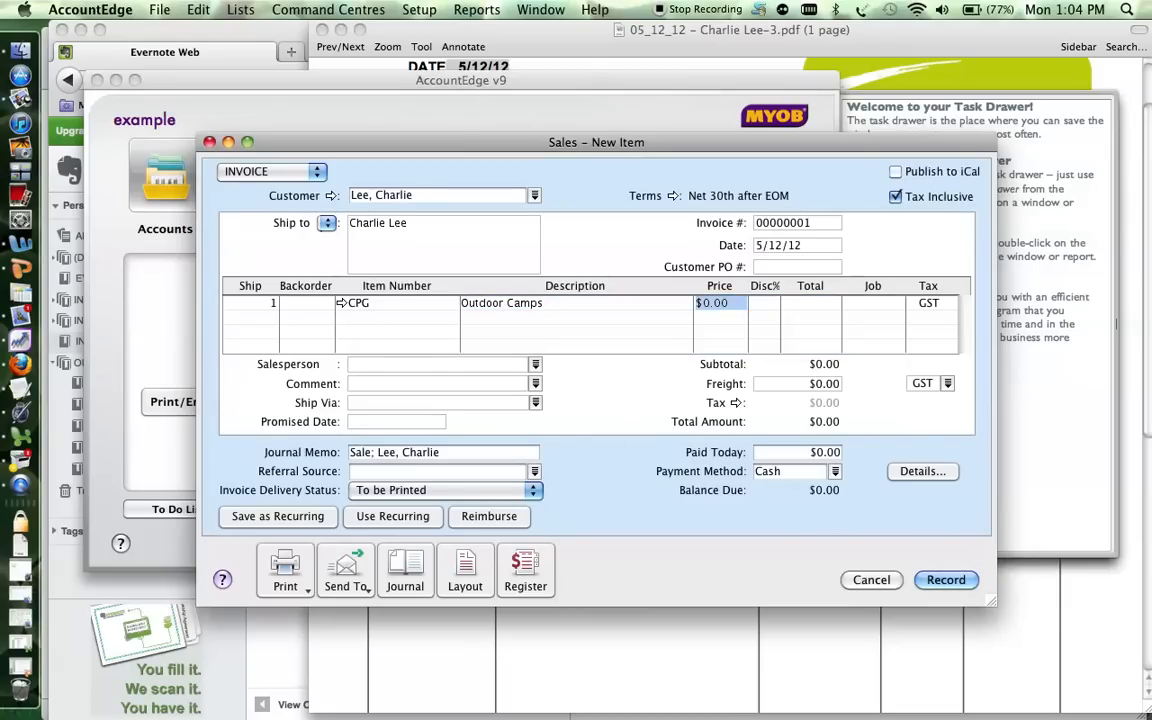
{"action": "type", "text": "100"}
{"action": "key", "text": "Tab"}
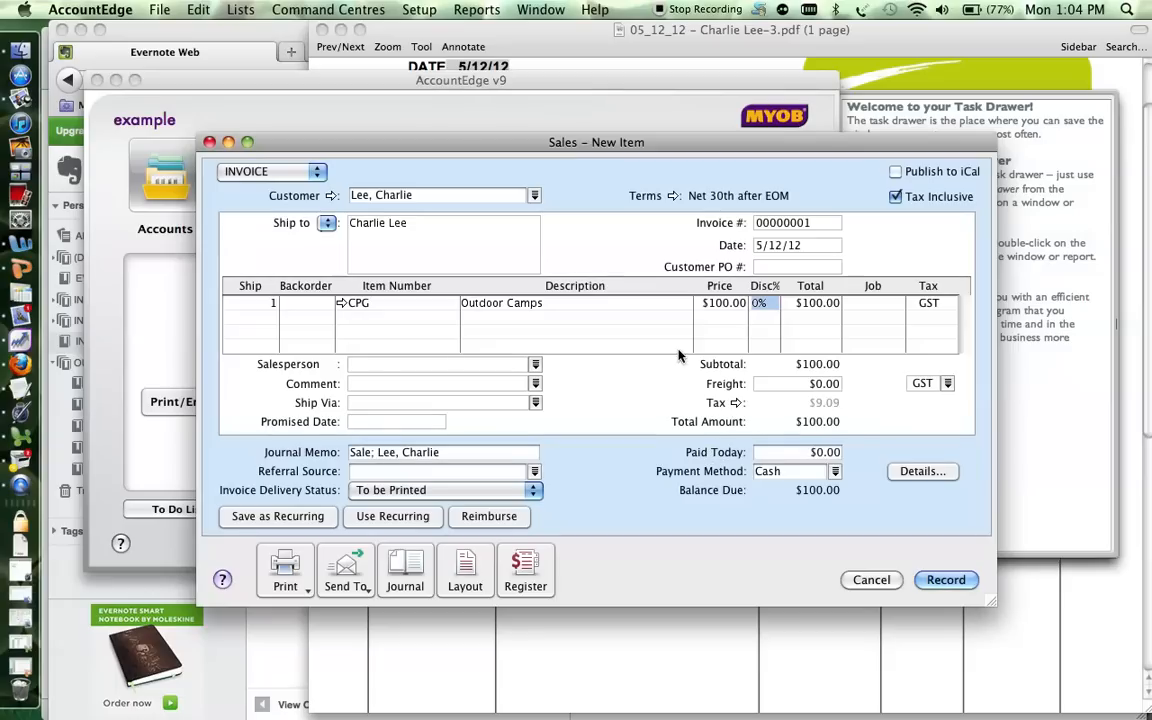
{"action": "right_click", "coordinate": [719, 409]}
{"action": "left_click", "coordinate": [705, 405]}
Check the $9.09 GST amount on the PDF invoice's totals.
{"action": "left_click", "coordinate": [666, 635]}
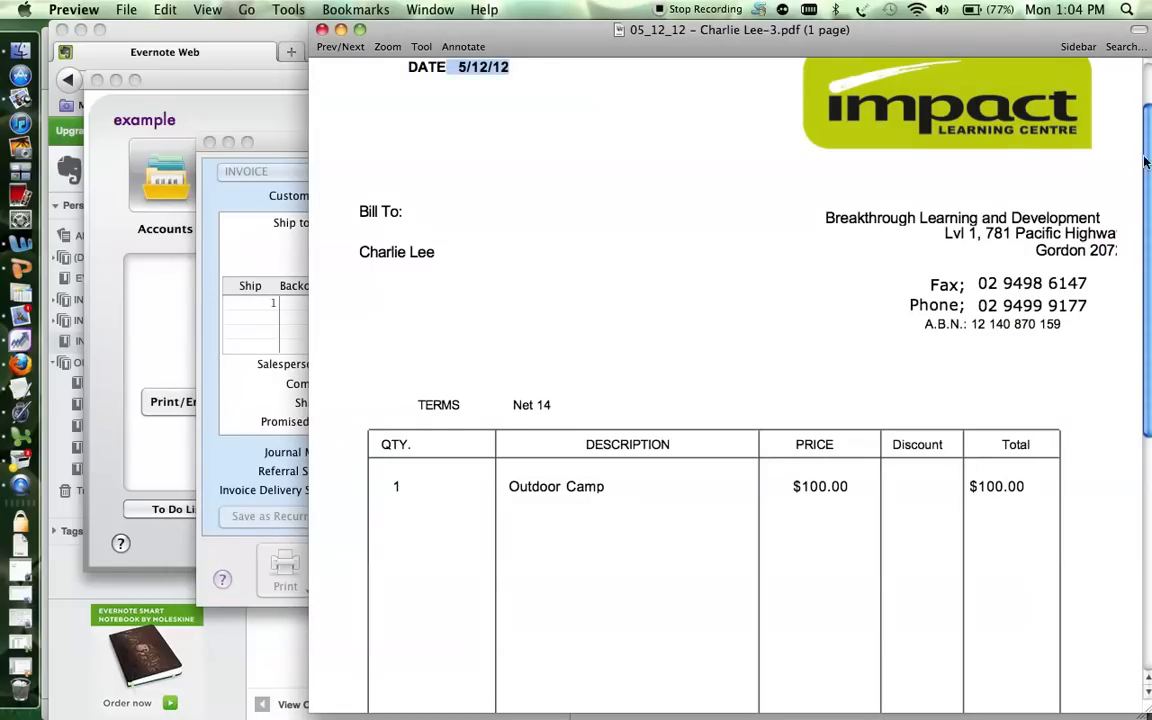
{"action": "scroll", "coordinate": [1148, 160], "scroll_direction": "down", "scroll_amount": 8}
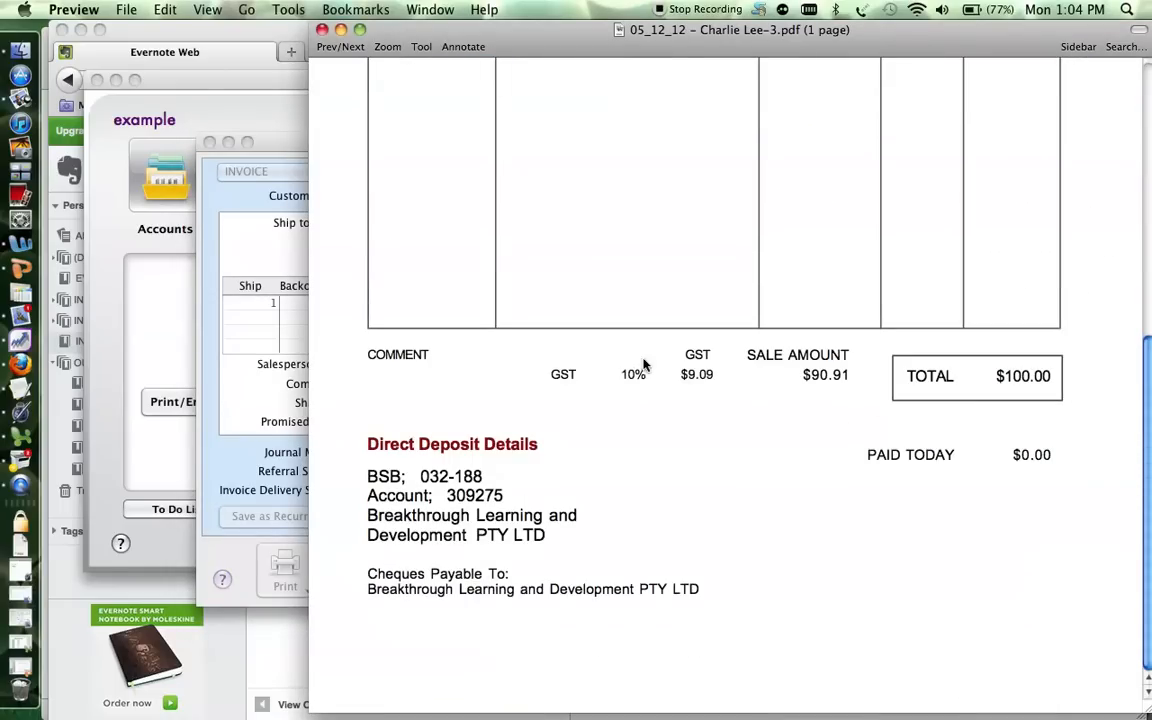
{"action": "left_click_drag", "start_coordinate": [716, 376], "coordinate": [673, 378]}
Record the $100.00 sale in AccountEdge, then bring the PDF back up.
{"action": "key", "text": "super+Tab"}
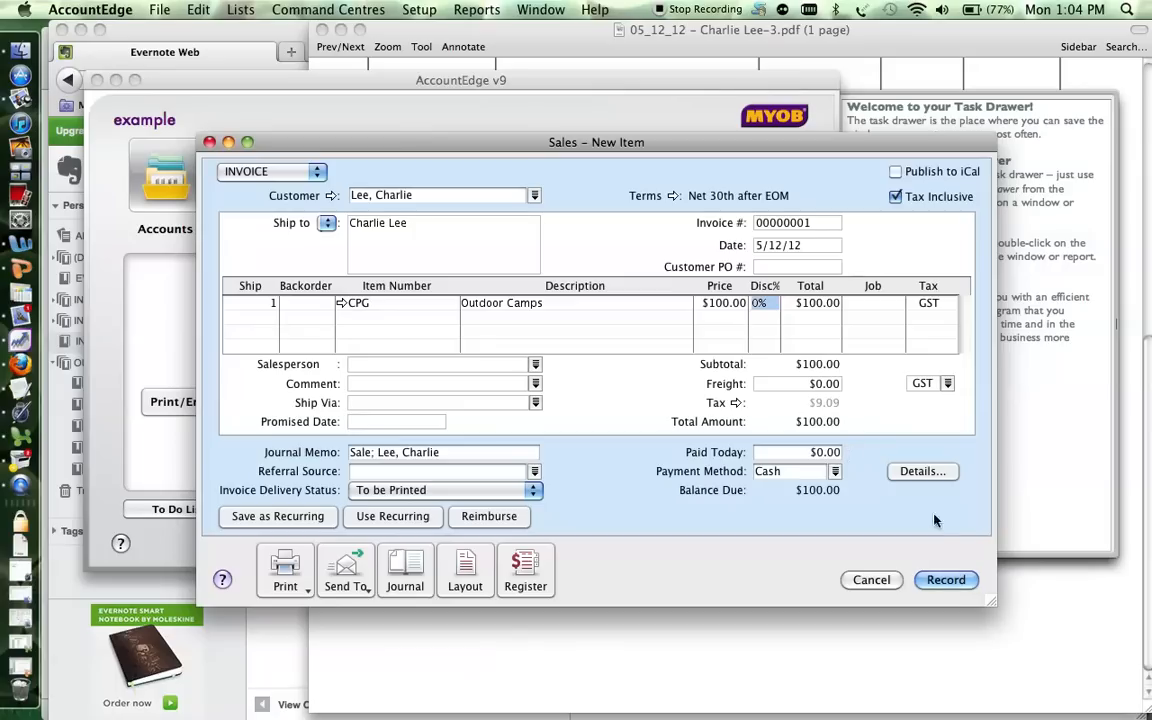
{"action": "left_click", "coordinate": [940, 585]}
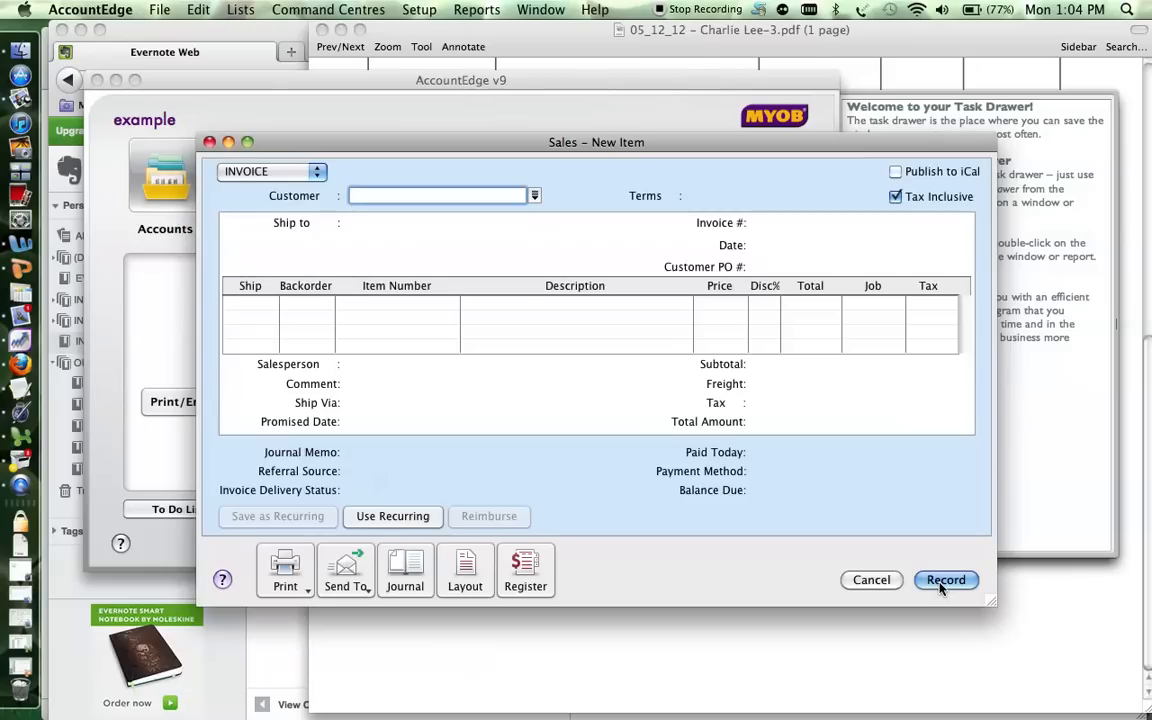
{"action": "left_click", "coordinate": [511, 655]}
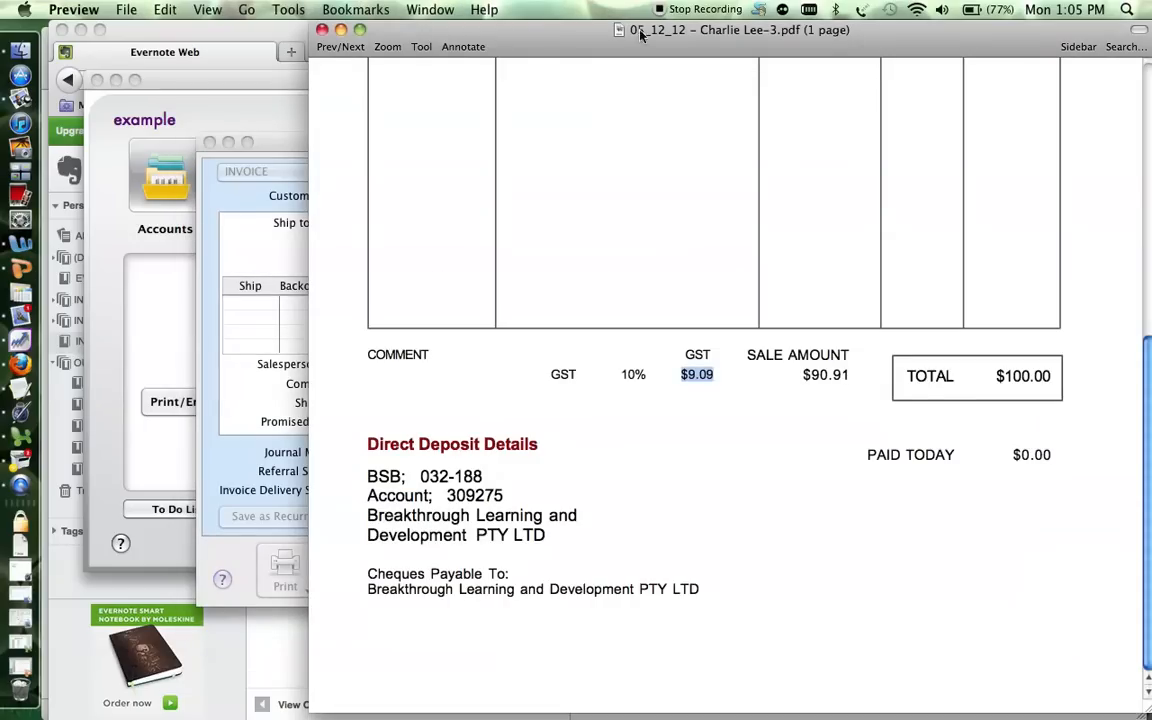
Close the finished PDF, open the 05/12/12 invoice note, and expand the BOOK-KEEPING stack.
{"action": "left_click", "coordinate": [322, 29]}
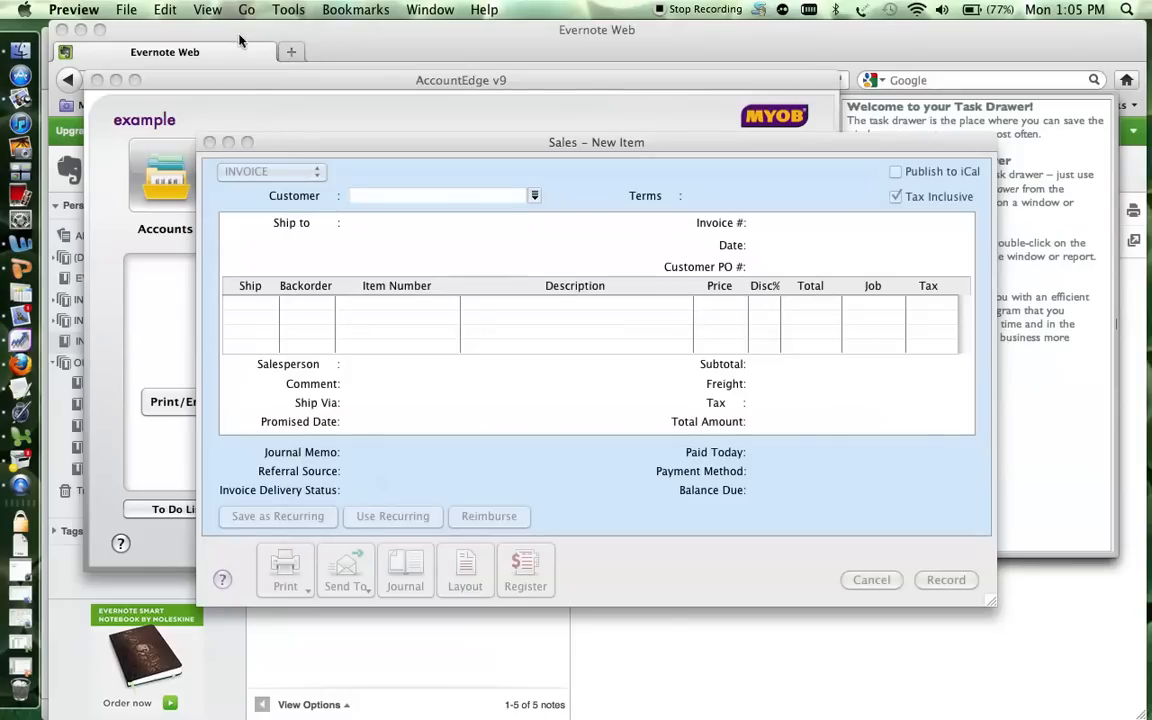
{"action": "left_click", "coordinate": [218, 33]}
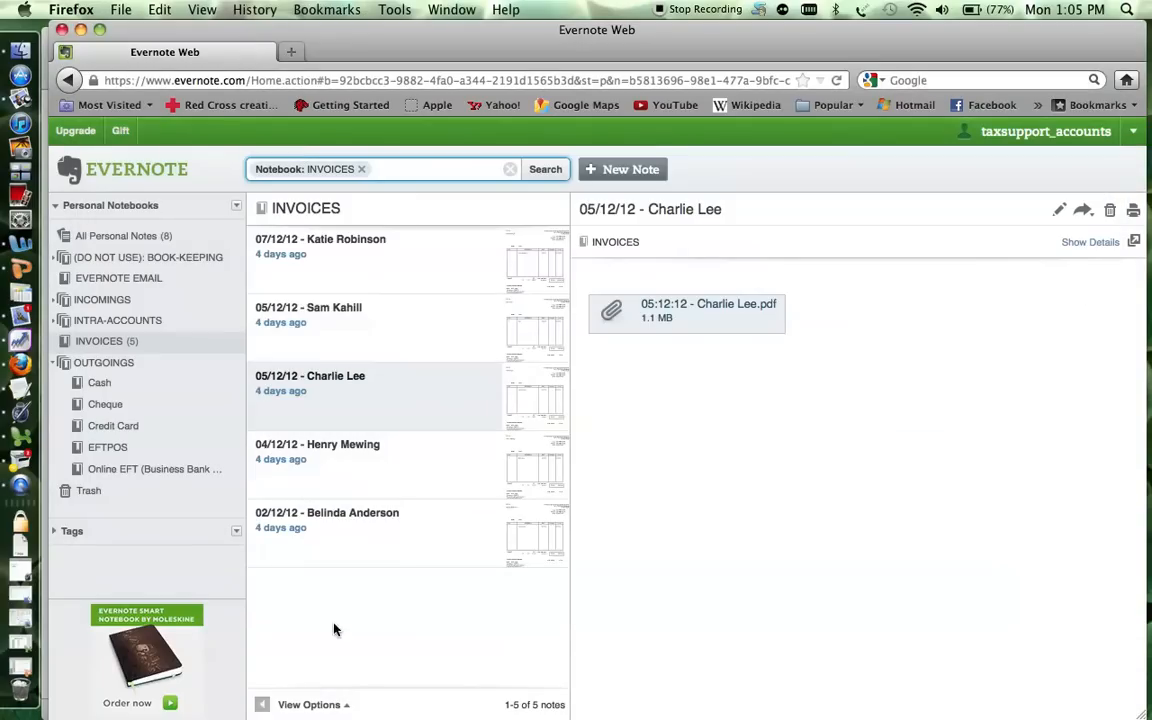
{"action": "left_click", "coordinate": [362, 389]}
{"action": "left_click", "coordinate": [296, 390]}
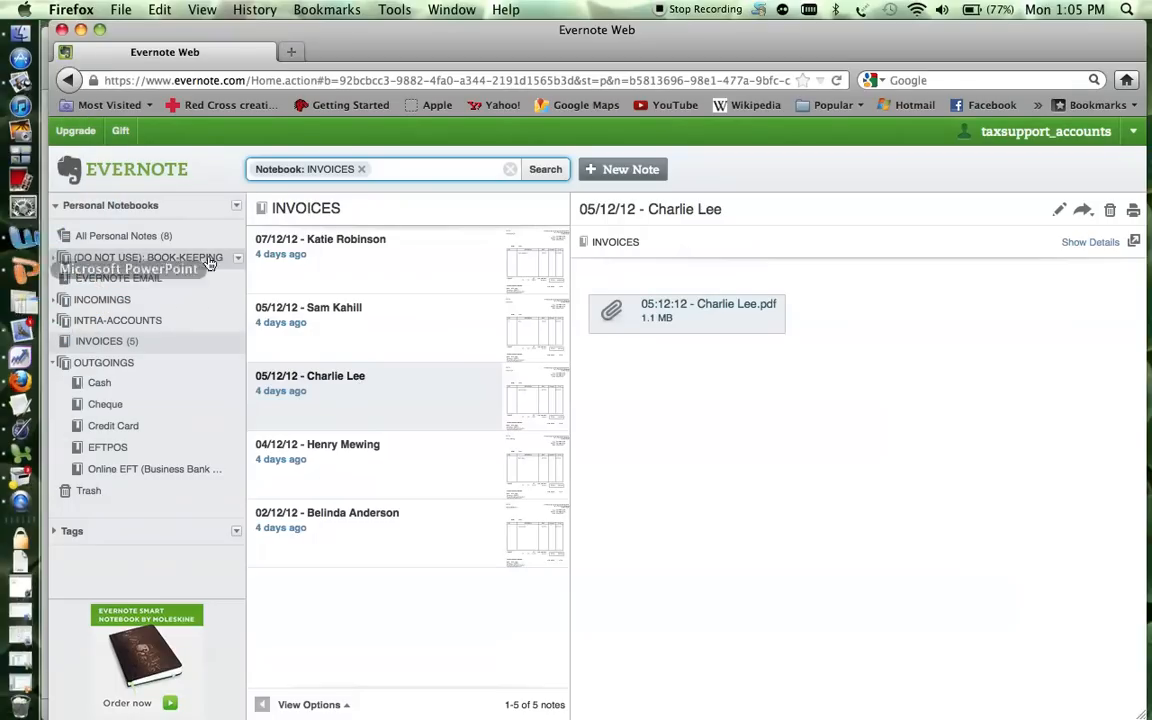
{"action": "left_click", "coordinate": [56, 260]}
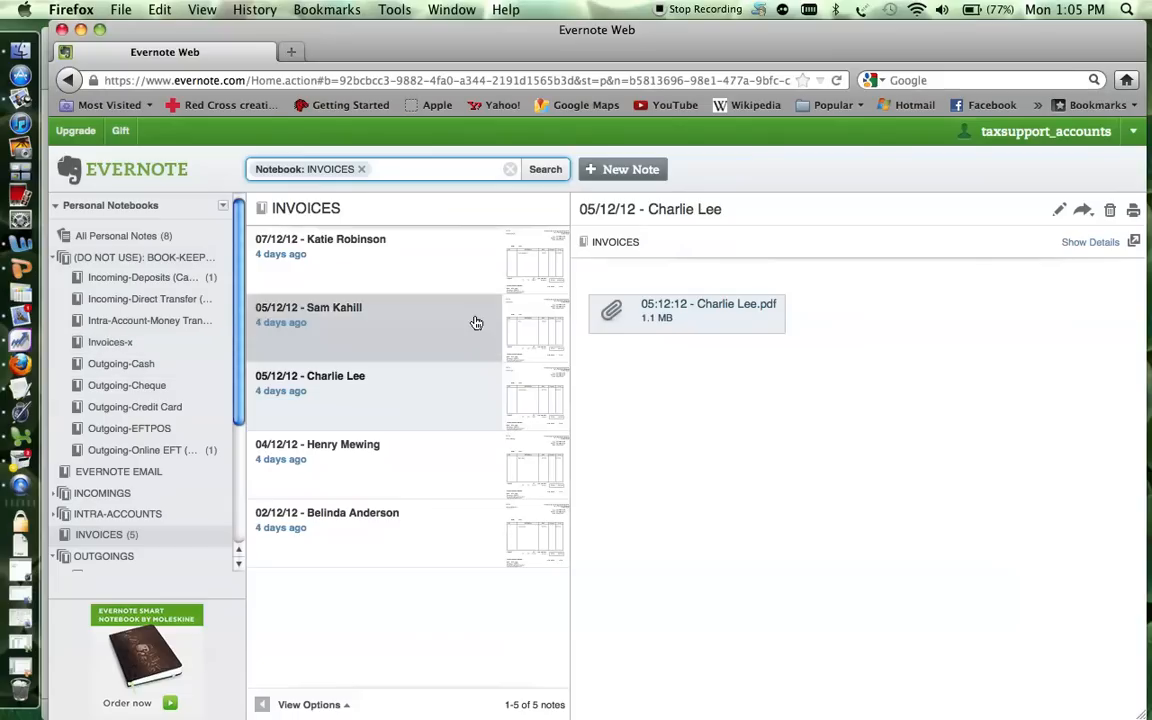
Move the 05/12/12 note into Invoices-x and open the 07/12/12 note's PDF.
{"action": "left_click", "coordinate": [338, 402]}
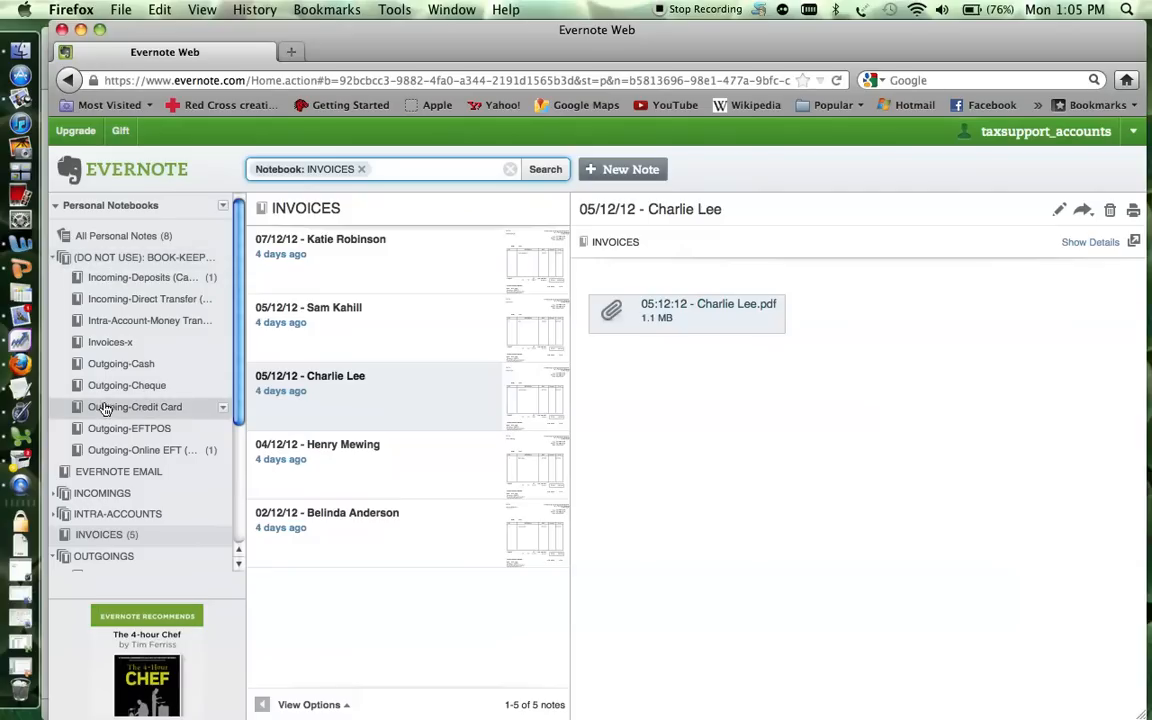
{"action": "left_click_drag", "start_coordinate": [326, 393], "coordinate": [113, 345]}
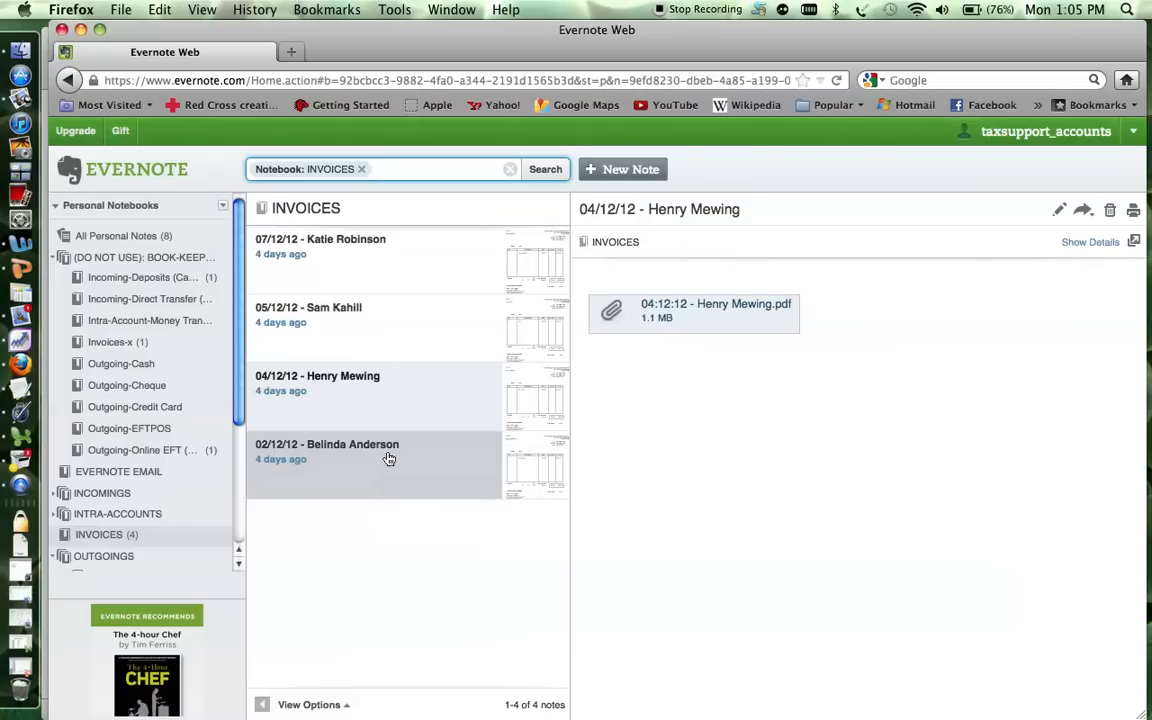
{"action": "left_click", "coordinate": [406, 265]}
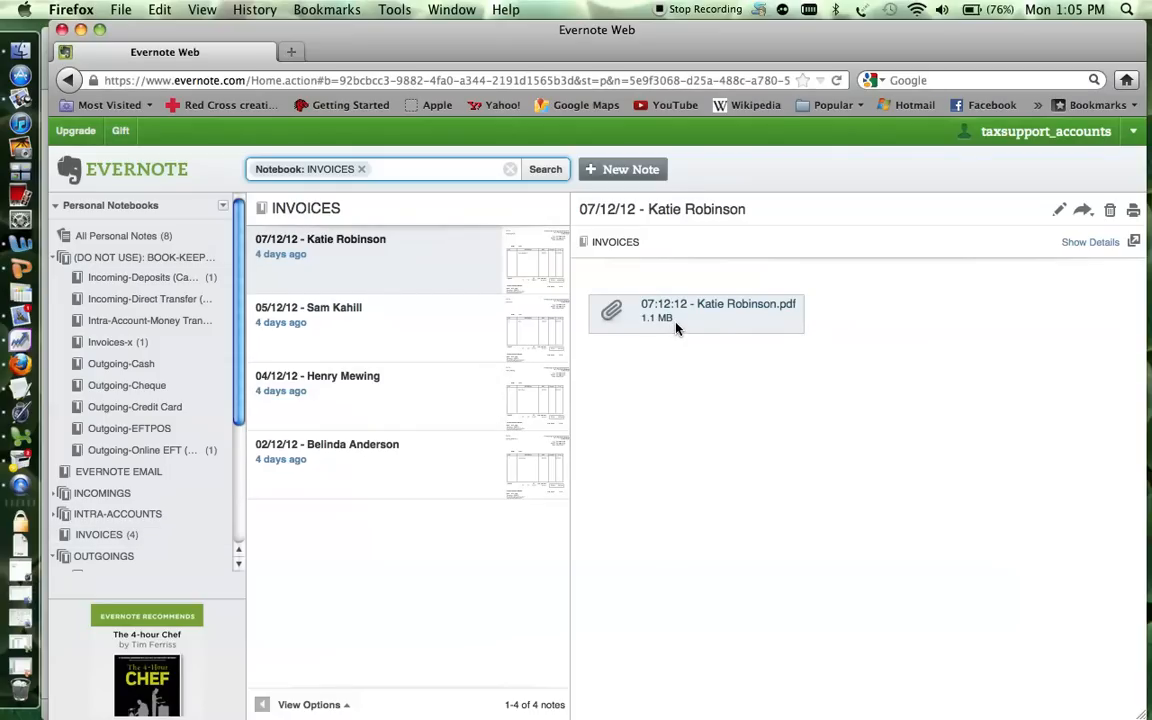
{"action": "left_click", "coordinate": [610, 317]}
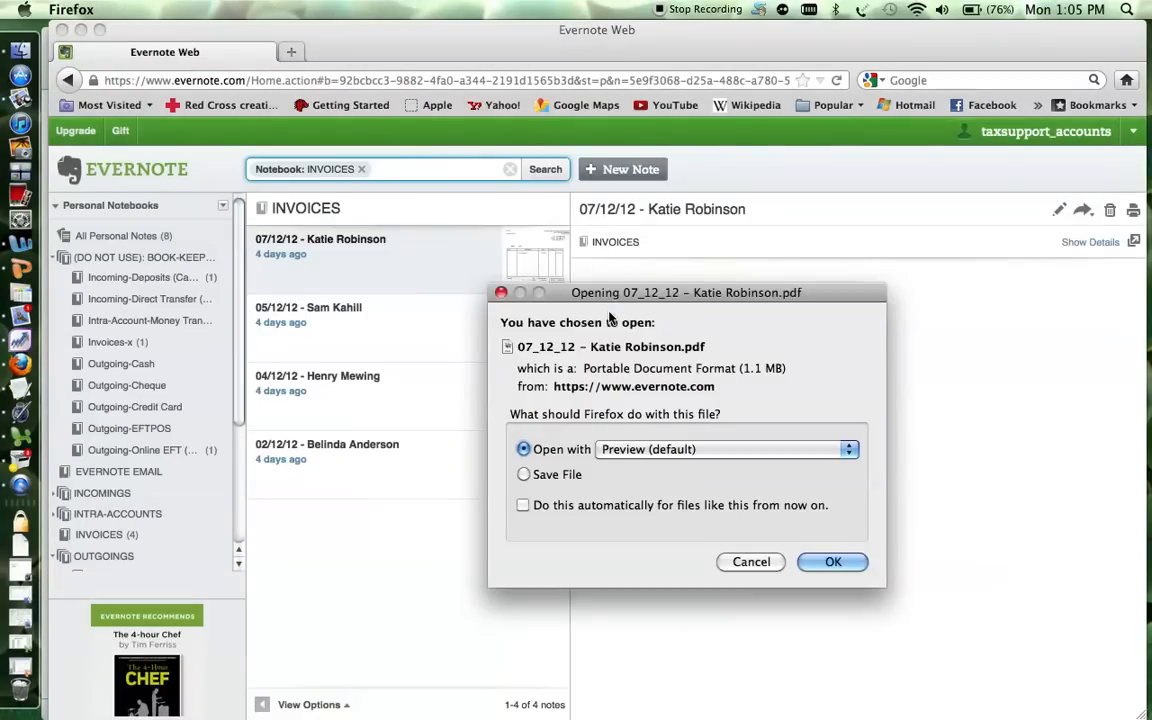
Open the 07/12/12 invoice PDF in Preview and check its Study Equipment description.
{"action": "left_click", "coordinate": [833, 561]}
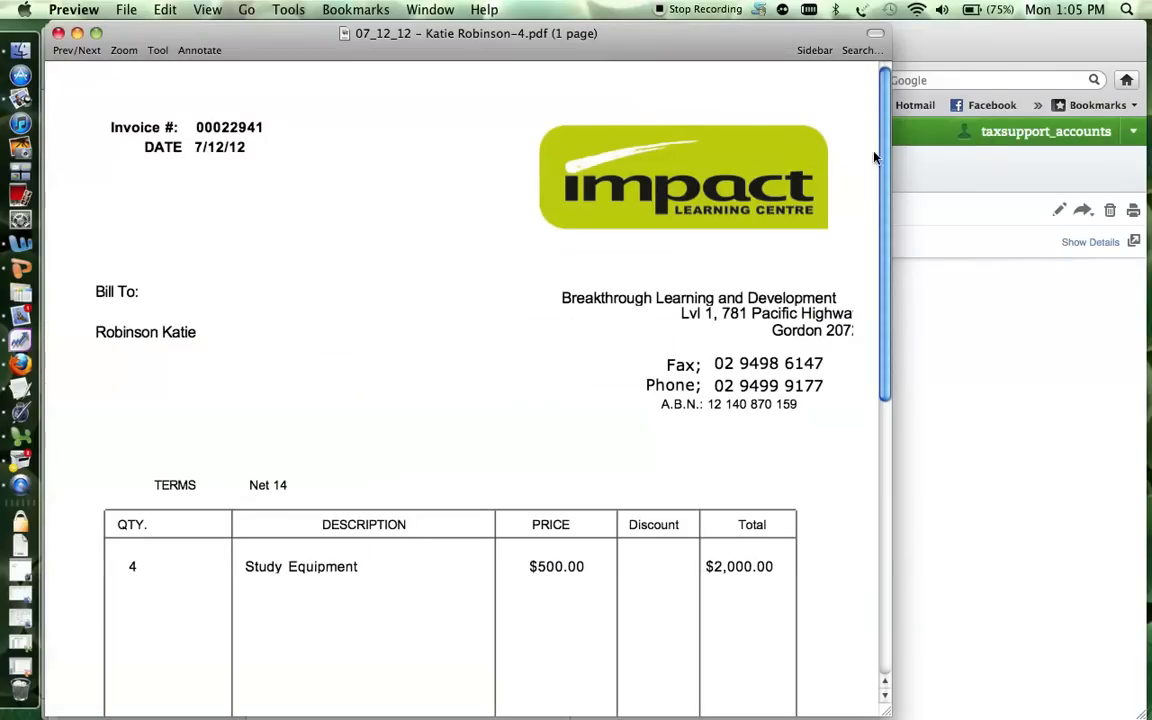
{"action": "left_click_drag", "start_coordinate": [883, 165], "coordinate": [883, 247]}
{"action": "double_click", "coordinate": [314, 407]}
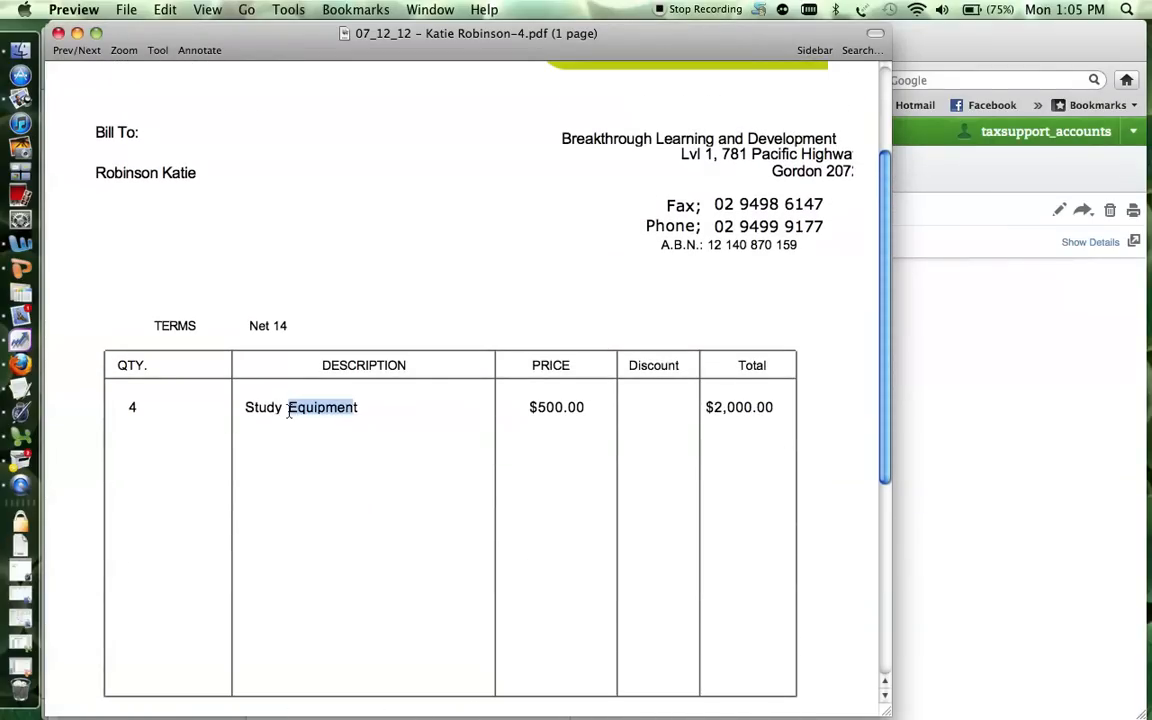
{"action": "left_click", "coordinate": [404, 411]}
Check the bill-to name, 7/12/12 date, $2,000.00 line total and $181.82 GST.
{"action": "left_click_drag", "start_coordinate": [886, 357], "coordinate": [881, 259]}
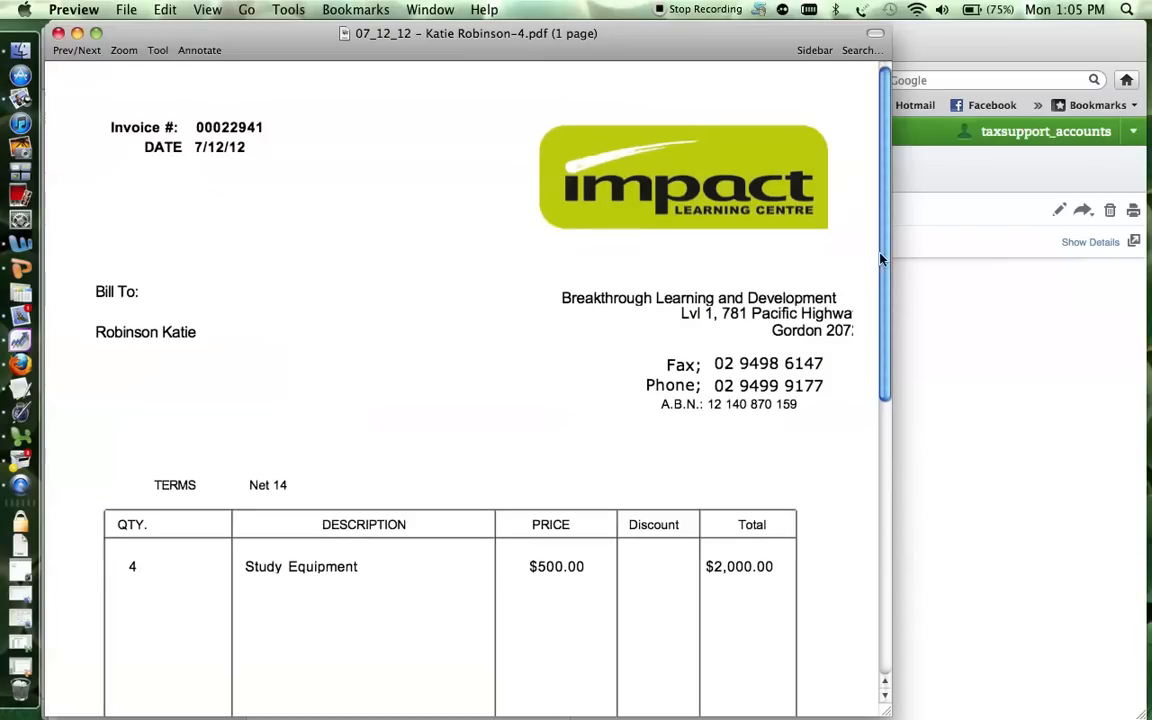
{"action": "left_click_drag", "start_coordinate": [198, 333], "coordinate": [91, 333]}
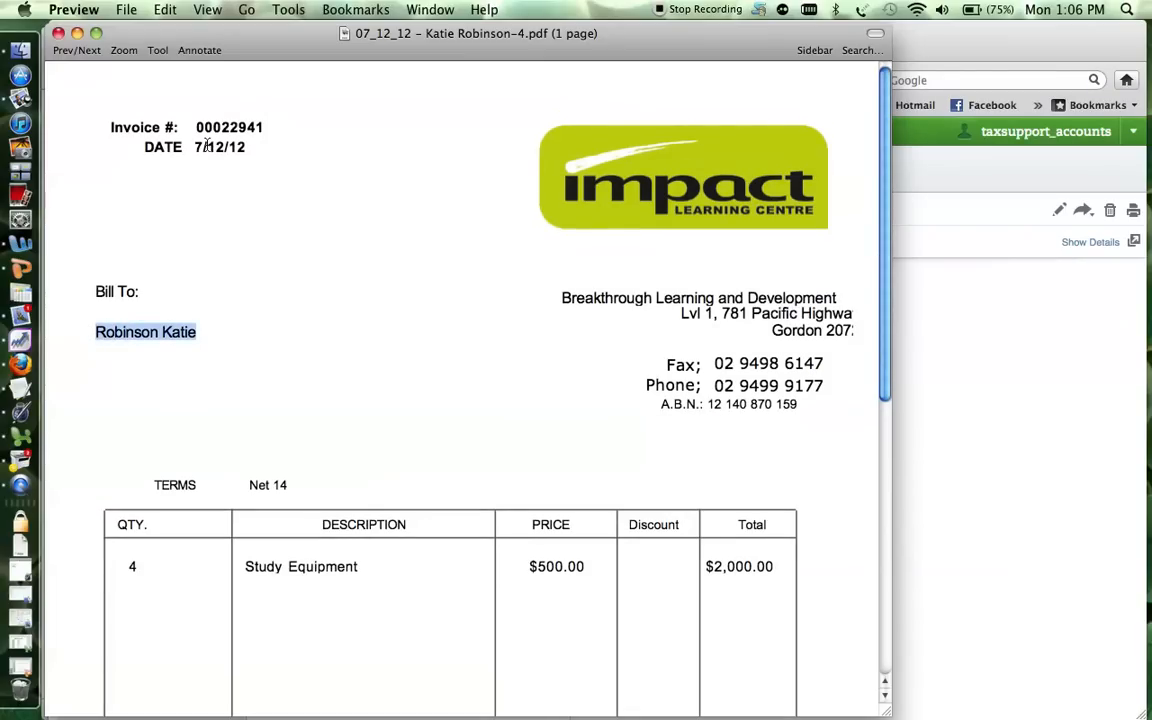
{"action": "left_click_drag", "start_coordinate": [197, 146], "coordinate": [278, 156]}
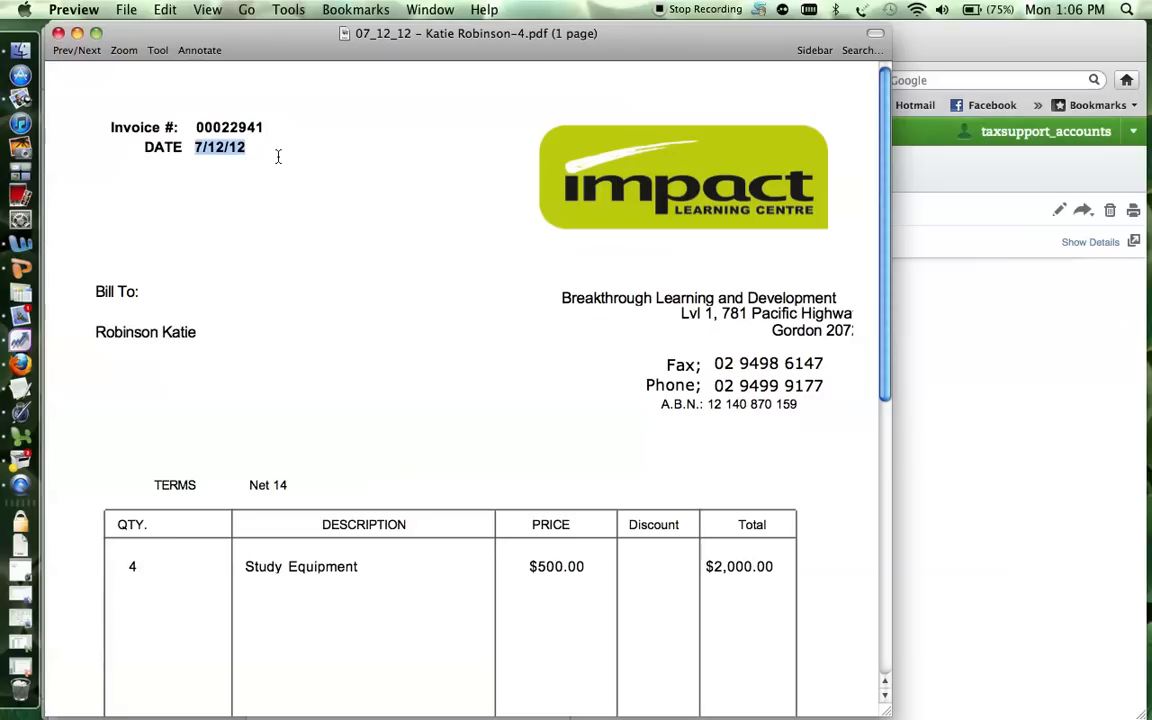
{"action": "left_click_drag", "start_coordinate": [880, 272], "coordinate": [887, 501]}
{"action": "double_click", "coordinate": [762, 373]}
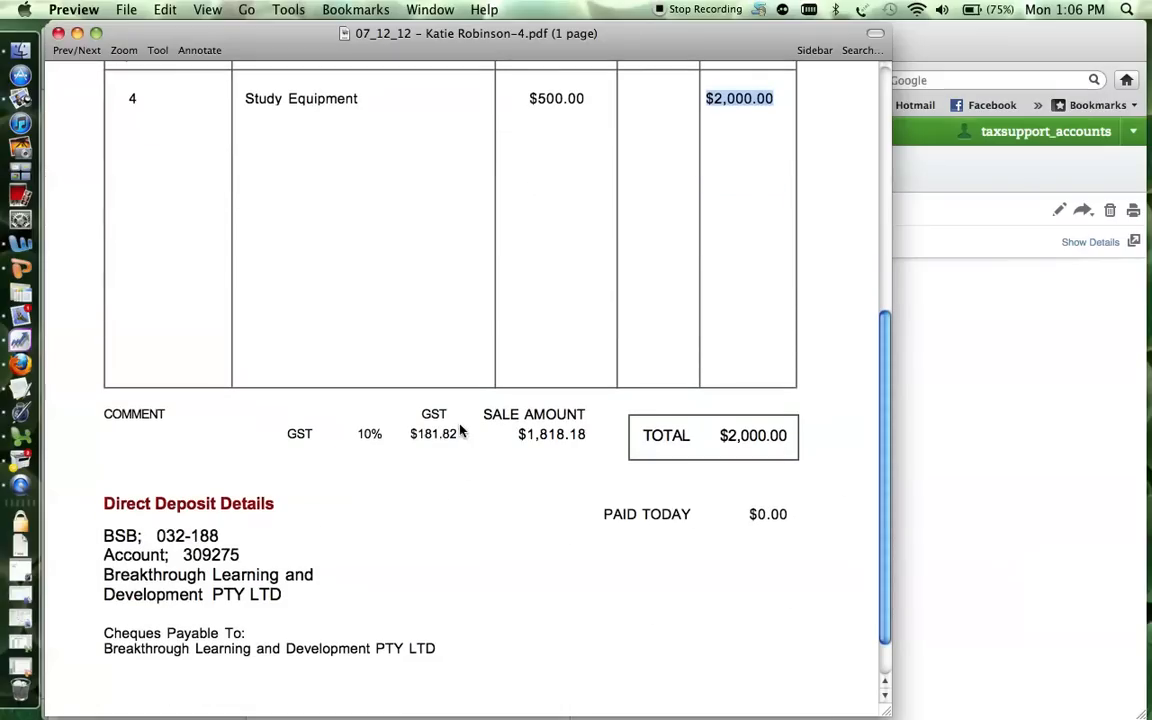
{"action": "left_click_drag", "start_coordinate": [458, 437], "coordinate": [406, 440]}
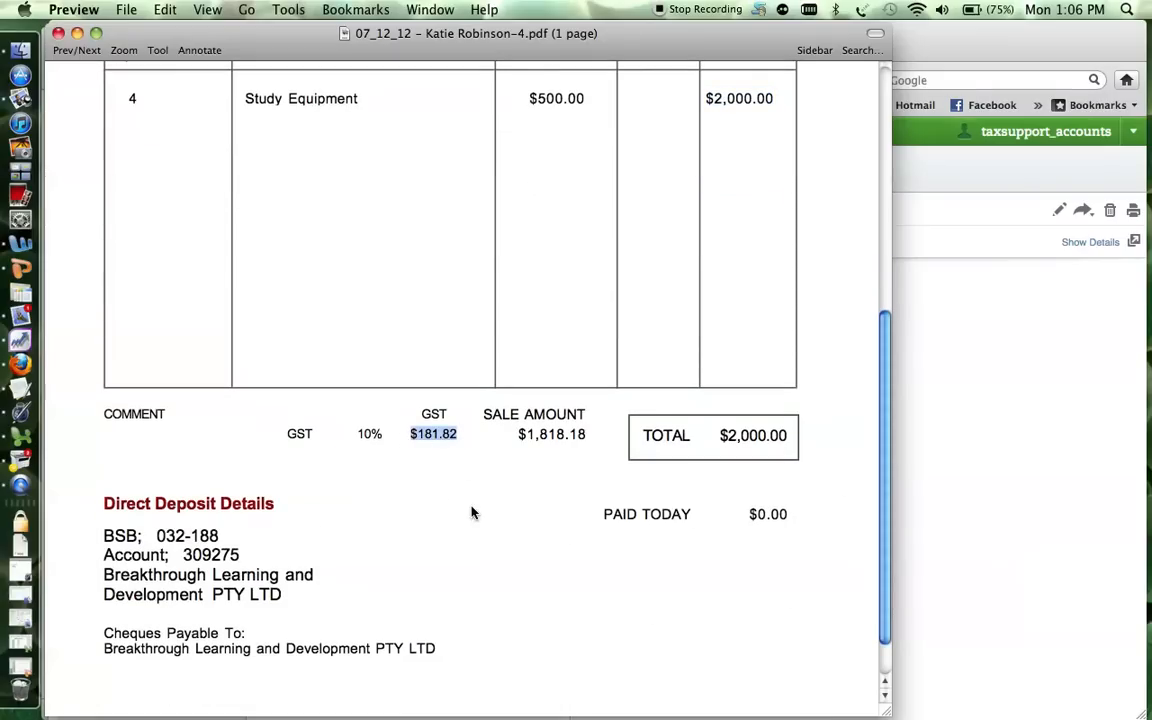
Start entering the invoice customer, abandoning a partial name and an empty customer card.
{"action": "key", "text": "super+Tab"}
{"action": "key", "text": "super+Tab"}
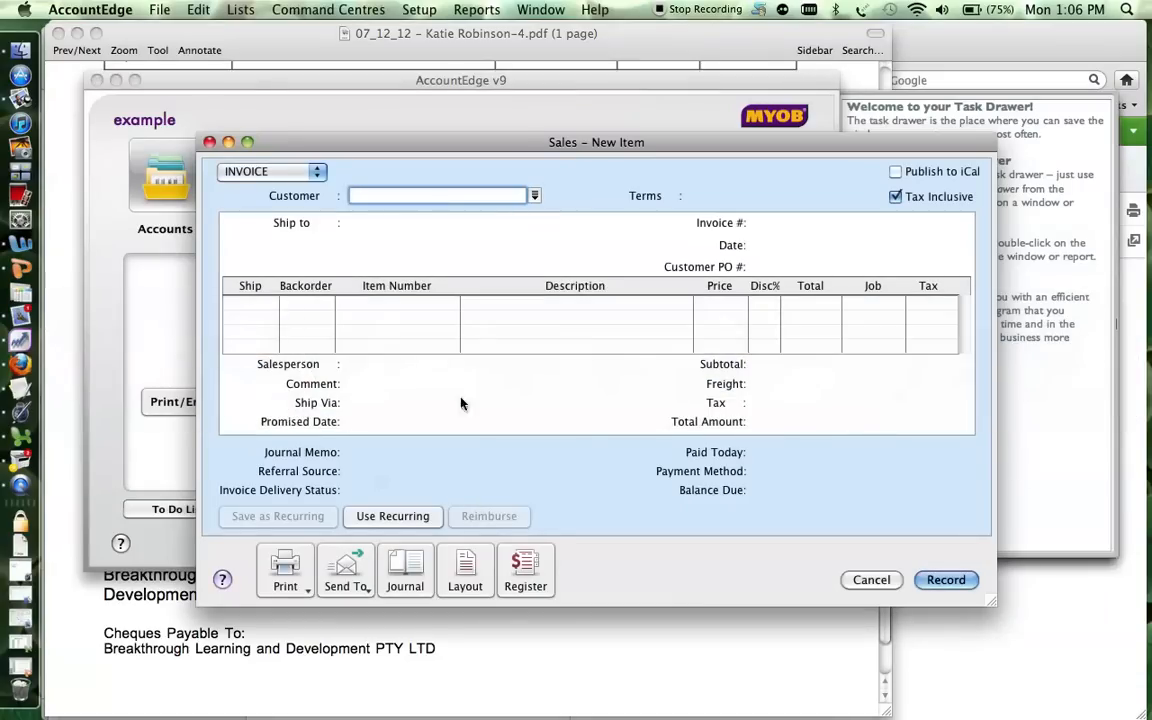
{"action": "type", "text": "Kat"}
{"action": "key", "text": "BackSpace"}
{"action": "key", "text": "BackSpace"}
{"action": "key", "text": "BackSpace"}
{"action": "type", "text": "Pat"}
{"action": "key", "text": "BackSpace"}
{"action": "key", "text": "BackSpace"}
{"action": "key", "text": "BackSpace"}
{"action": "left_click", "coordinate": [535, 195]}
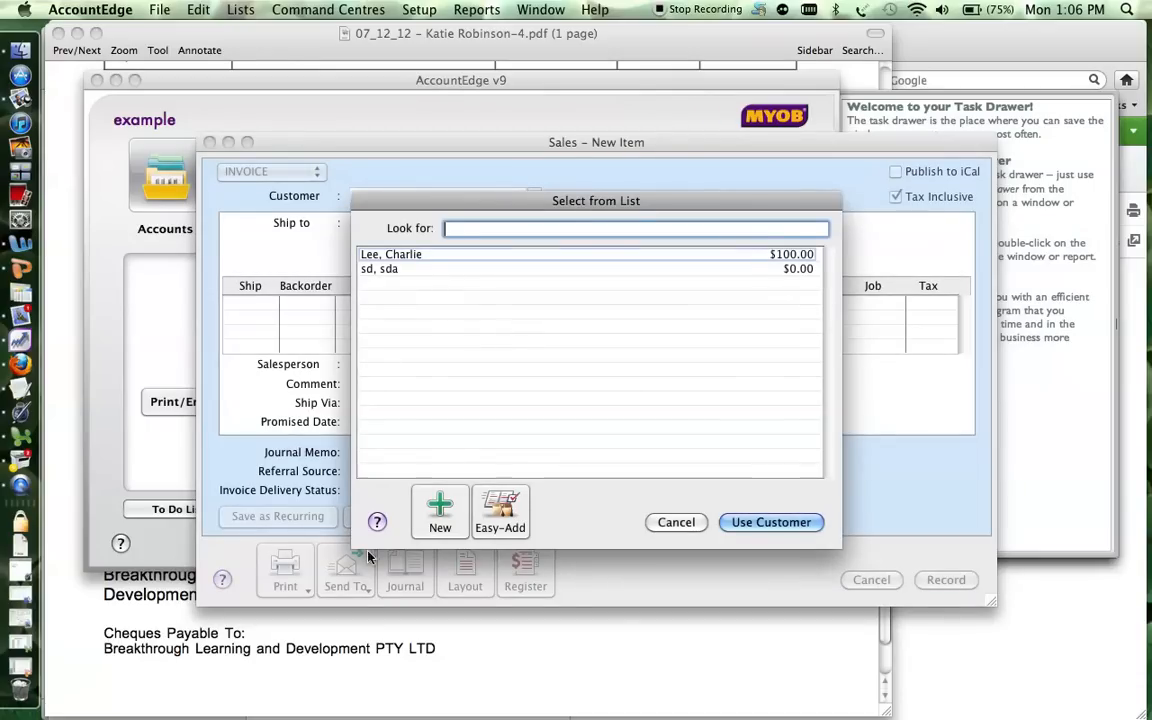
{"action": "left_click", "coordinate": [440, 515]}
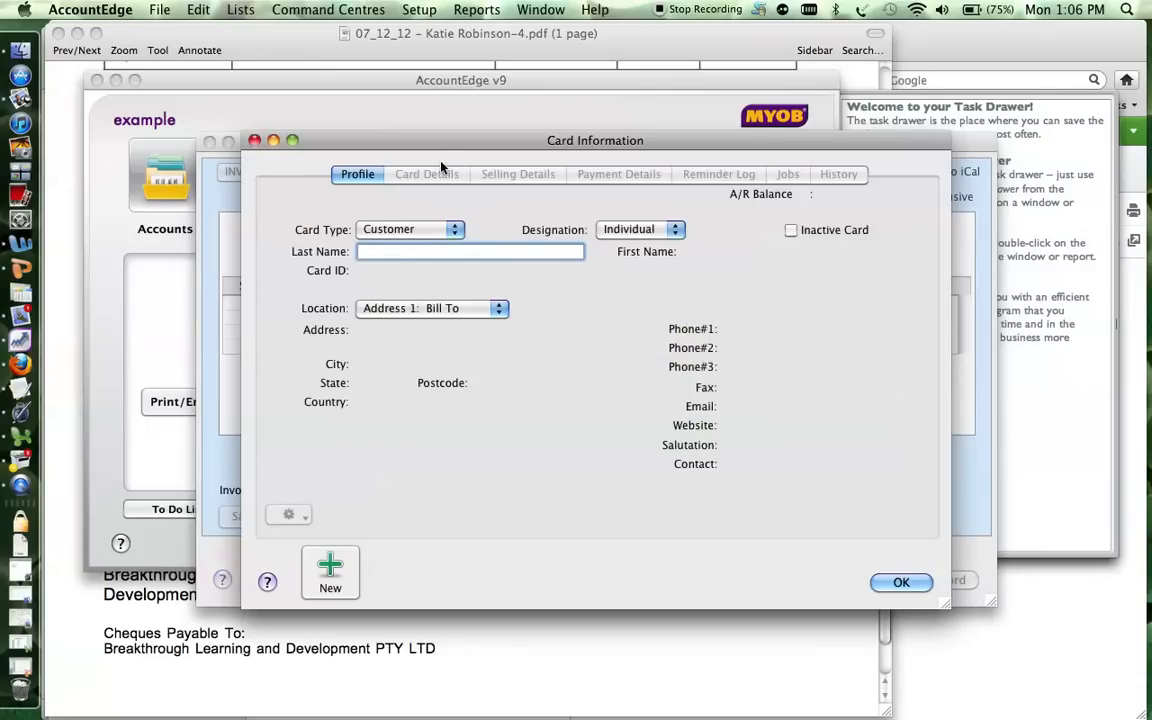
{"action": "left_click_drag", "start_coordinate": [396, 158], "coordinate": [419, 73]}
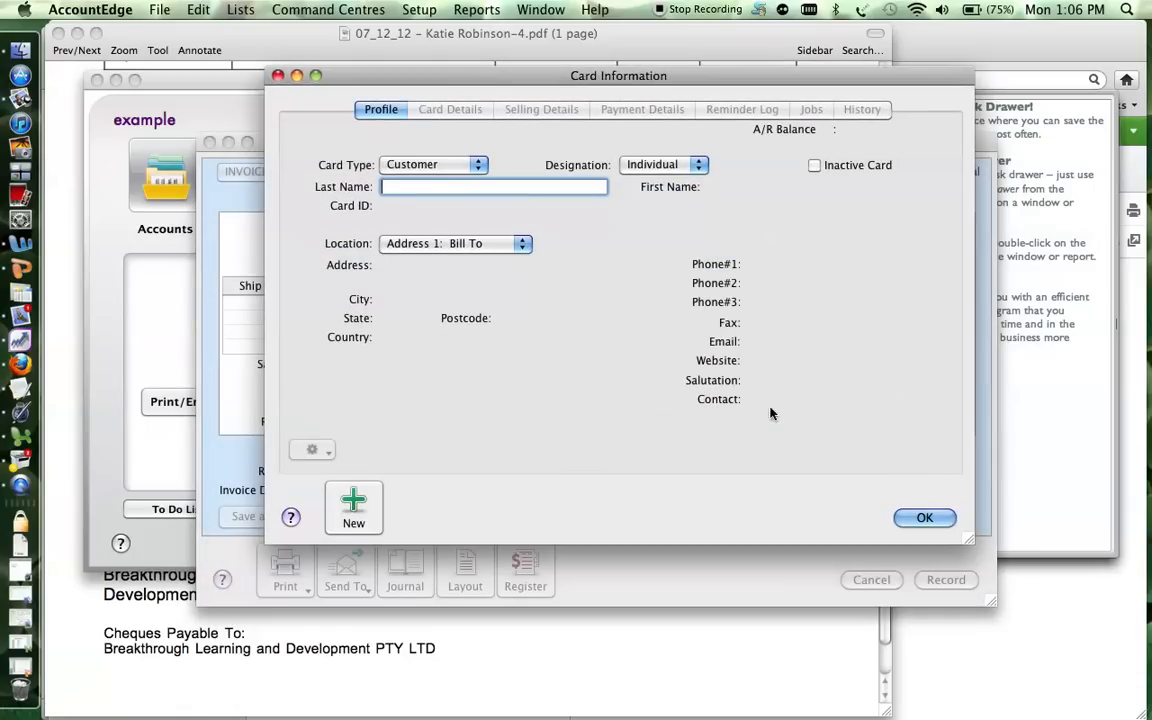
{"action": "left_click", "coordinate": [946, 522]}
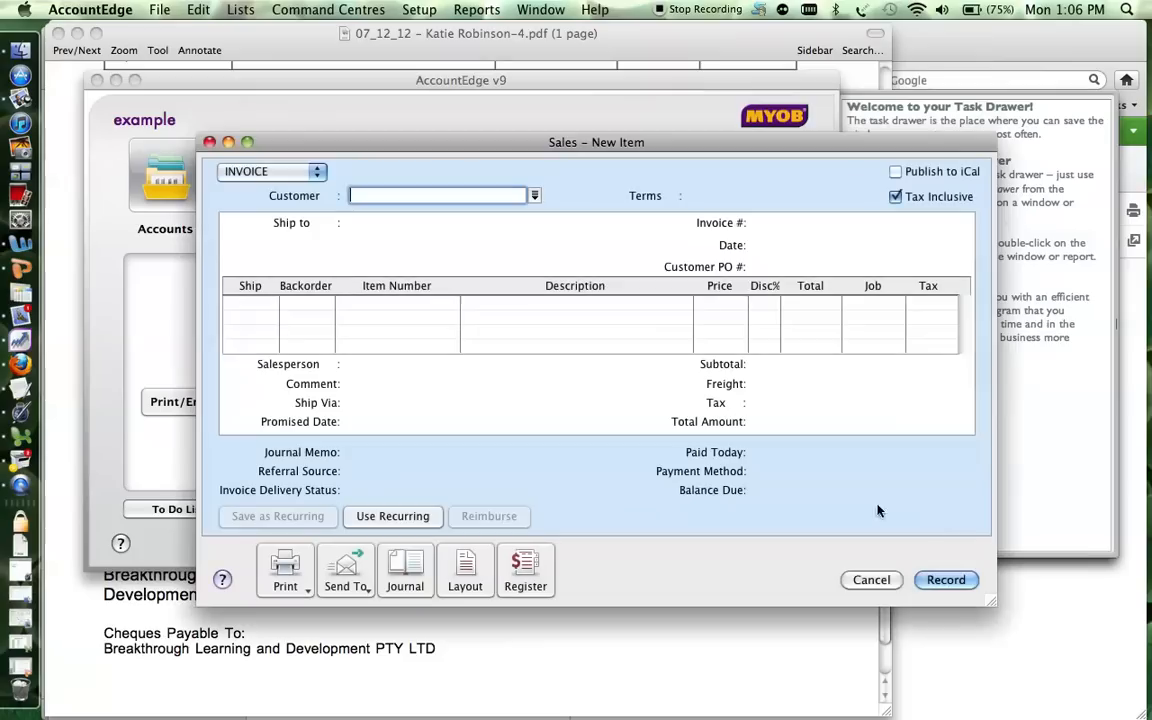
Create a new customer card with the customer's last and first names and save it.
{"action": "left_click", "coordinate": [535, 197]}
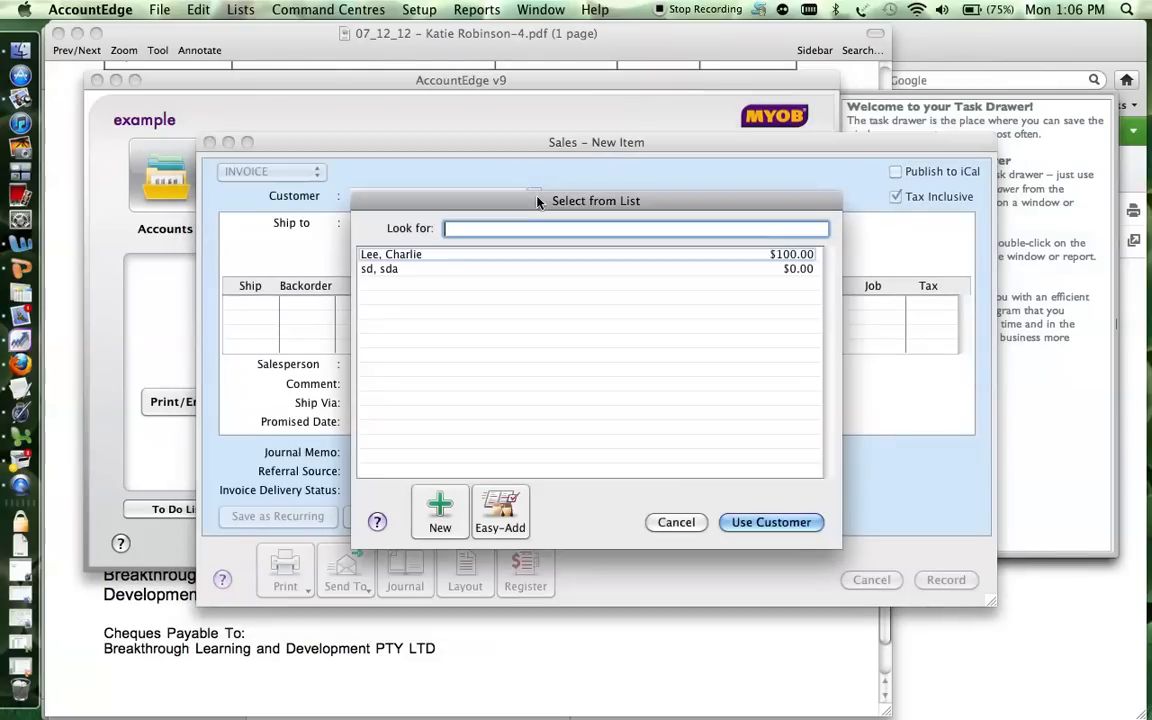
{"action": "left_click", "coordinate": [412, 270]}
{"action": "left_click", "coordinate": [440, 510]}
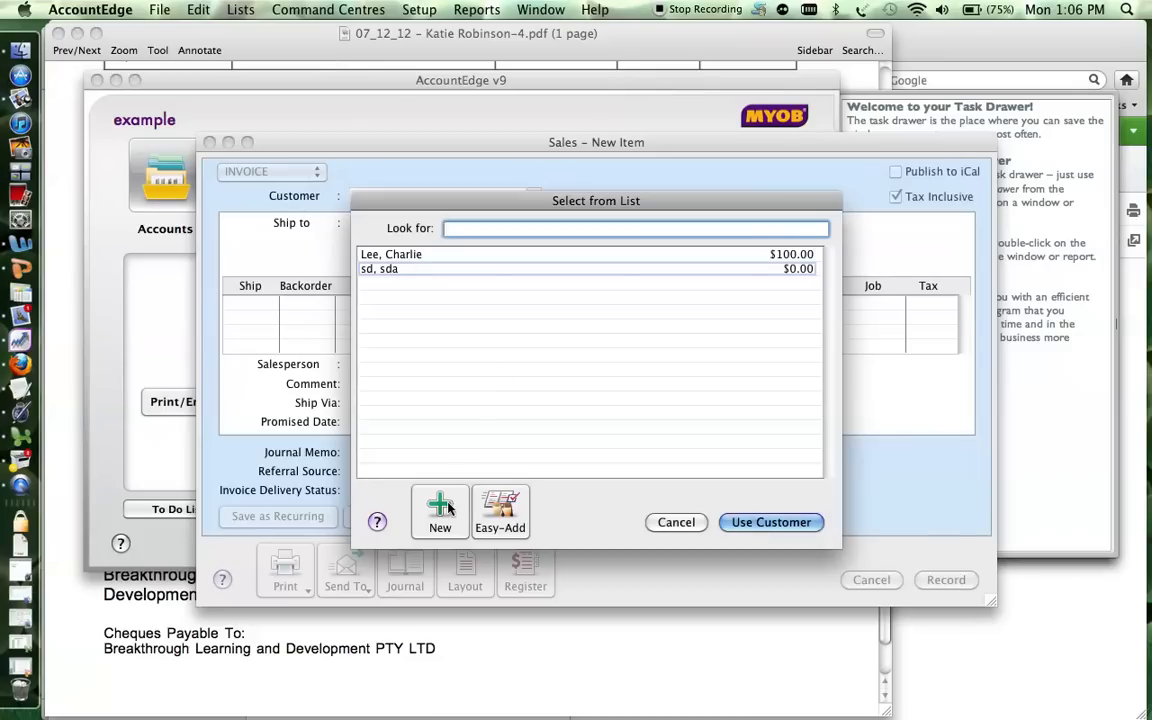
{"action": "key", "text": "Tab"}
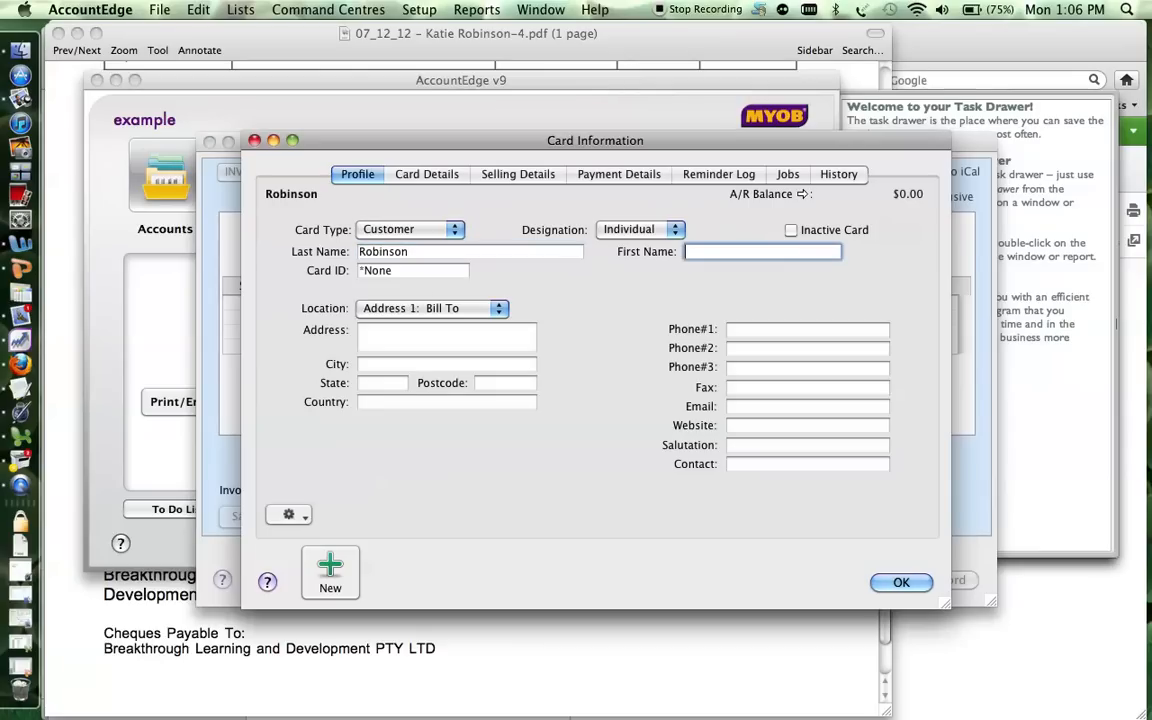
{"action": "key", "text": "Return"}
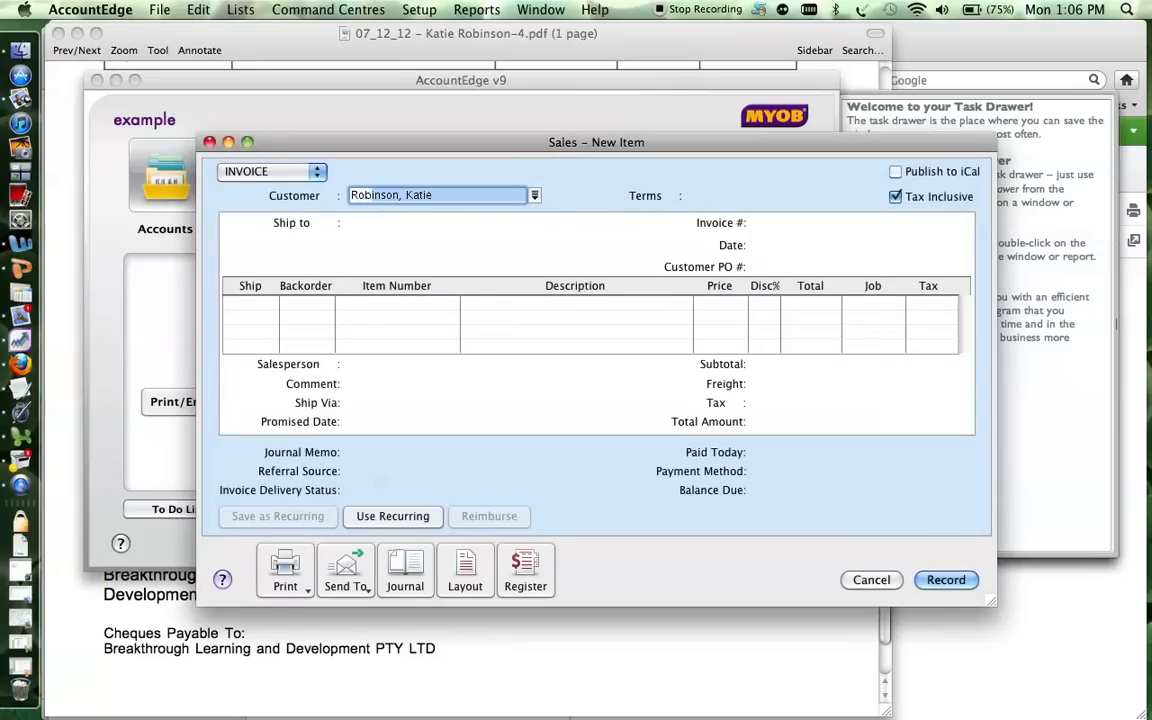
Accept the new customer and change the invoice date to 7/12/12, per the PDF.
{"action": "key", "text": "Tab"}
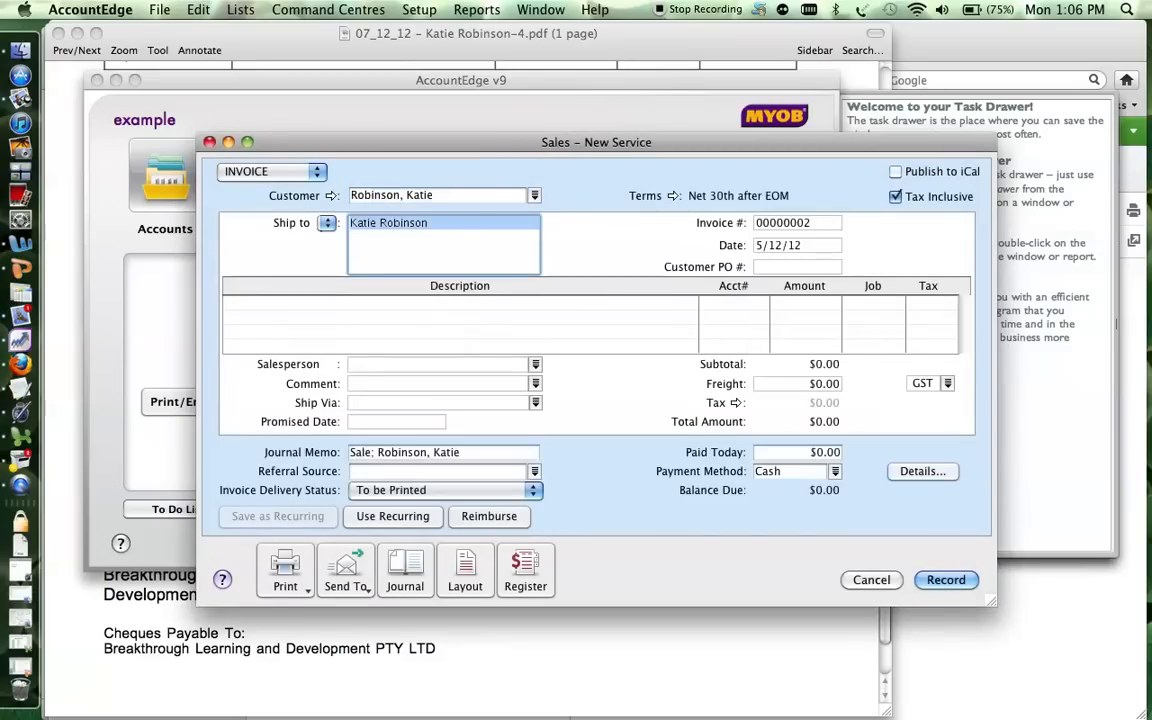
{"action": "key", "text": "Tab"}
{"action": "key", "text": "super+Tab"}
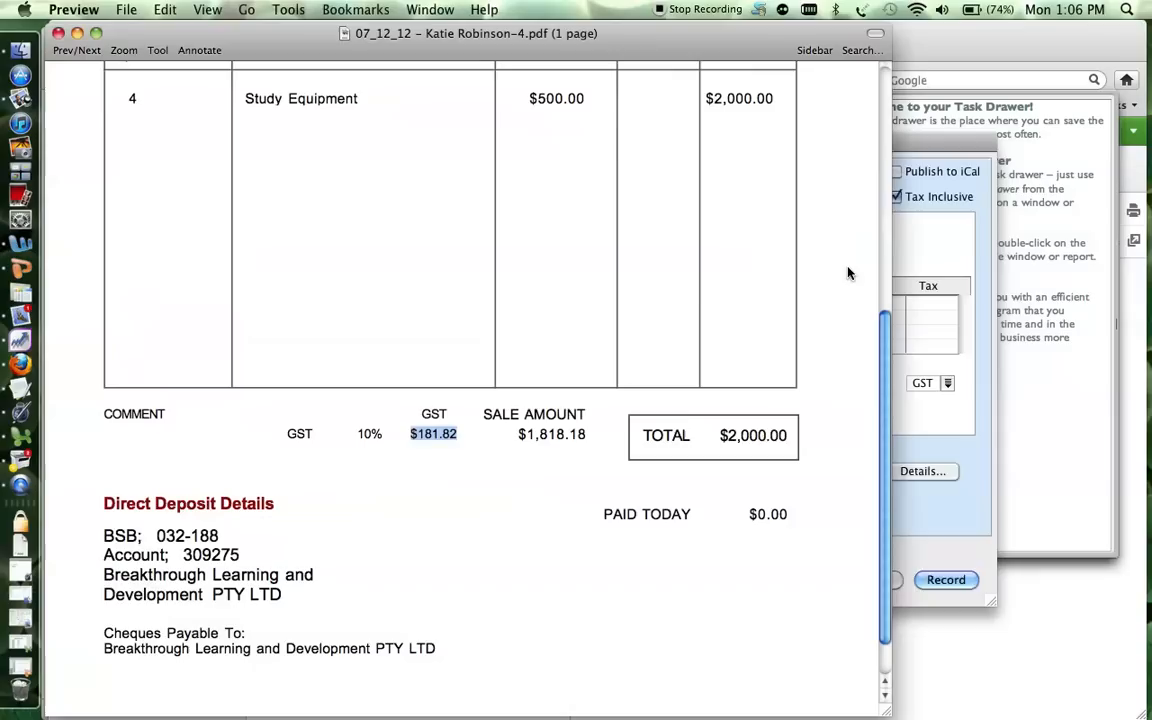
{"action": "scroll", "coordinate": [876, 174], "scroll_direction": "up", "scroll_amount": 10}
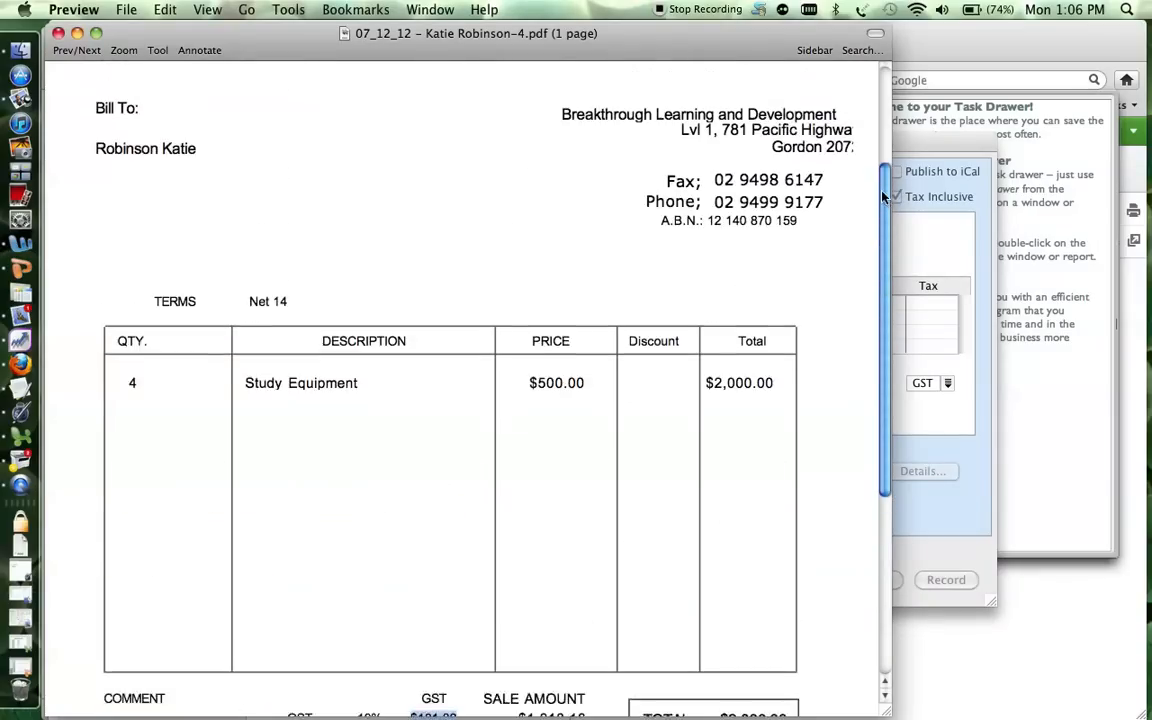
{"action": "scroll", "coordinate": [876, 174], "scroll_direction": "up", "scroll_amount": 4}
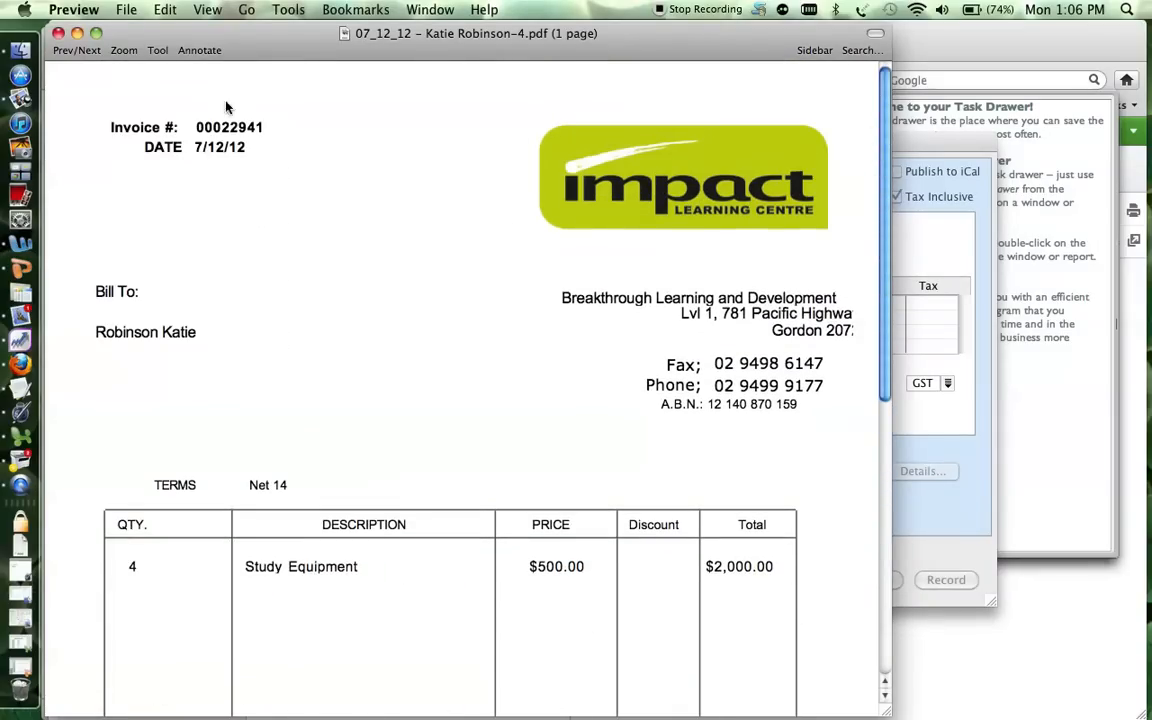
{"action": "key", "text": "super+Tab"}
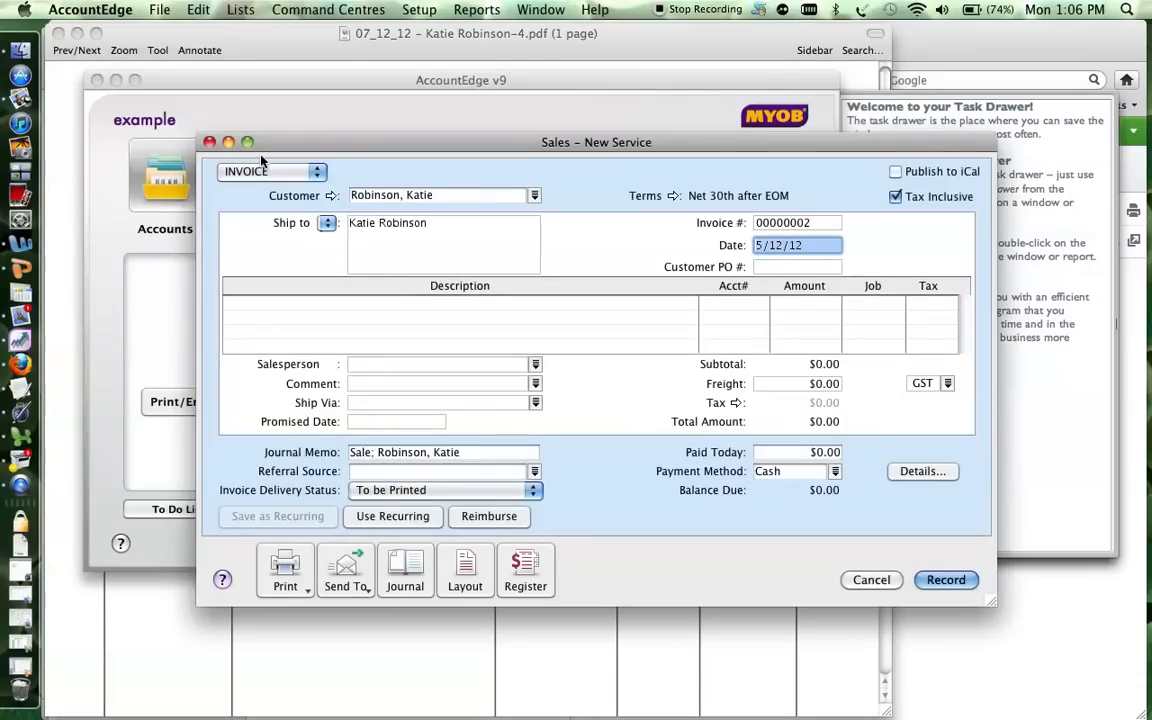
{"action": "double_click", "coordinate": [759, 245]}
{"action": "type", "text": "7"}
{"action": "key", "text": "Tab"}
{"action": "key", "text": "Tab"}
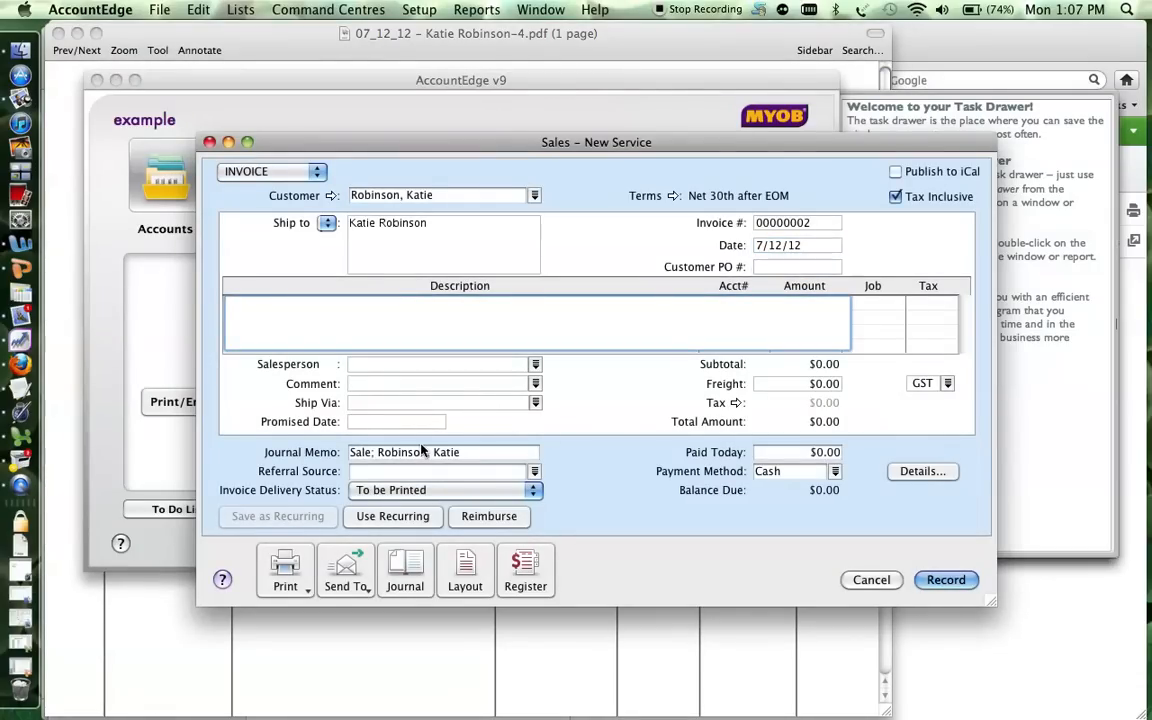
Switch the invoice to the Item layout, keeping it as an invoice.
{"action": "left_click", "coordinate": [468, 578]}
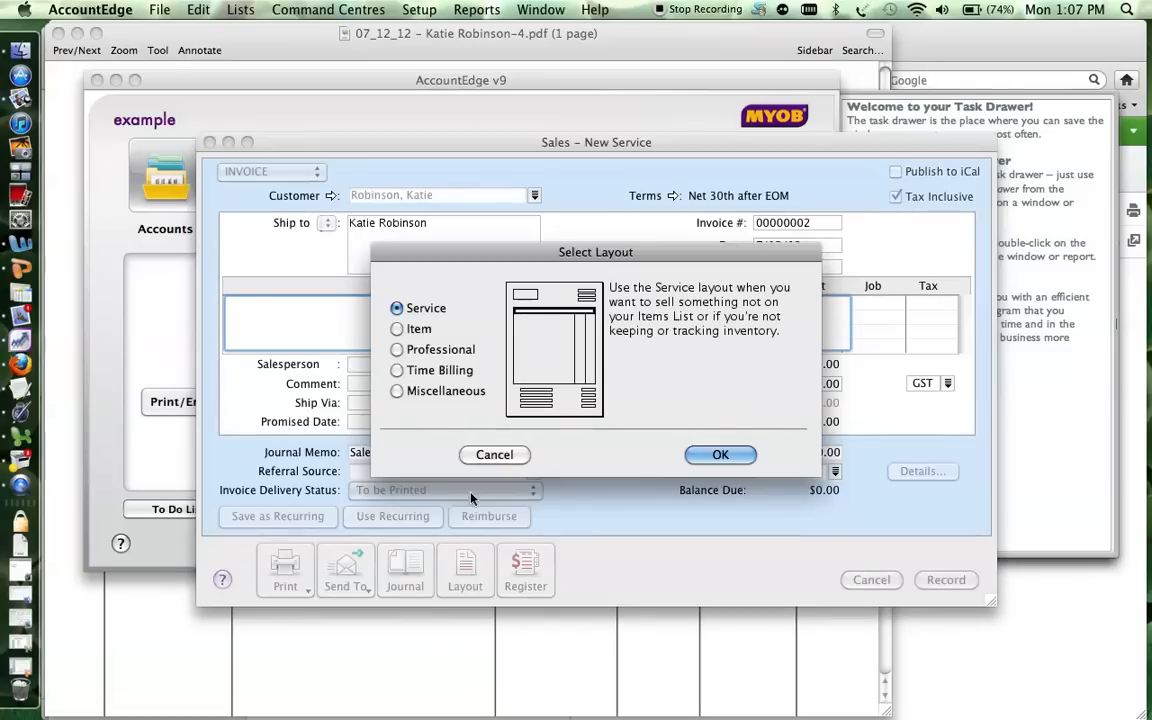
{"action": "left_click", "coordinate": [412, 331]}
{"action": "left_click", "coordinate": [720, 454]}
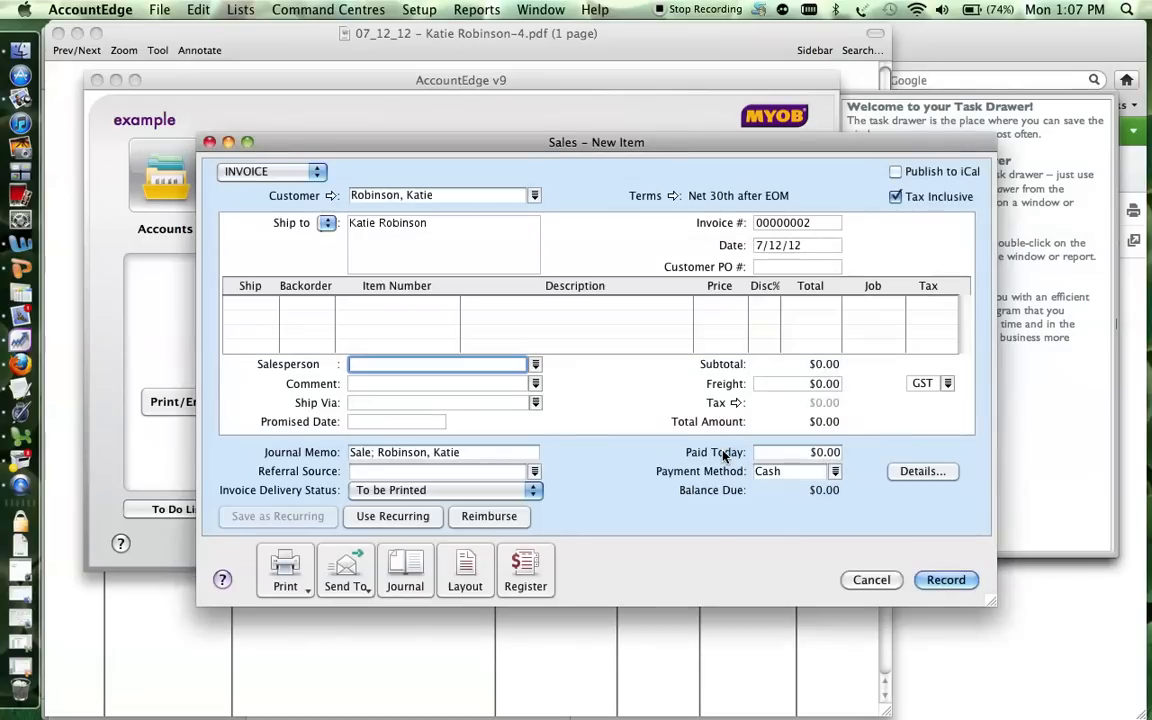
{"action": "left_click", "coordinate": [257, 174]}
{"action": "left_click", "coordinate": [257, 174]}
Enter a Ship quantity of 4 on the first line, leaving the item unchosen.
{"action": "left_click", "coordinate": [262, 307]}
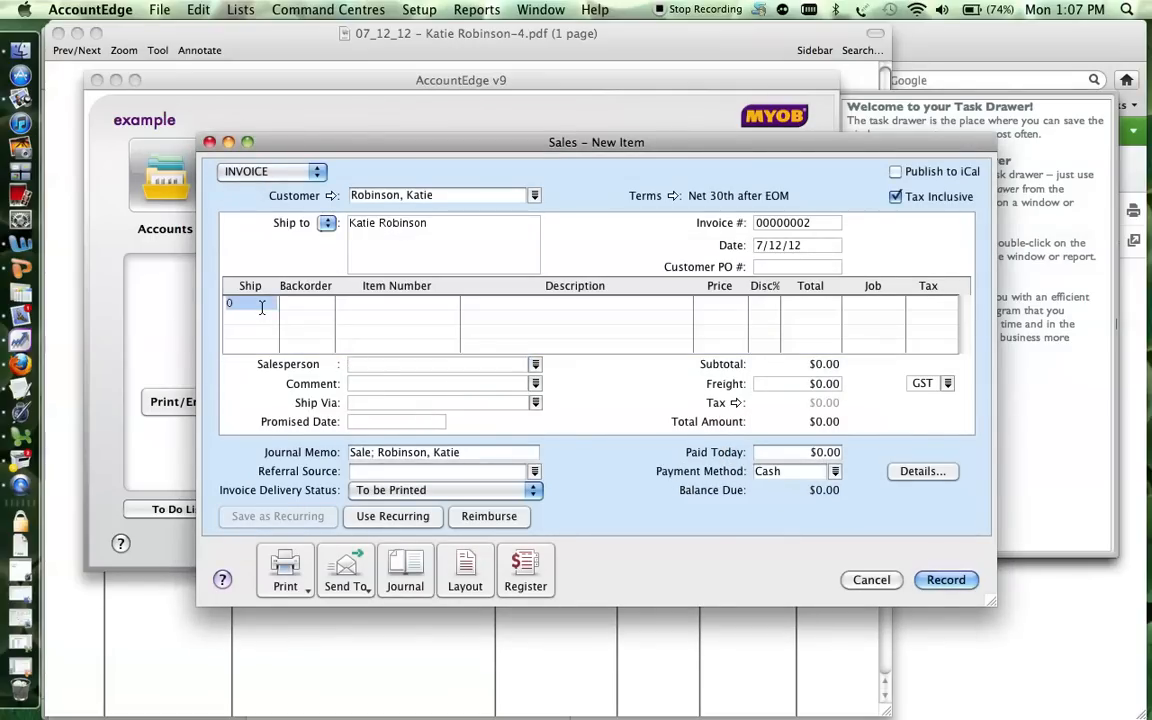
{"action": "key", "text": "super+Tab"}
{"action": "key", "text": "super+Tab"}
{"action": "type", "text": "4"}
{"action": "key", "text": "Tab"}
{"action": "key", "text": "Tab"}
{"action": "key", "text": "super+Tab"}
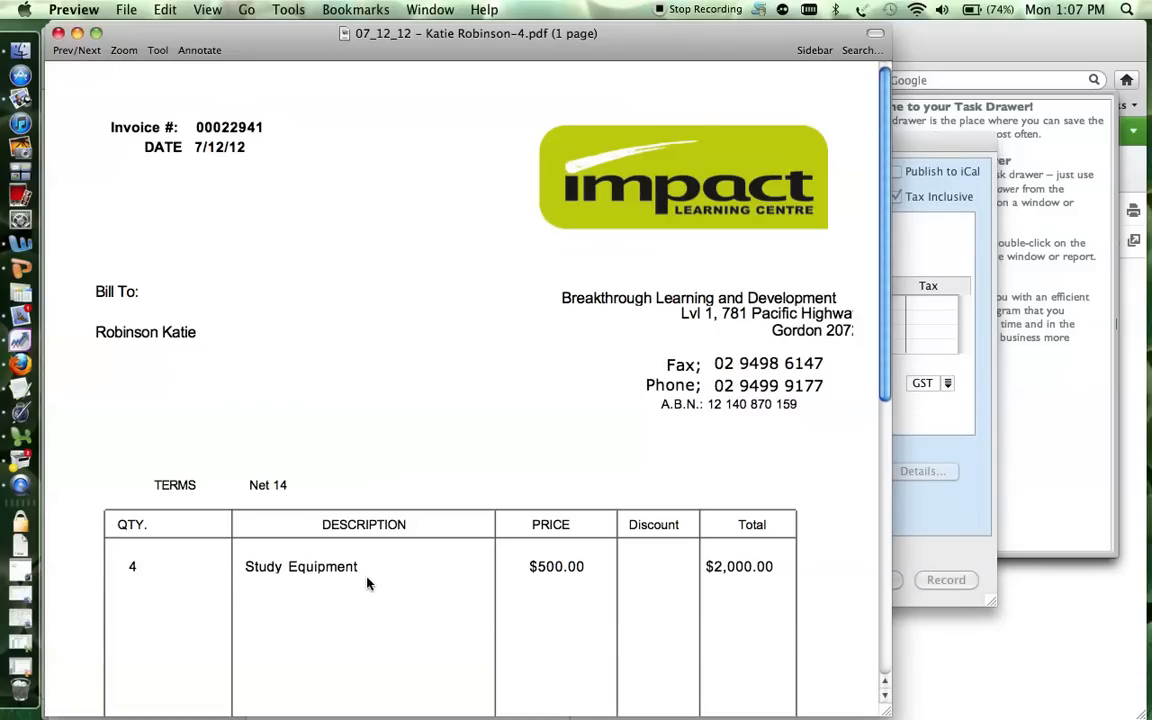
{"action": "key", "text": "super+Tab"}
{"action": "key", "text": "Tab"}
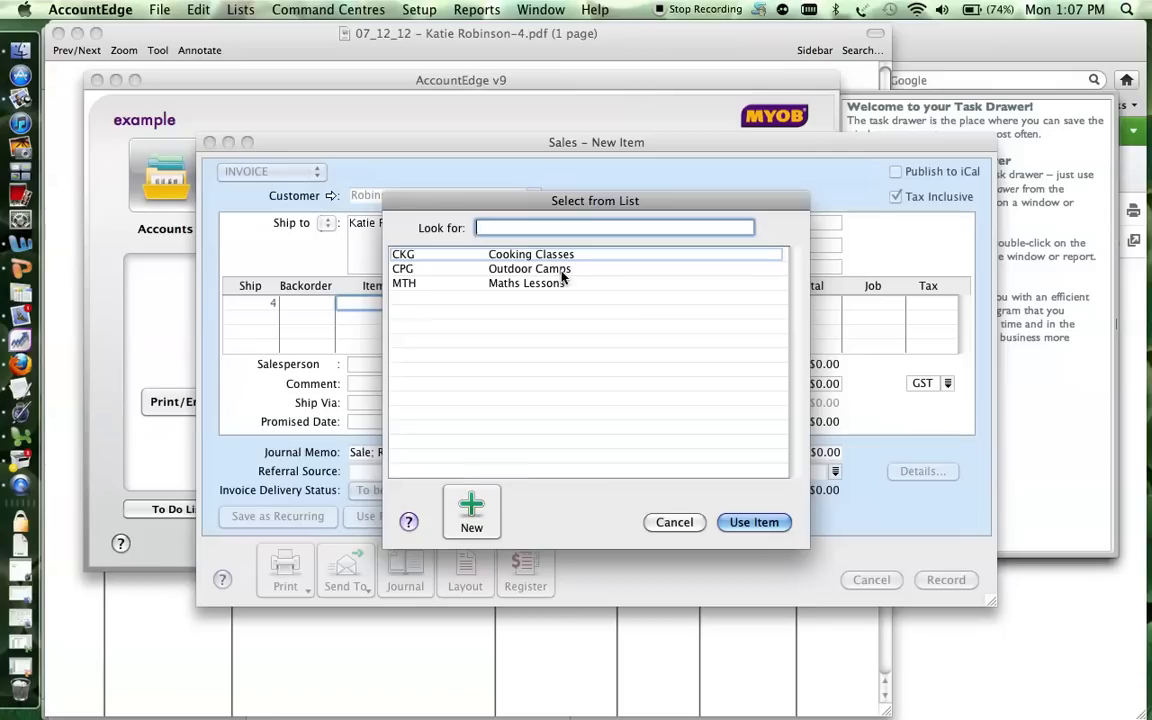
{"action": "left_click", "coordinate": [674, 522]}
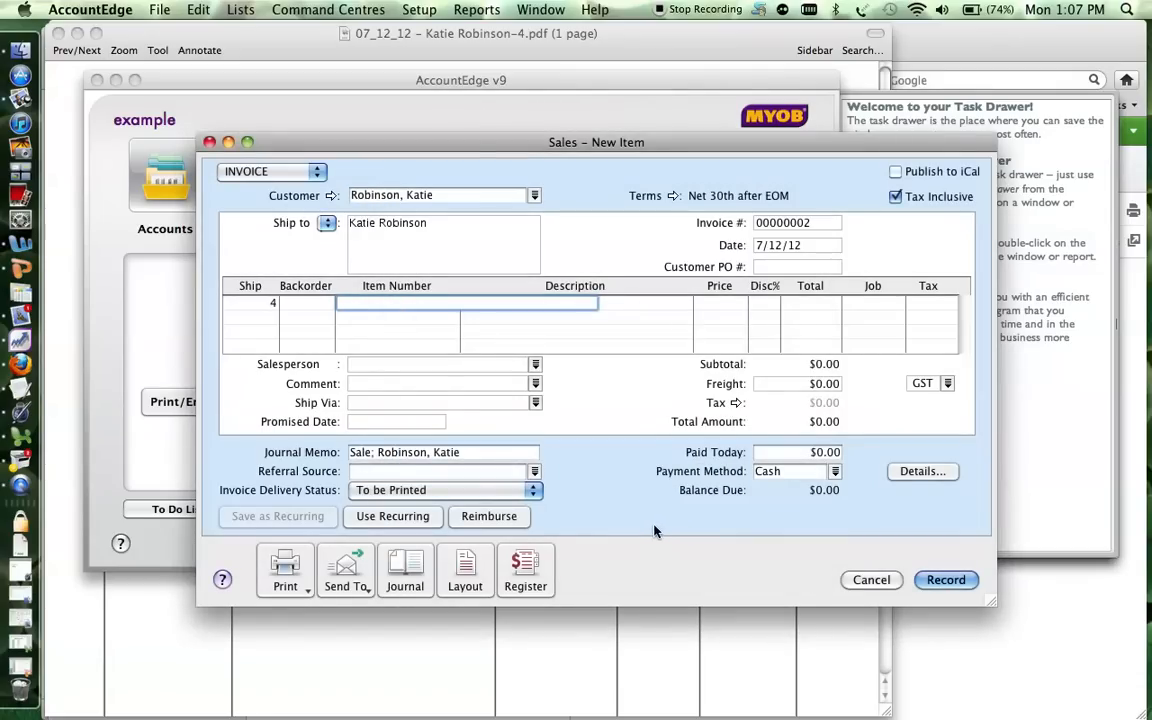
Open the Accounts List at the Income tab and select 4-1100 Equipment Sales.
{"action": "left_click", "coordinate": [244, 98]}
{"action": "left_click", "coordinate": [157, 176]}
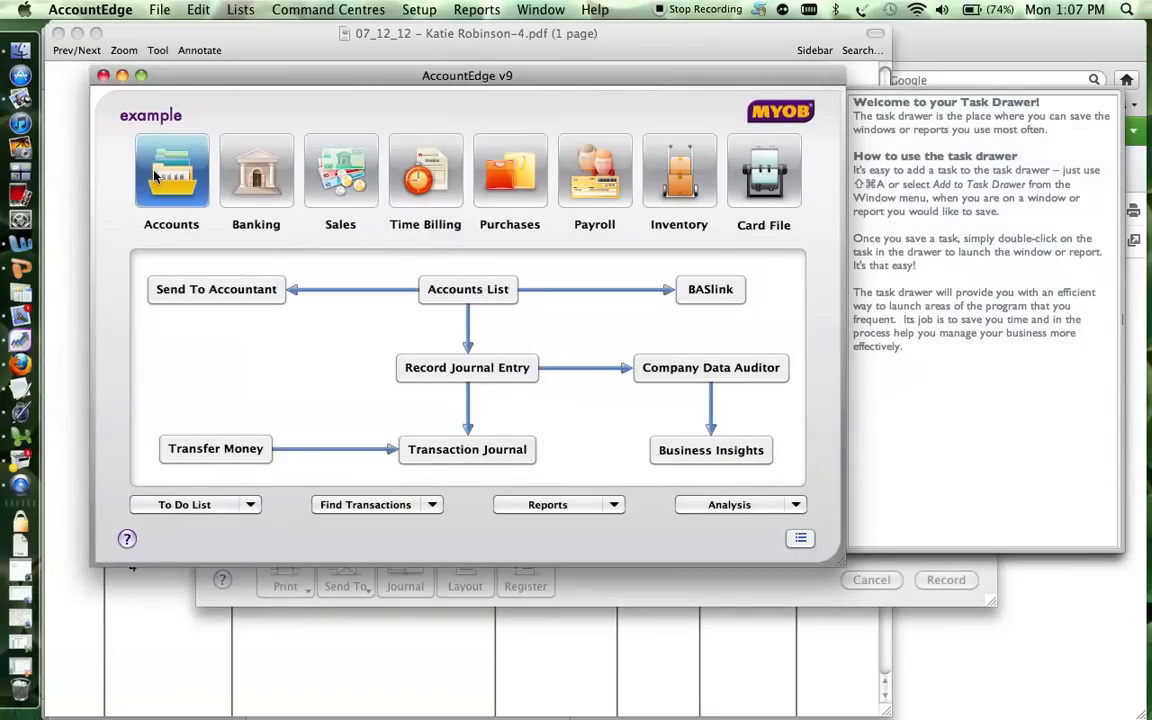
{"action": "left_click", "coordinate": [441, 289]}
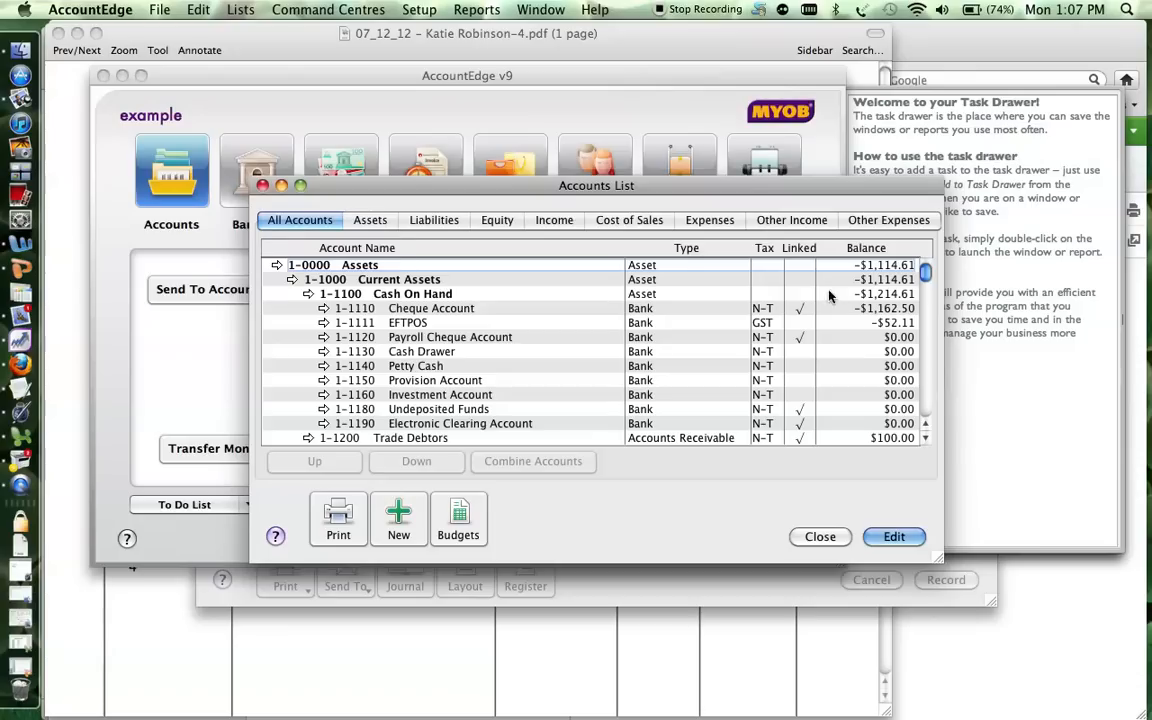
{"action": "left_click", "coordinate": [555, 221]}
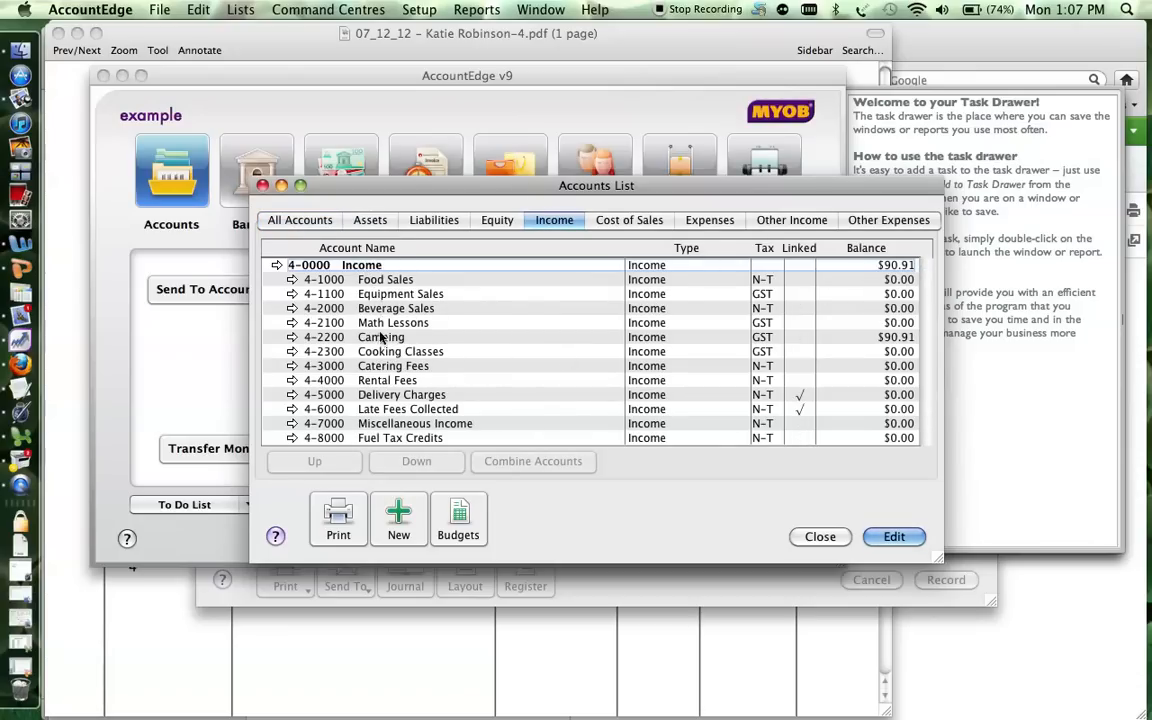
{"action": "left_click", "coordinate": [335, 294]}
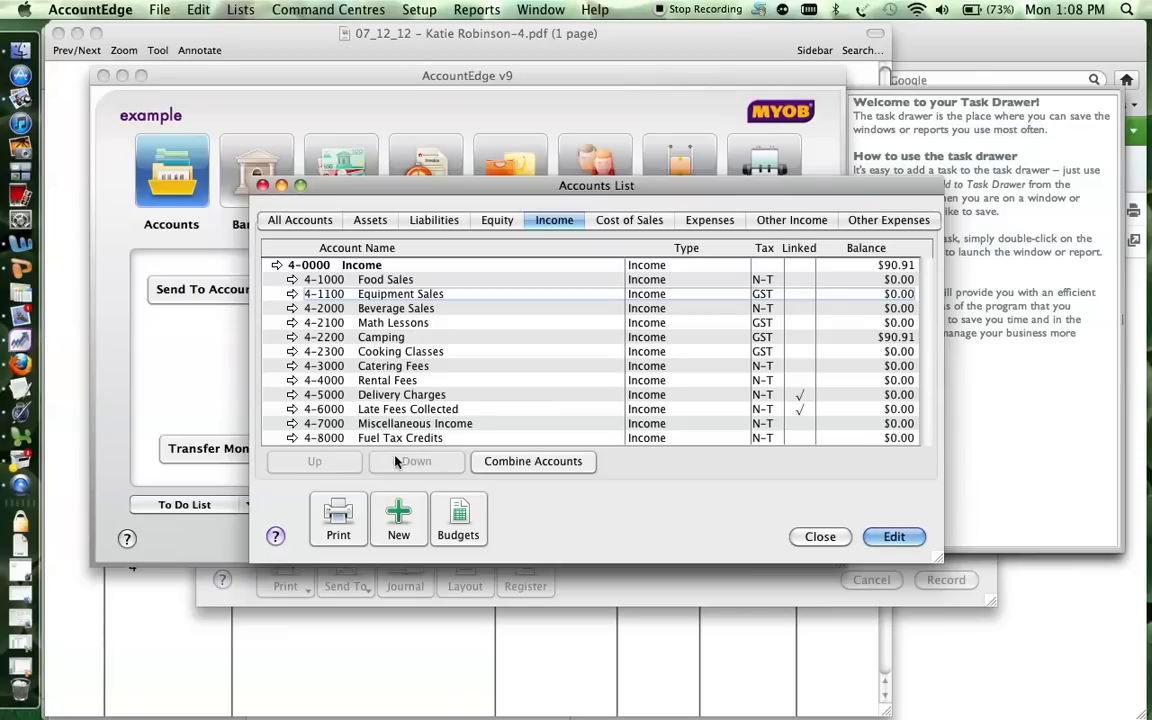
Create income account 4-1200 named 'Study Equipment'.
{"action": "left_click", "coordinate": [405, 516]}
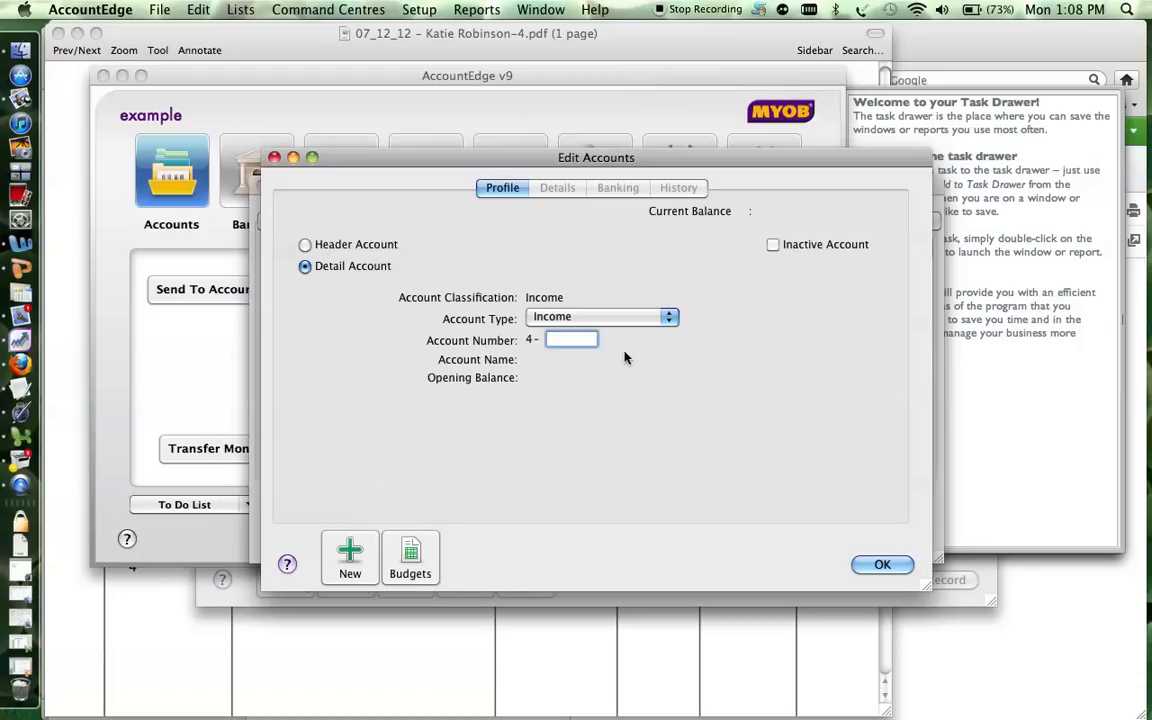
{"action": "left_click_drag", "start_coordinate": [527, 171], "coordinate": [851, 185]}
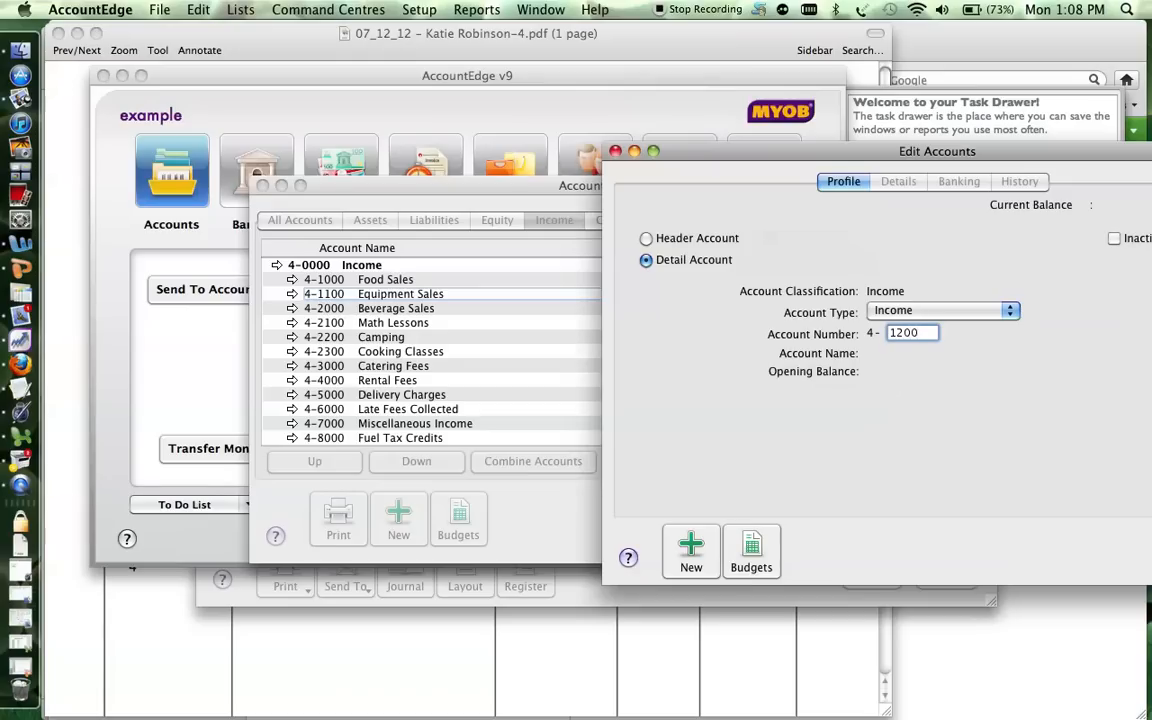
{"action": "left_click_drag", "start_coordinate": [777, 150], "coordinate": [643, 128]}
{"action": "key", "text": "Tab"}
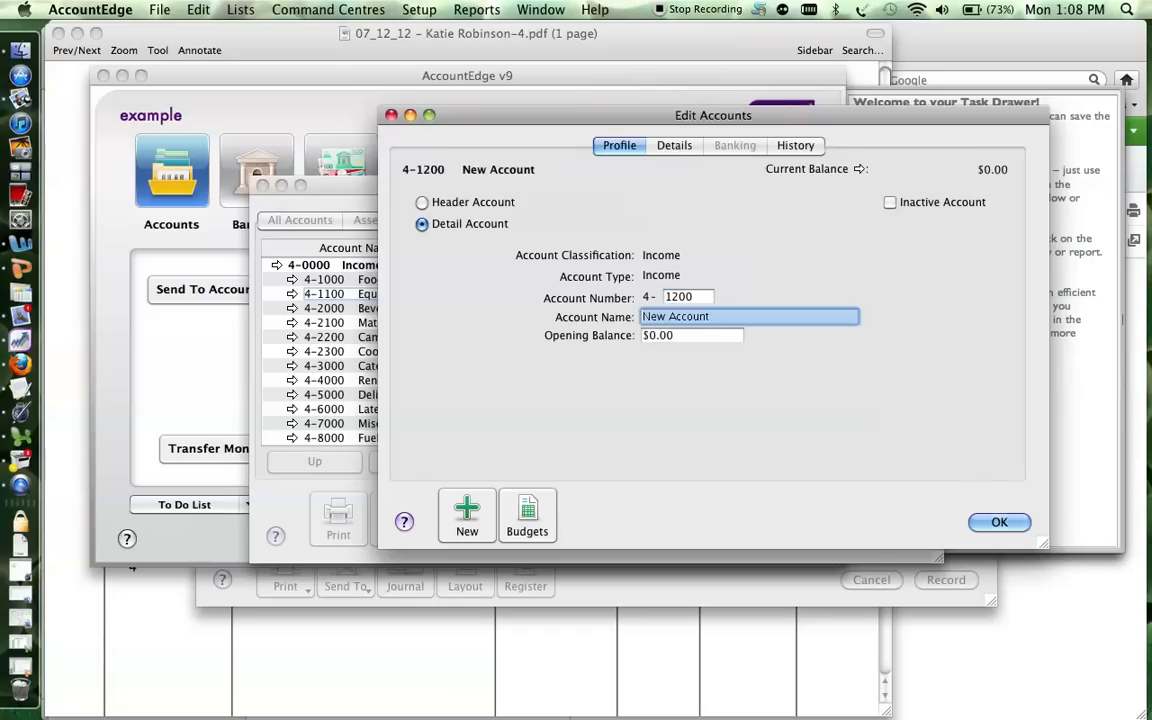
{"action": "type", "text": "Stduy"}
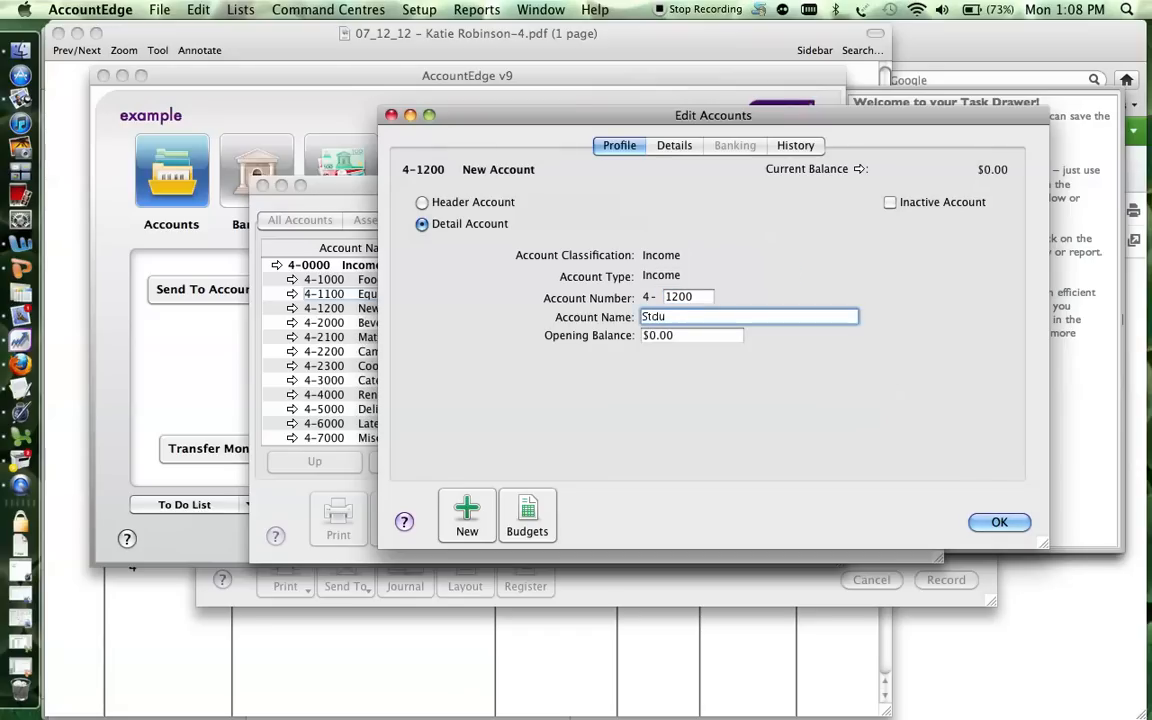
{"action": "key", "text": "BackSpace"}
{"action": "key", "text": "BackSpace"}
{"action": "key", "text": "BackSpace"}
{"action": "key", "text": "BackSpace"}
{"action": "type", "text": "tudy Equipment"}
Set the new account's tax code to GST and save it.
{"action": "left_click", "coordinate": [665, 146]}
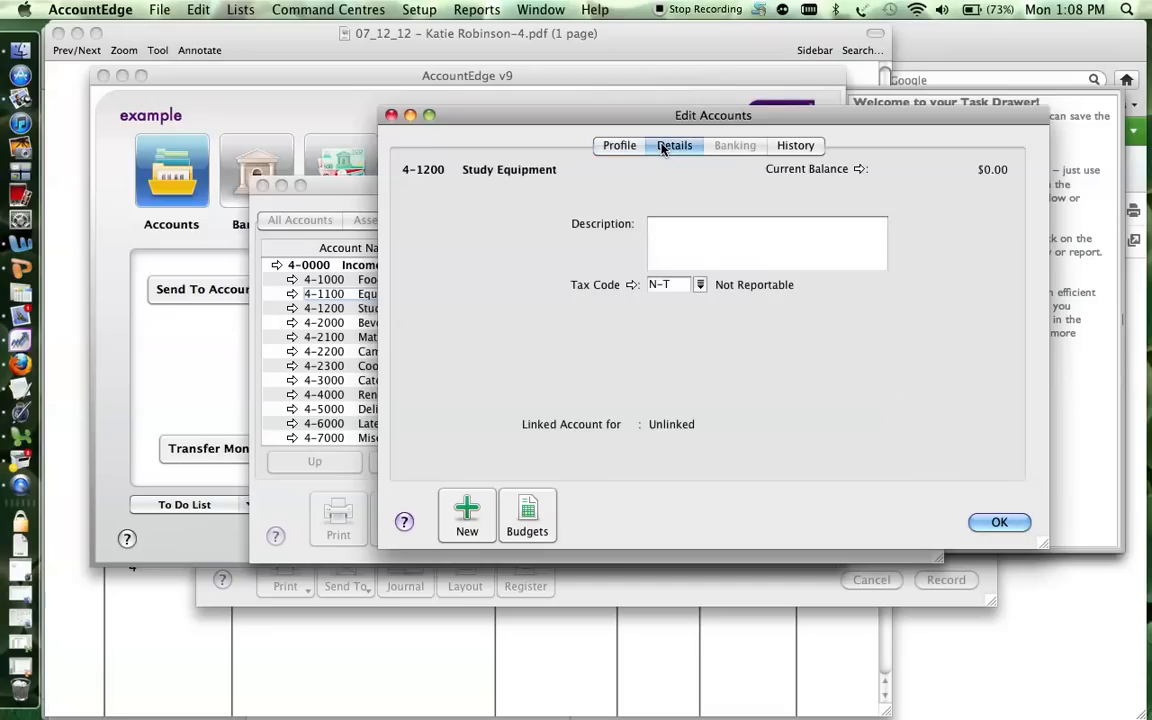
{"action": "left_click", "coordinate": [701, 285]}
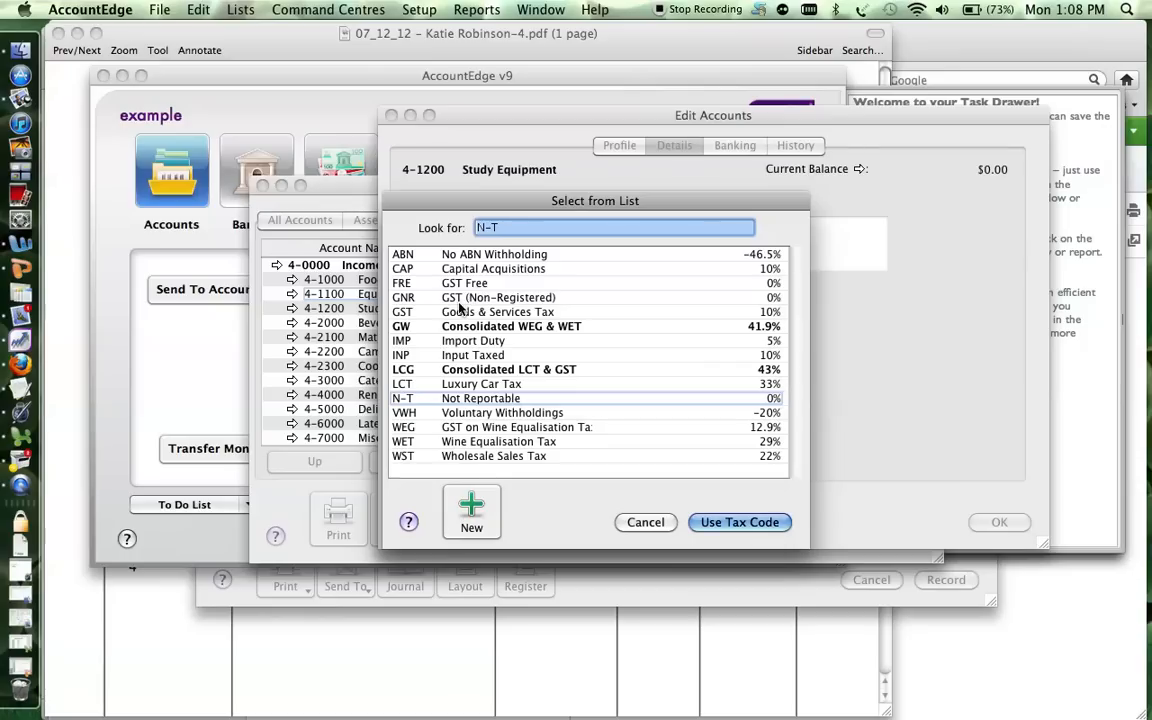
{"action": "double_click", "coordinate": [459, 316]}
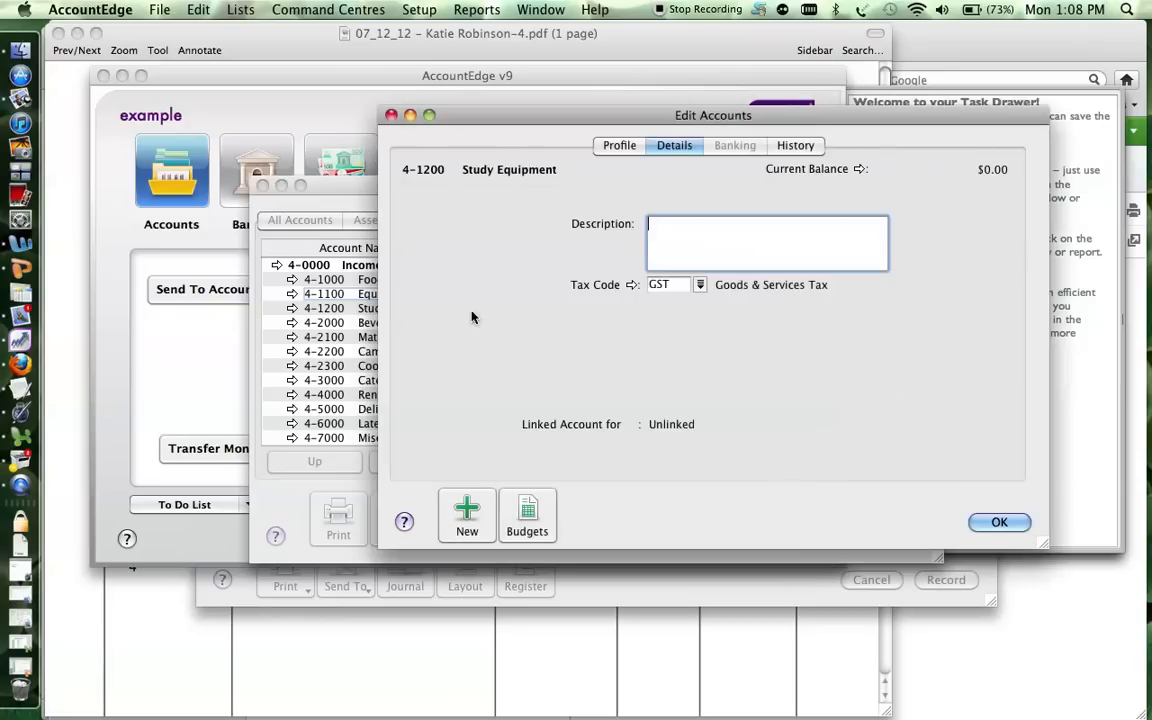
{"action": "left_click", "coordinate": [995, 522]}
Close the Accounts List and start a new STY item from the invoice's item lookup.
{"action": "left_click", "coordinate": [820, 536]}
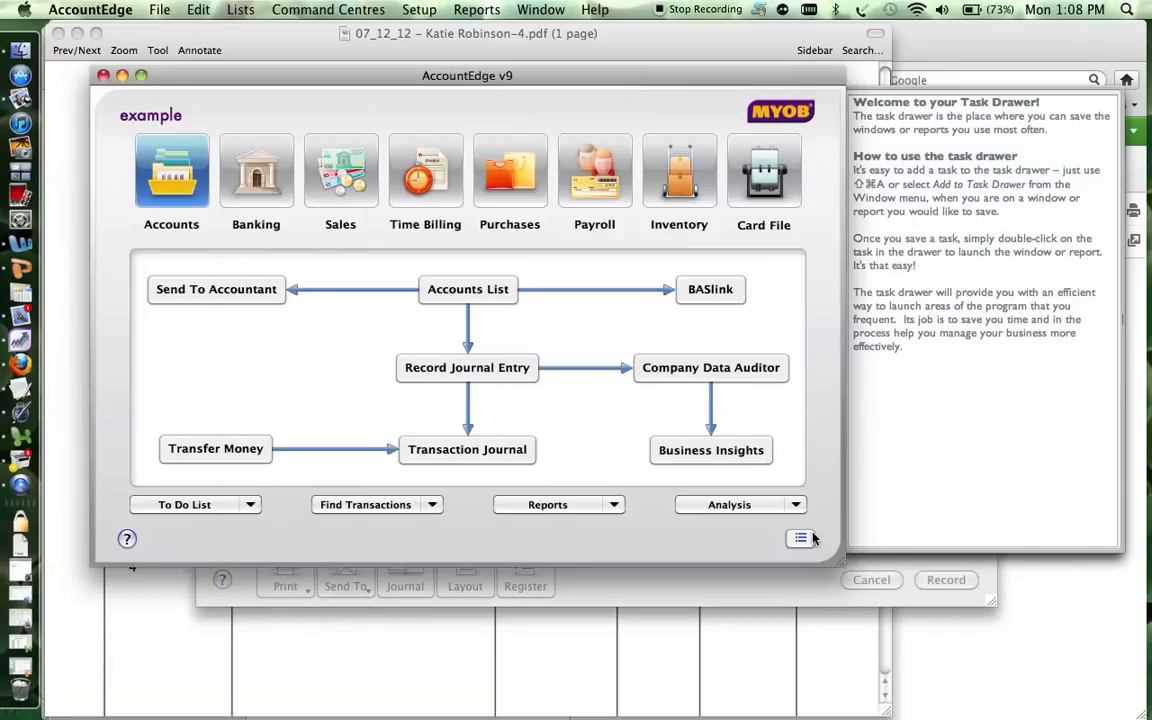
{"action": "left_click", "coordinate": [568, 573]}
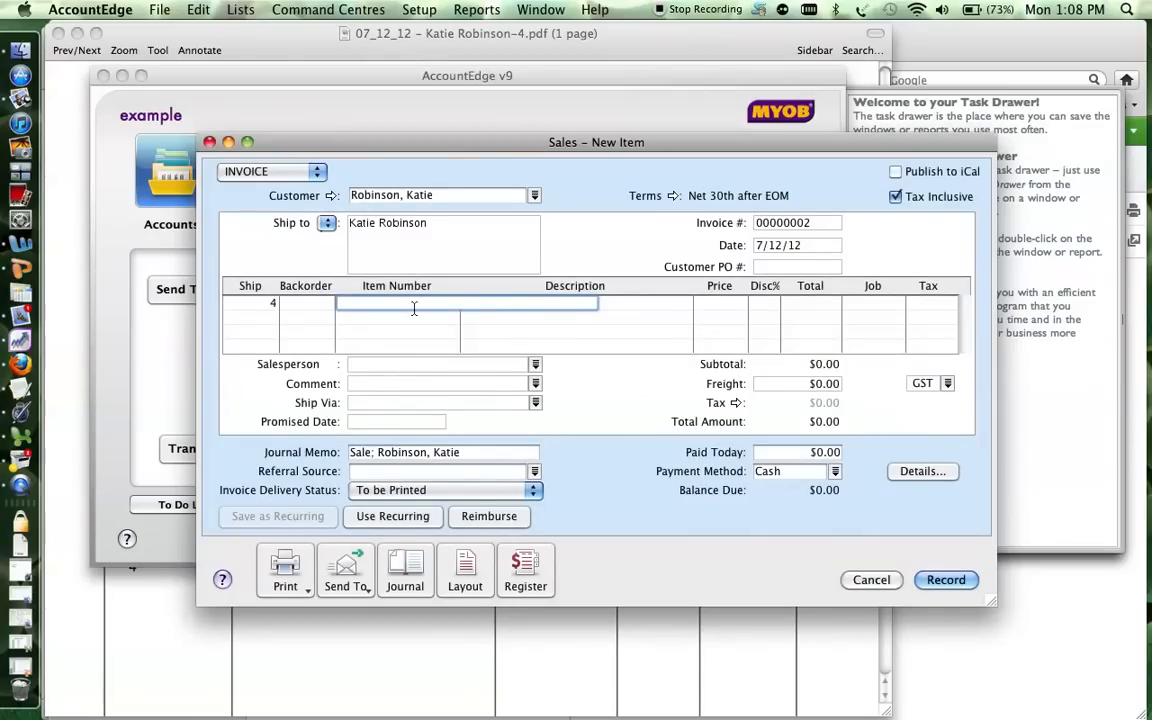
{"action": "key", "text": "Tab"}
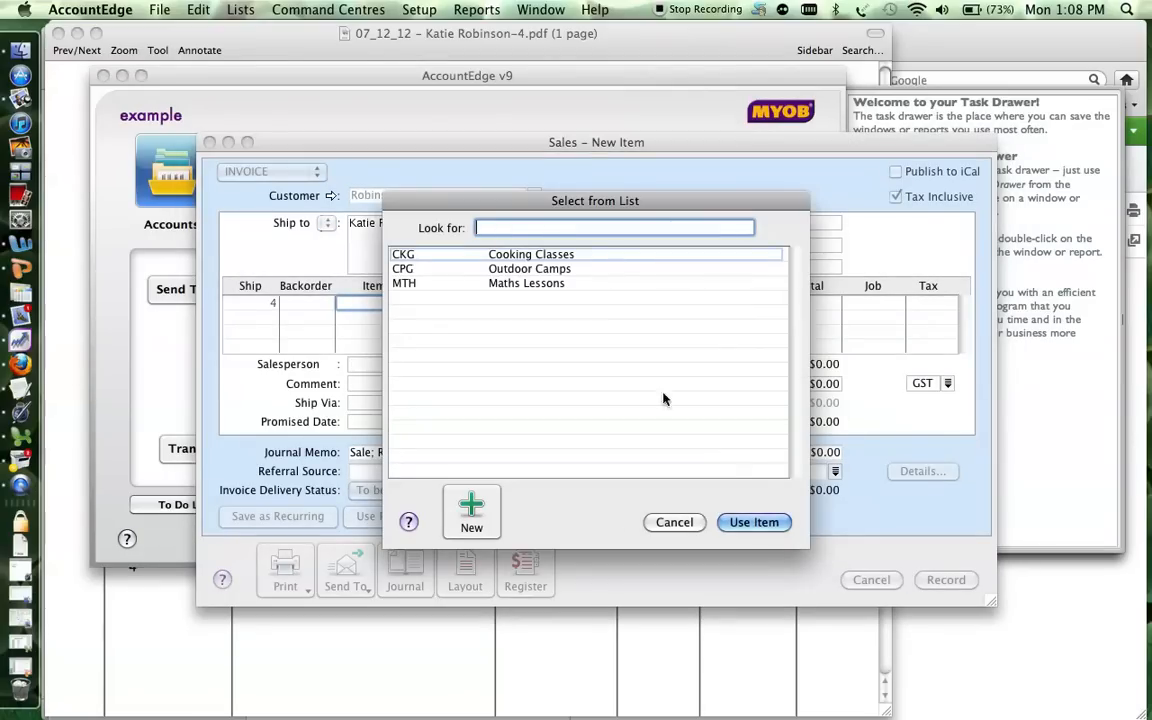
{"action": "left_click", "coordinate": [479, 520]}
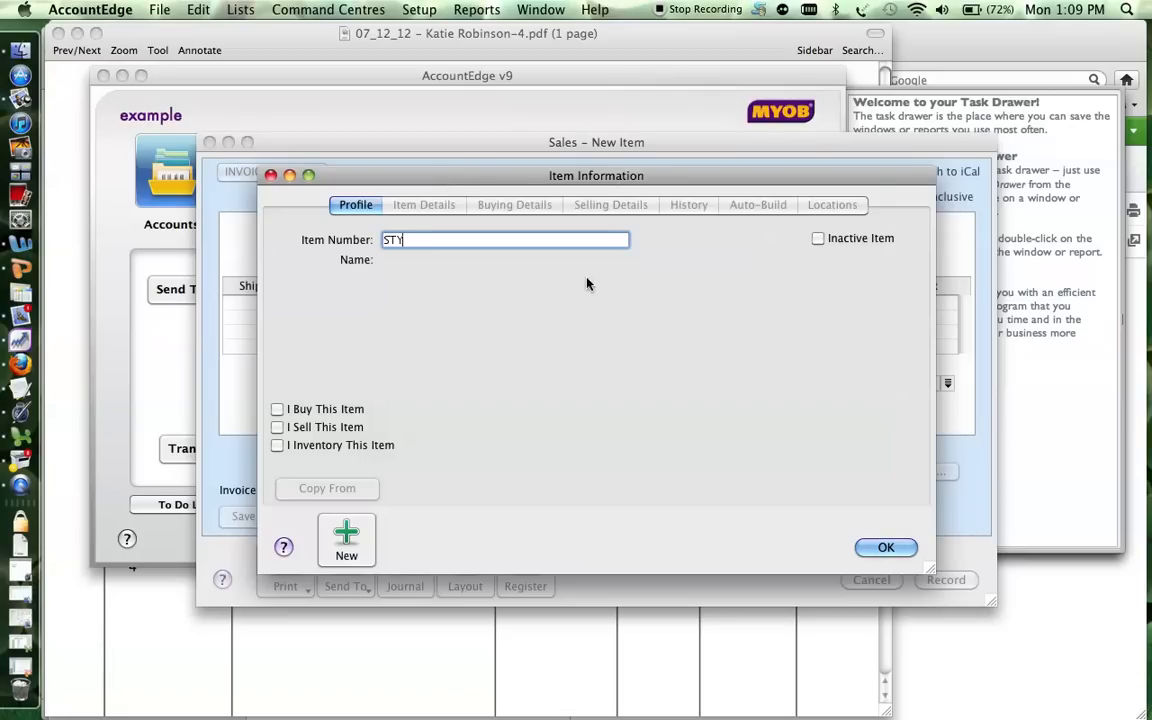
Name the item 'Study Equipment', mark it as sold via income account 4-1200, and try saving.
{"action": "key", "text": "Tab"}
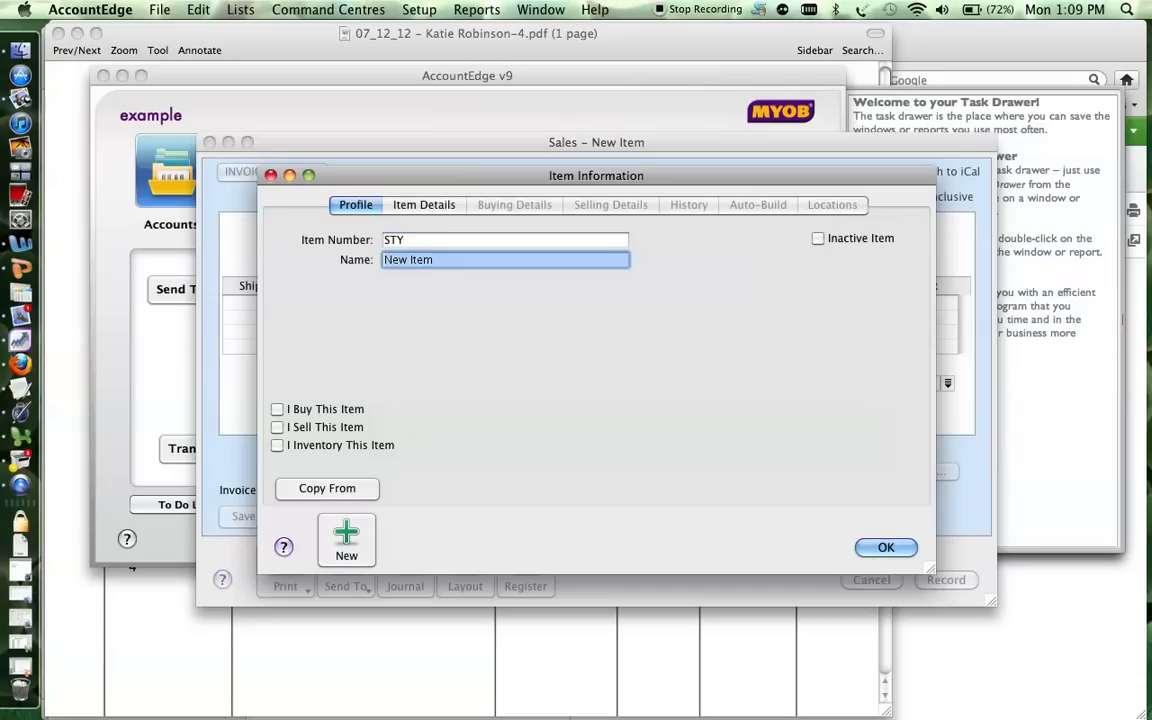
{"action": "type", "text": "Stud"}
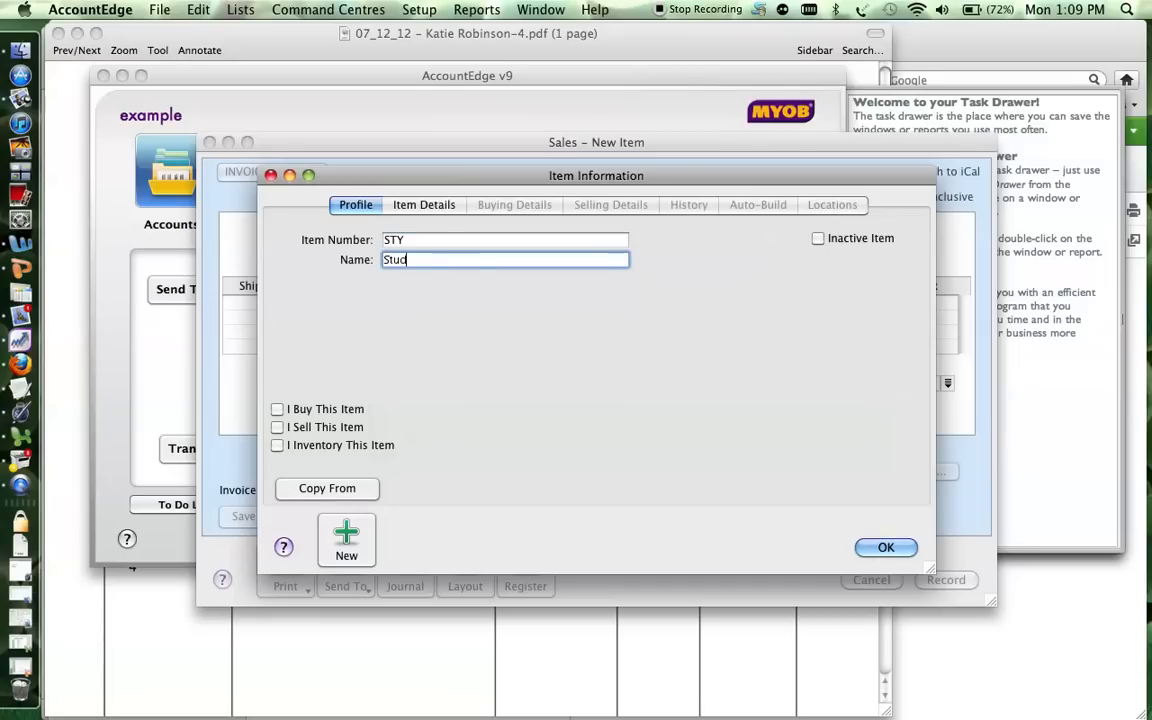
{"action": "type", "text": "y Equipment"}
{"action": "left_click", "coordinate": [278, 428]}
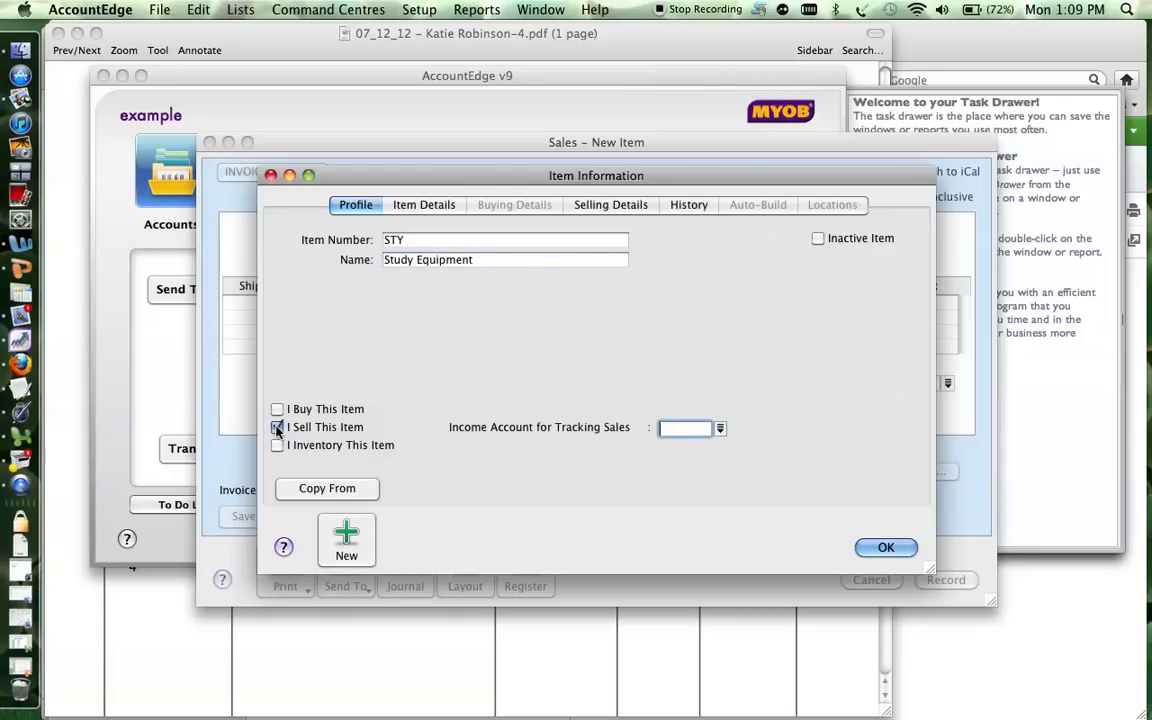
{"action": "left_click", "coordinate": [720, 430]}
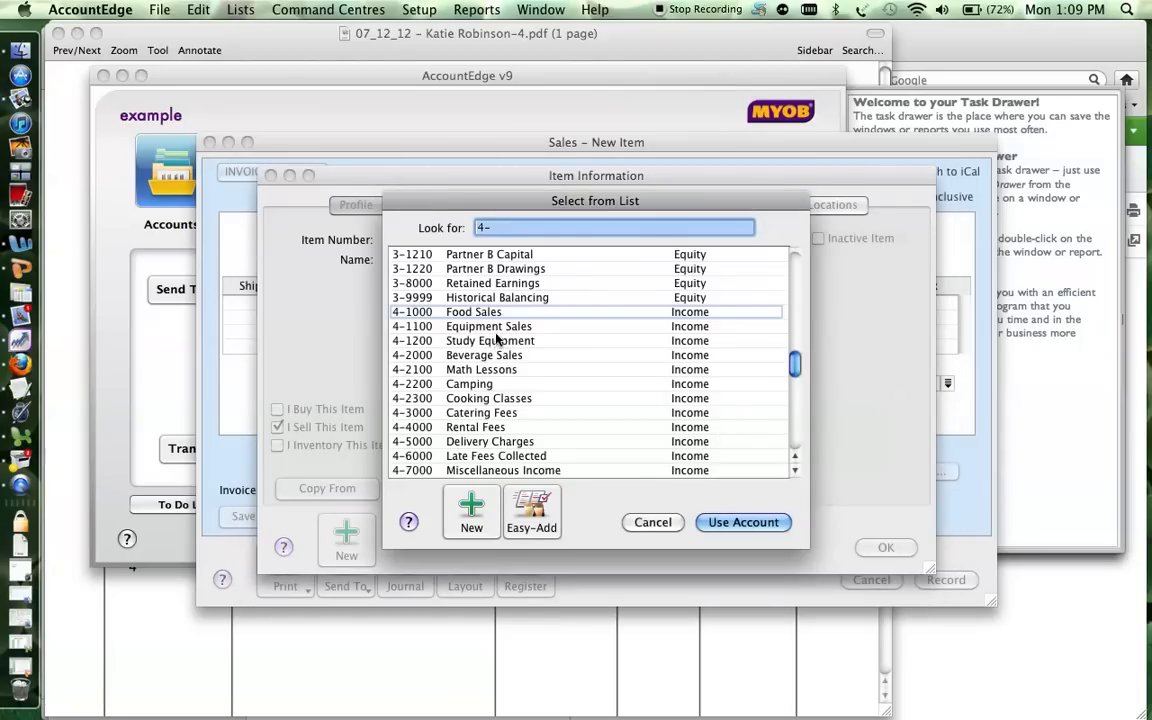
{"action": "left_click", "coordinate": [455, 341]}
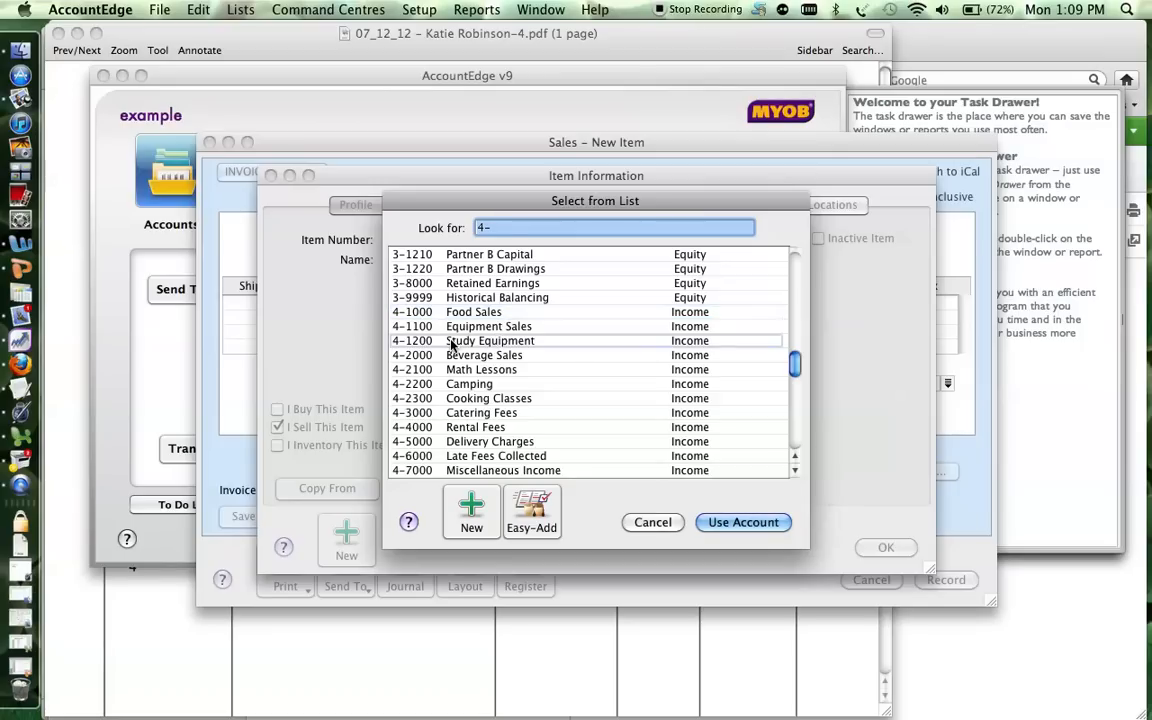
{"action": "left_click", "coordinate": [752, 524]}
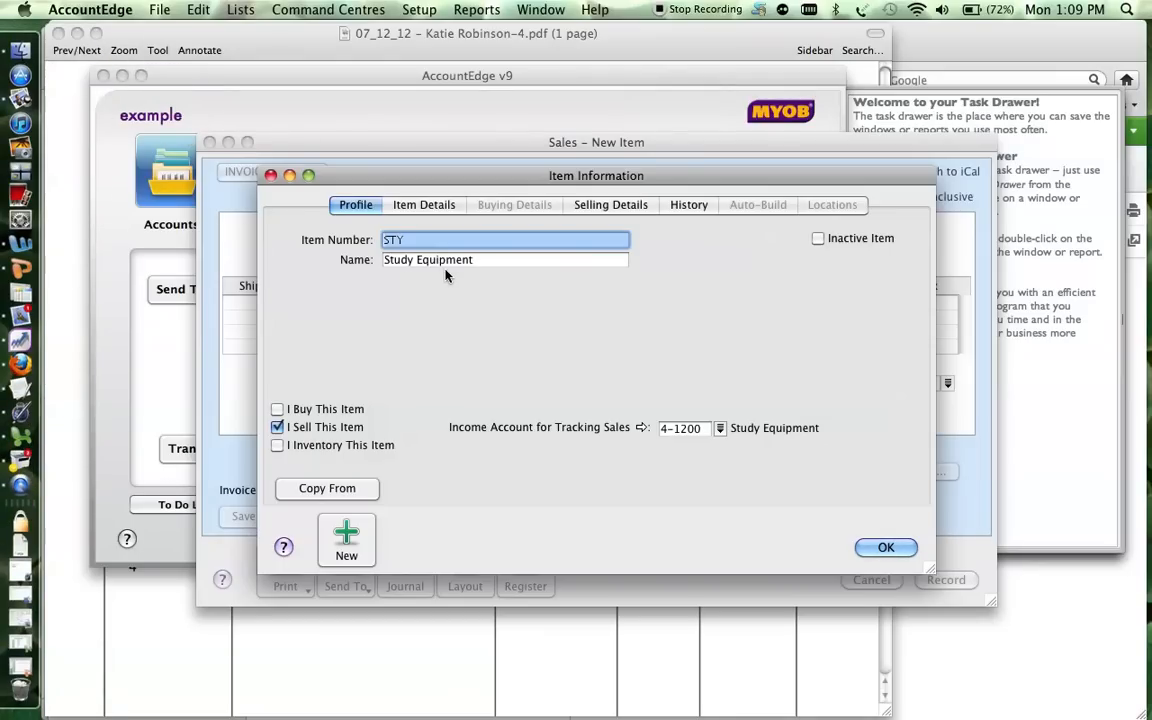
{"action": "left_click", "coordinate": [868, 550]}
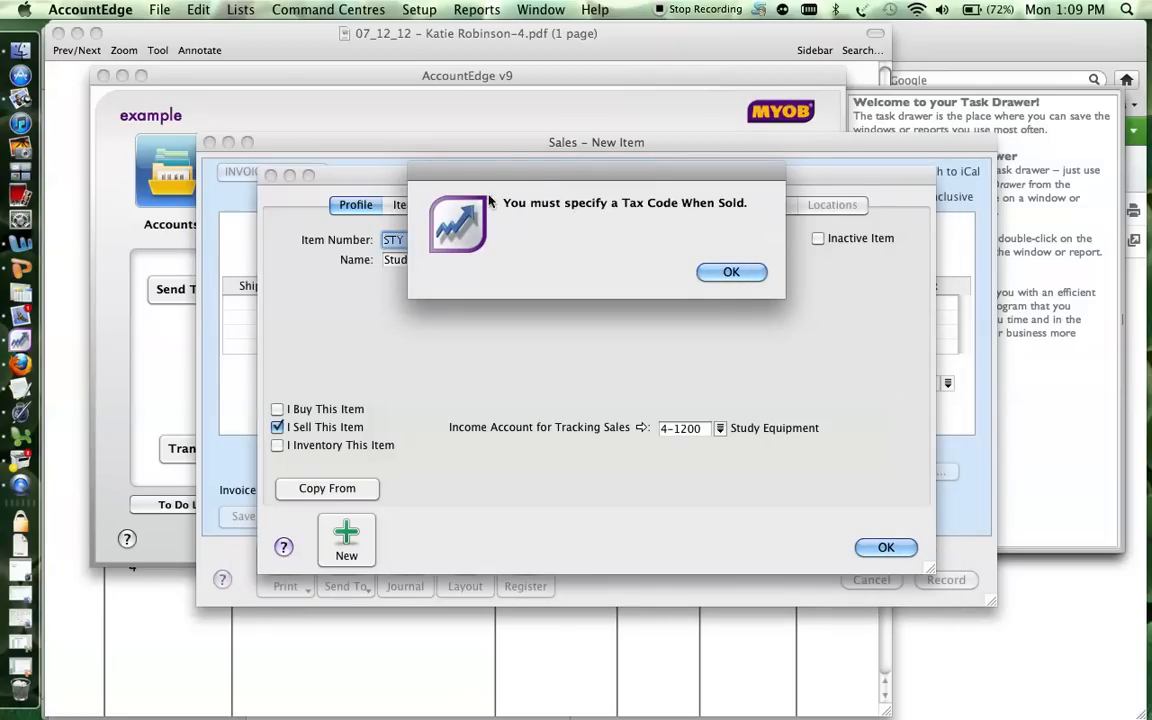
Dismiss the tax warning, set Tax Code When Sold to GST, and save the item.
{"action": "left_click", "coordinate": [731, 272]}
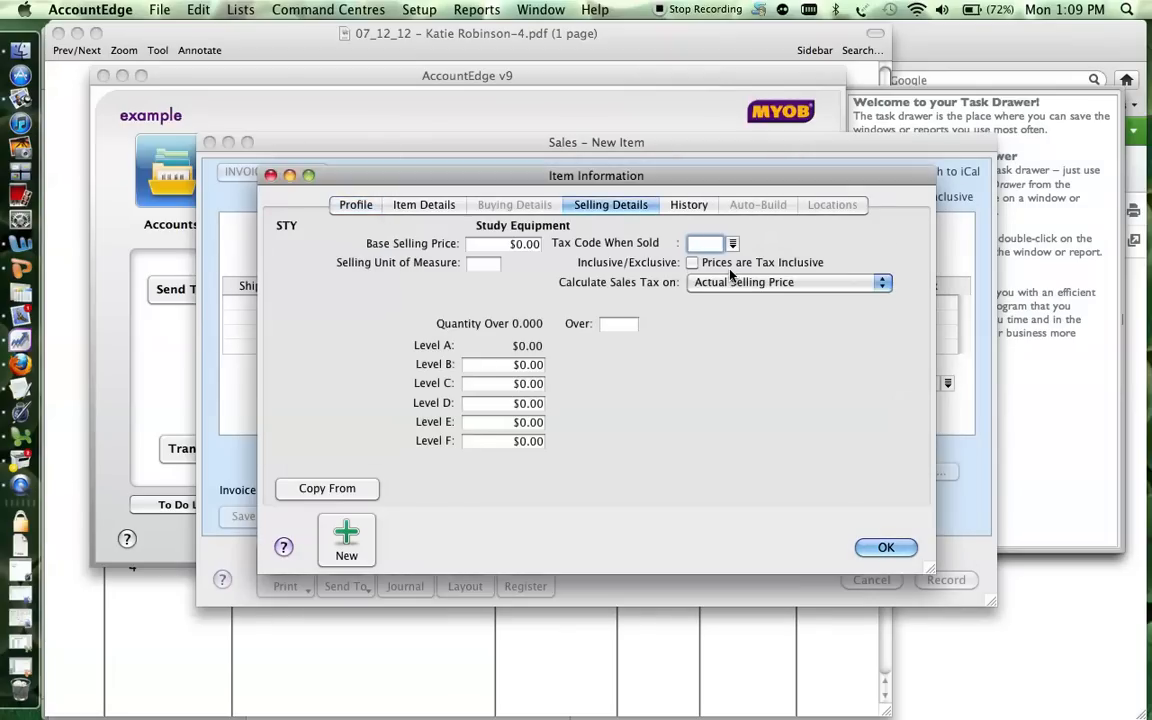
{"action": "left_click", "coordinate": [344, 205]}
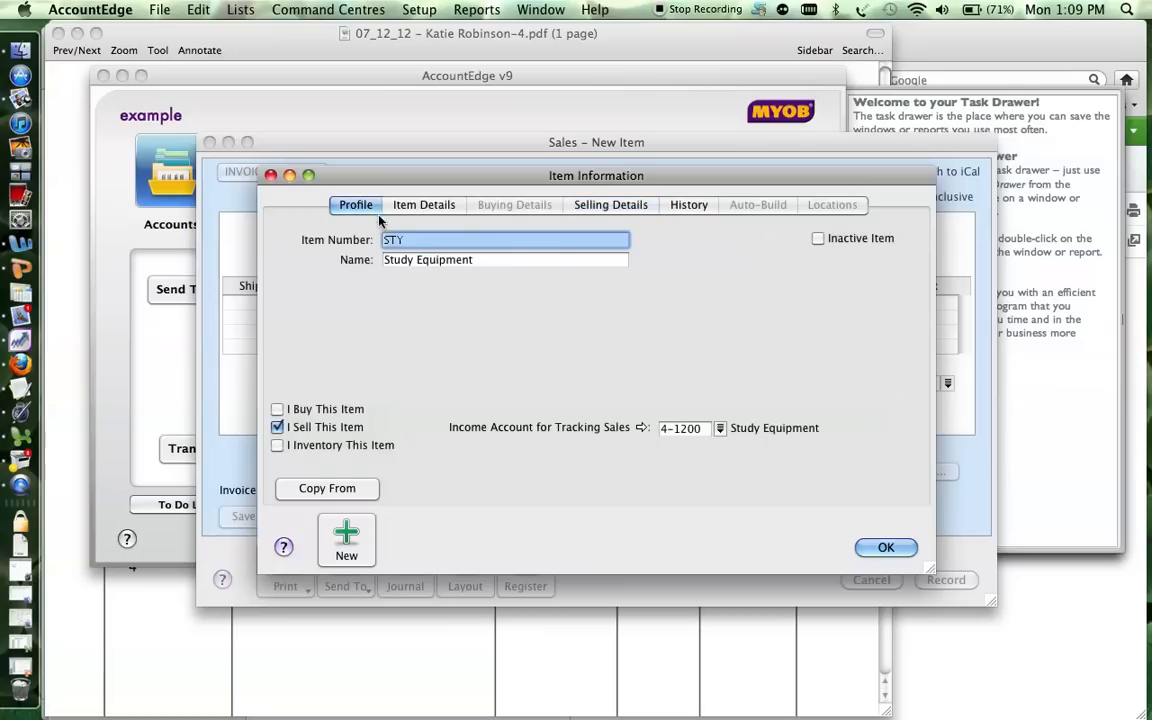
{"action": "left_click", "coordinate": [595, 205]}
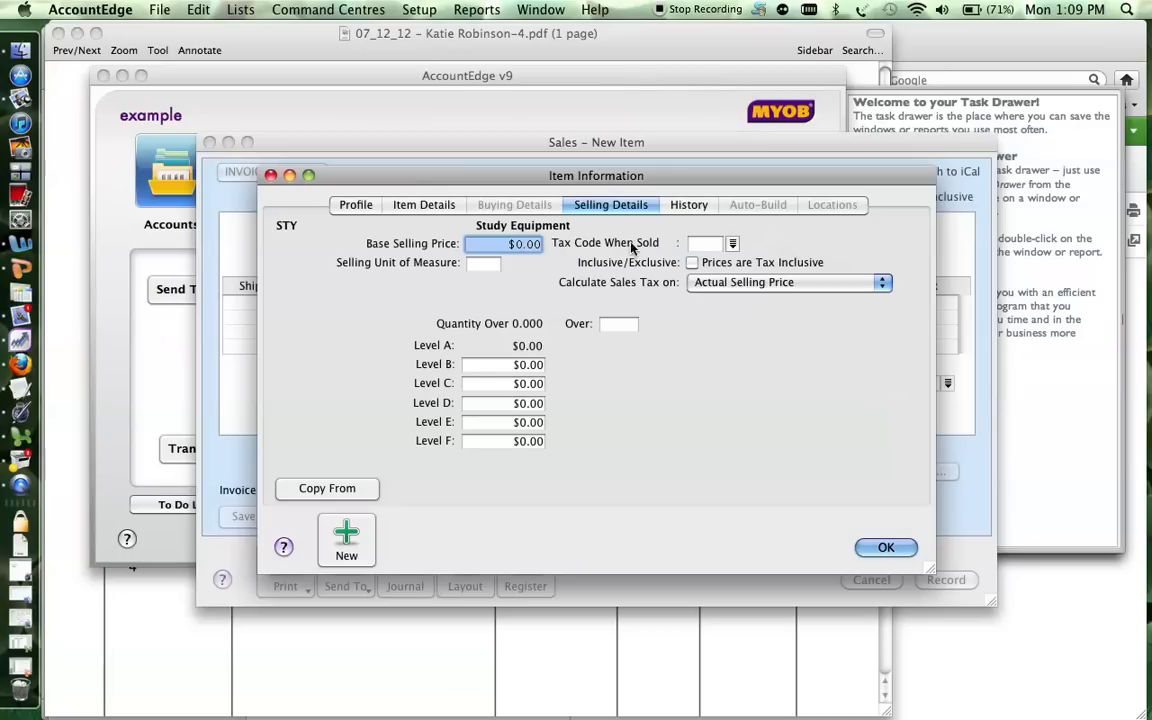
{"action": "left_click", "coordinate": [731, 245]}
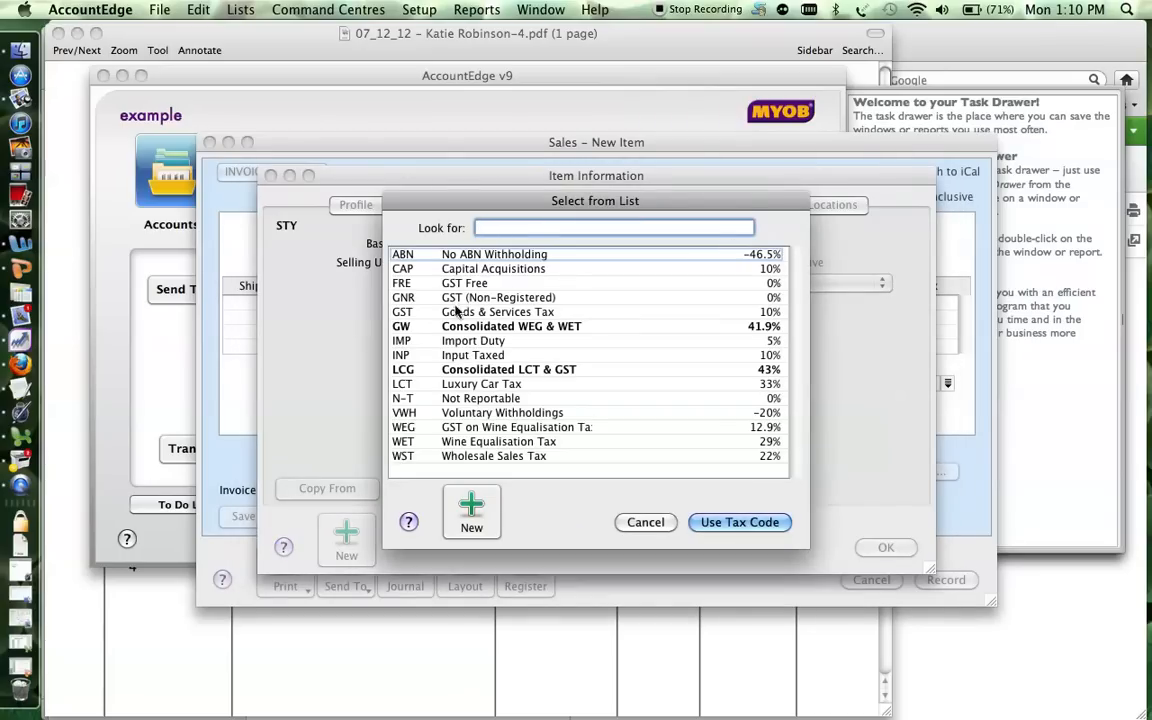
{"action": "double_click", "coordinate": [494, 316]}
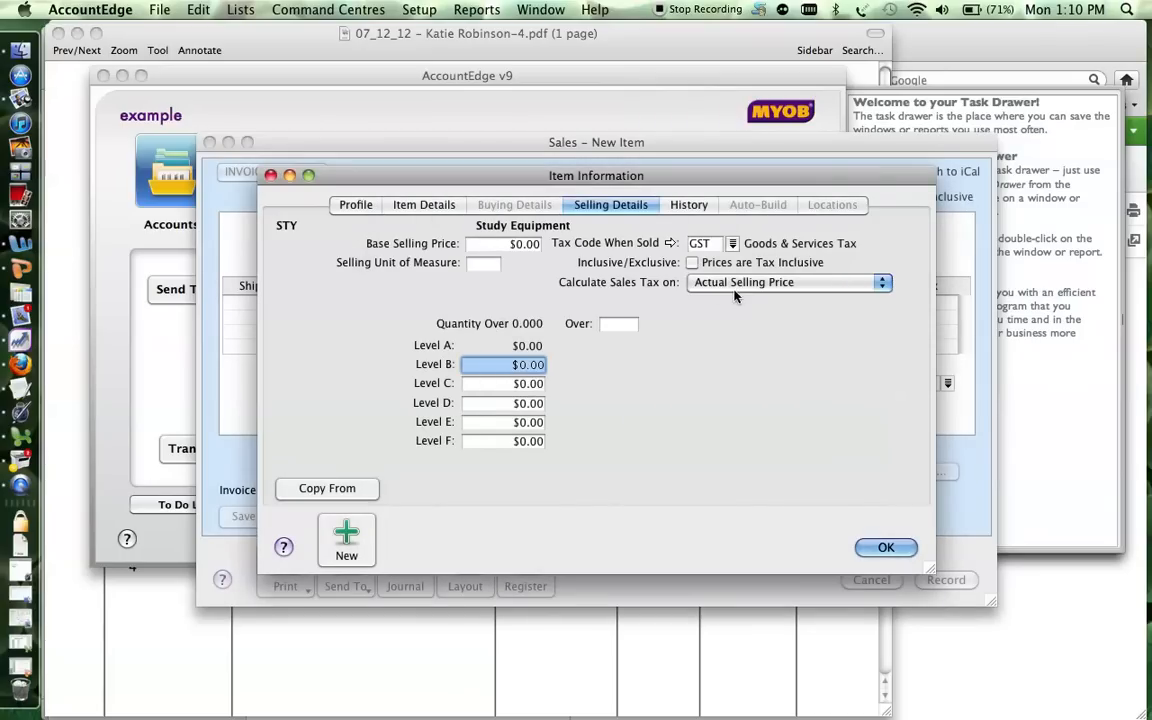
{"action": "left_click", "coordinate": [885, 548]}
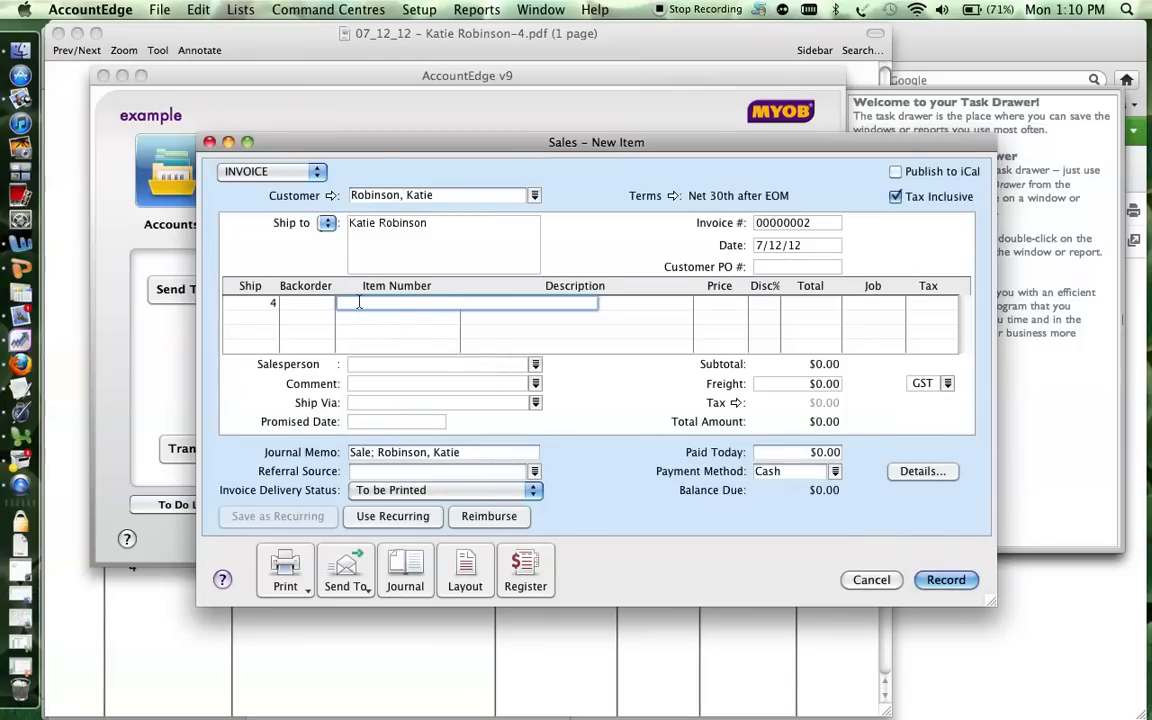
Put STY Study Equipment on the invoice line at $500 each, matching the PDF price.
{"action": "left_click", "coordinate": [450, 305]}
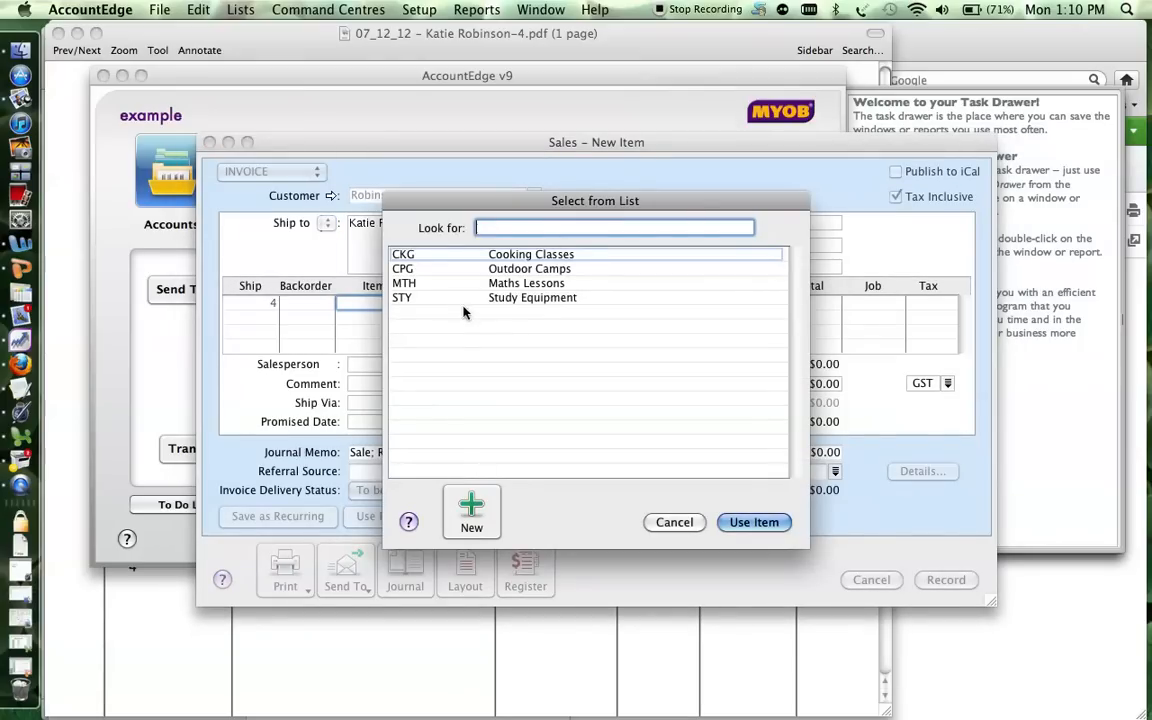
{"action": "double_click", "coordinate": [533, 297]}
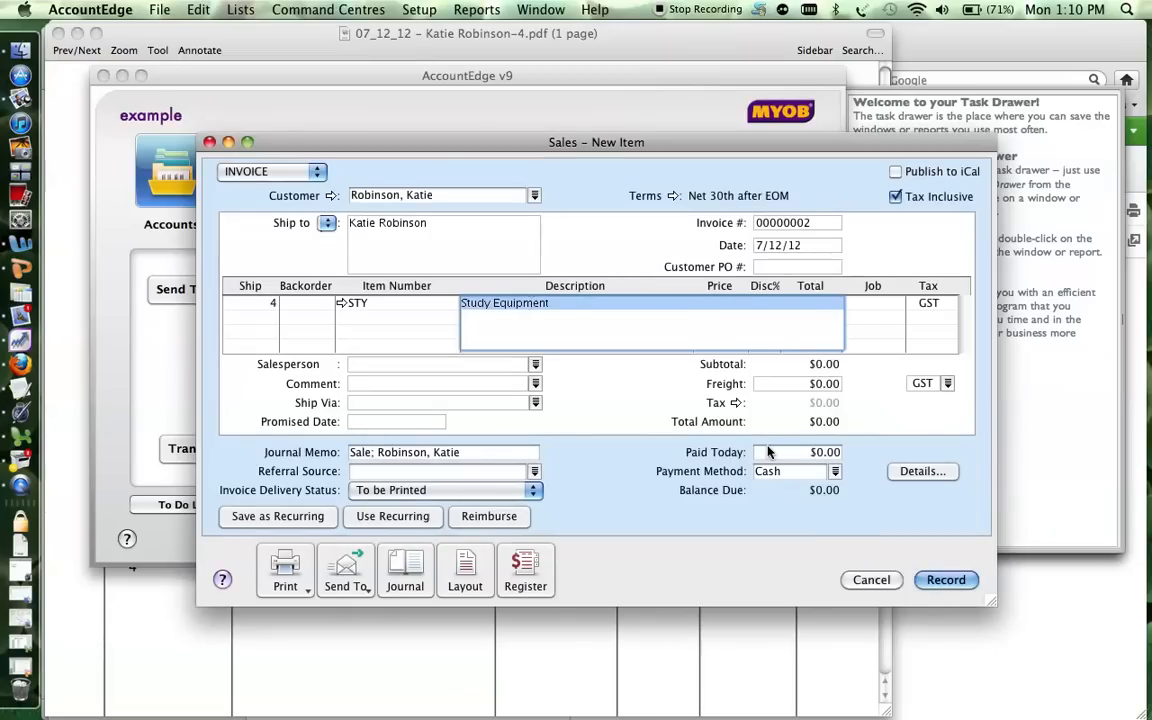
{"action": "key", "text": "Tab"}
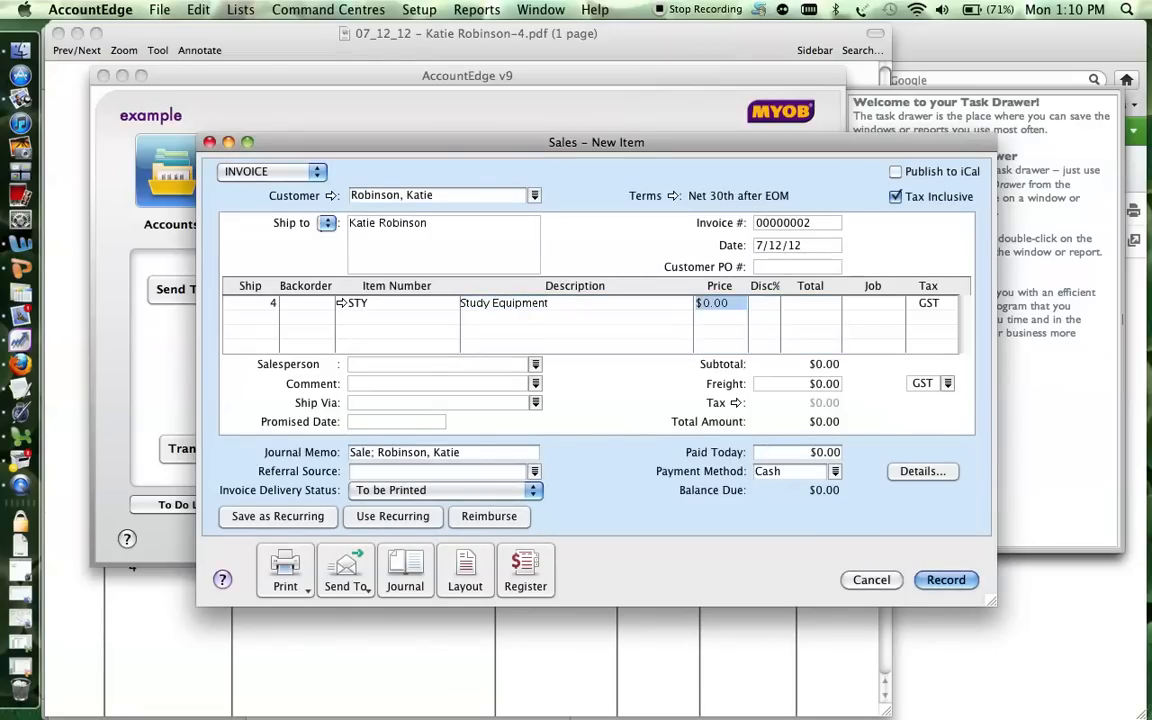
{"action": "left_click", "coordinate": [812, 638]}
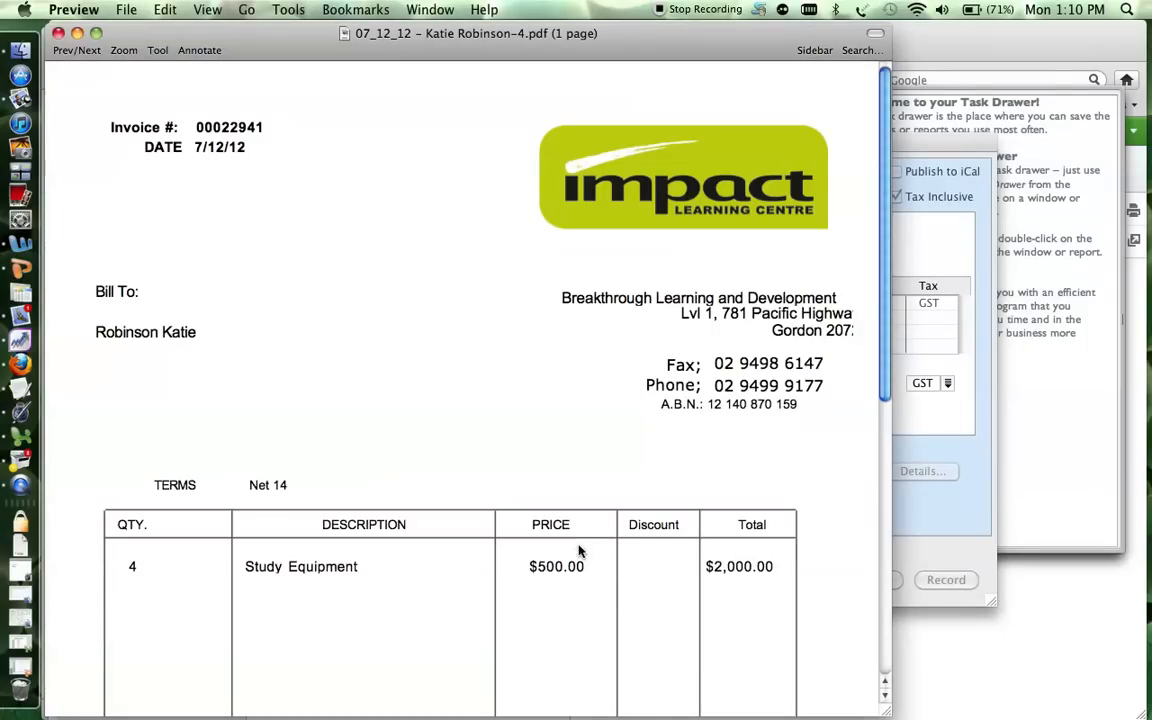
{"action": "key", "text": "super+Tab"}
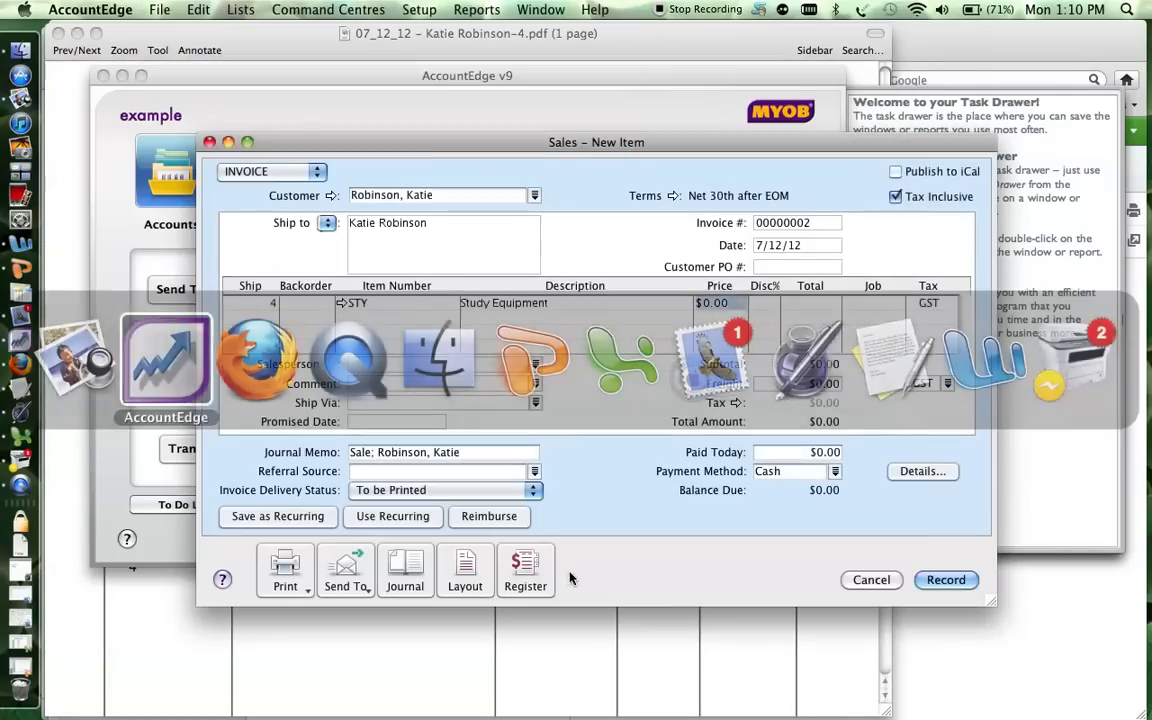
{"action": "type", "text": "500"}
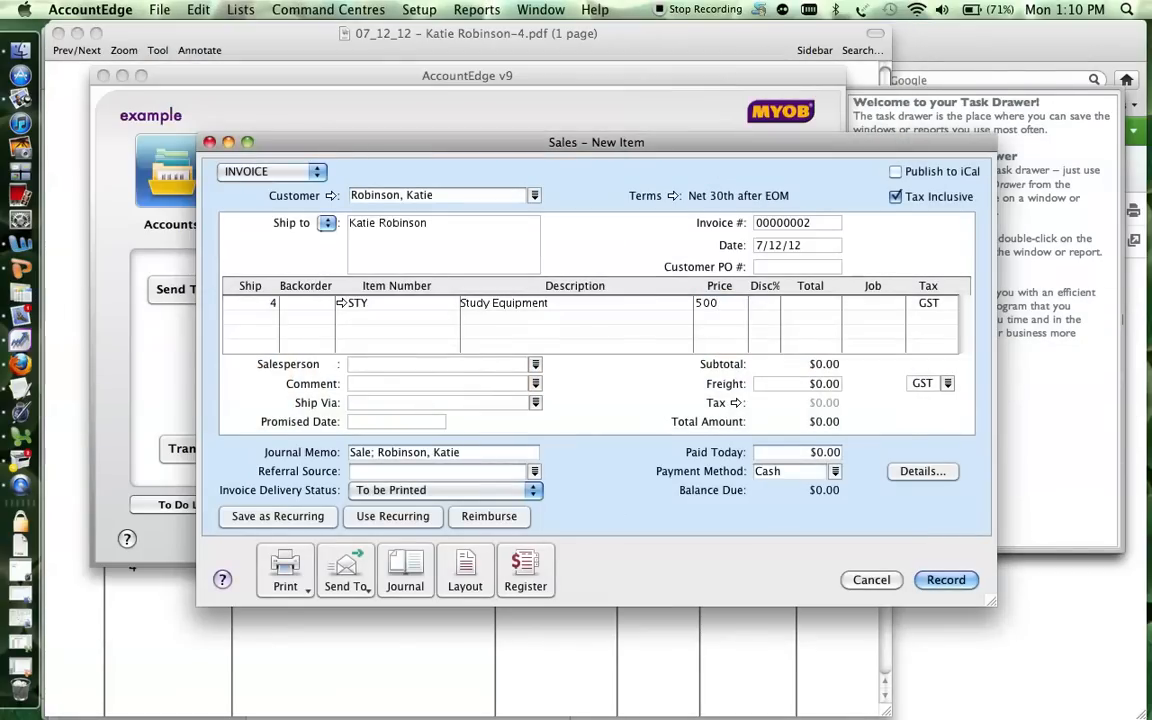
Check the $2,000.00 total and $181.82 GST against the PDF invoice.
{"action": "key", "text": "super+Tab"}
{"action": "key", "text": "super+Tab"}
{"action": "key", "text": "super+Tab"}
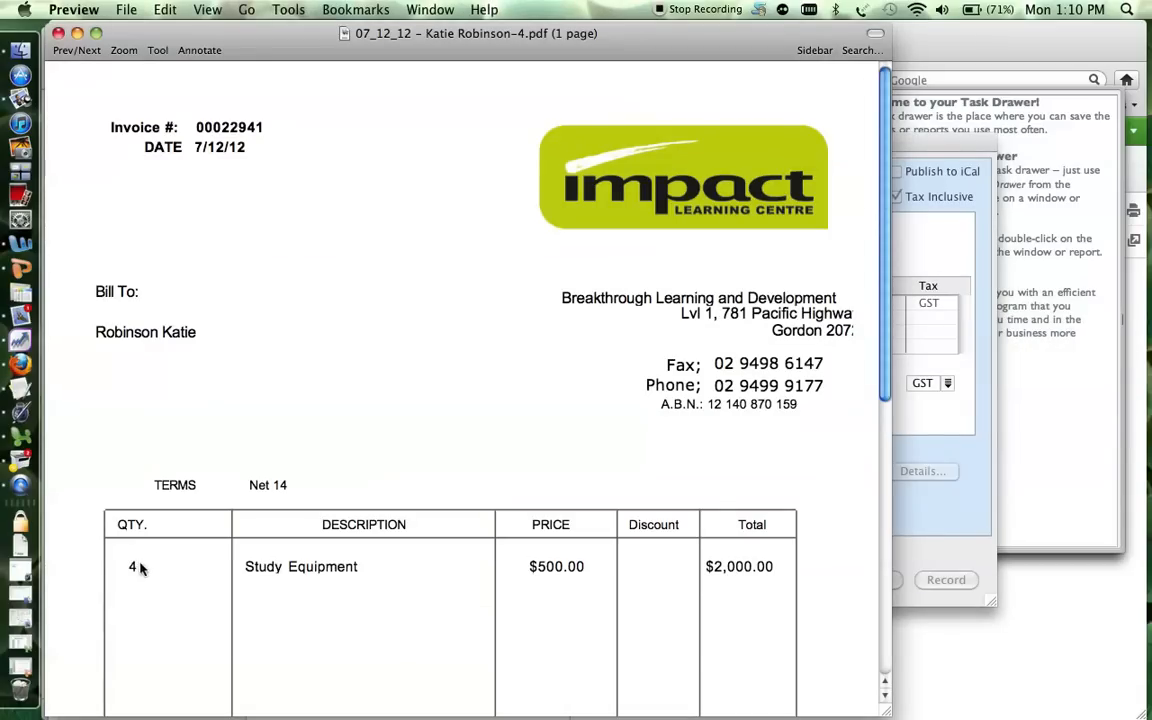
{"action": "key", "text": "super+Tab"}
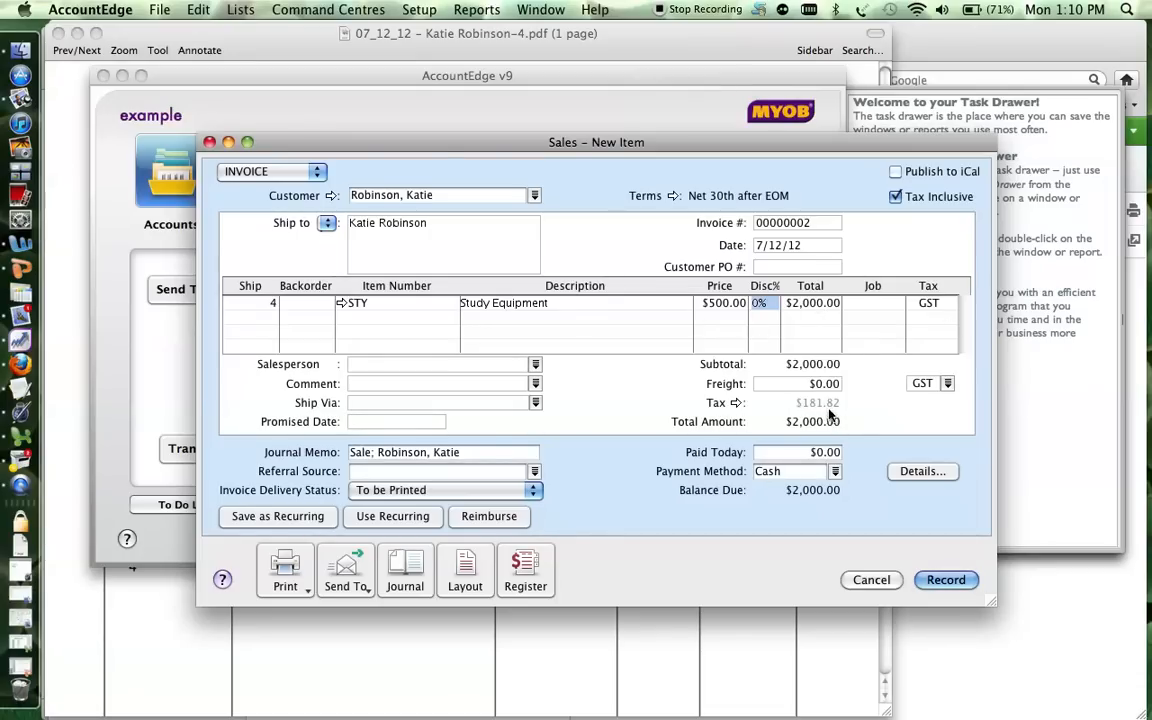
{"action": "key", "text": "super+Tab"}
{"action": "left_click_drag", "start_coordinate": [884, 350], "coordinate": [887, 535]}
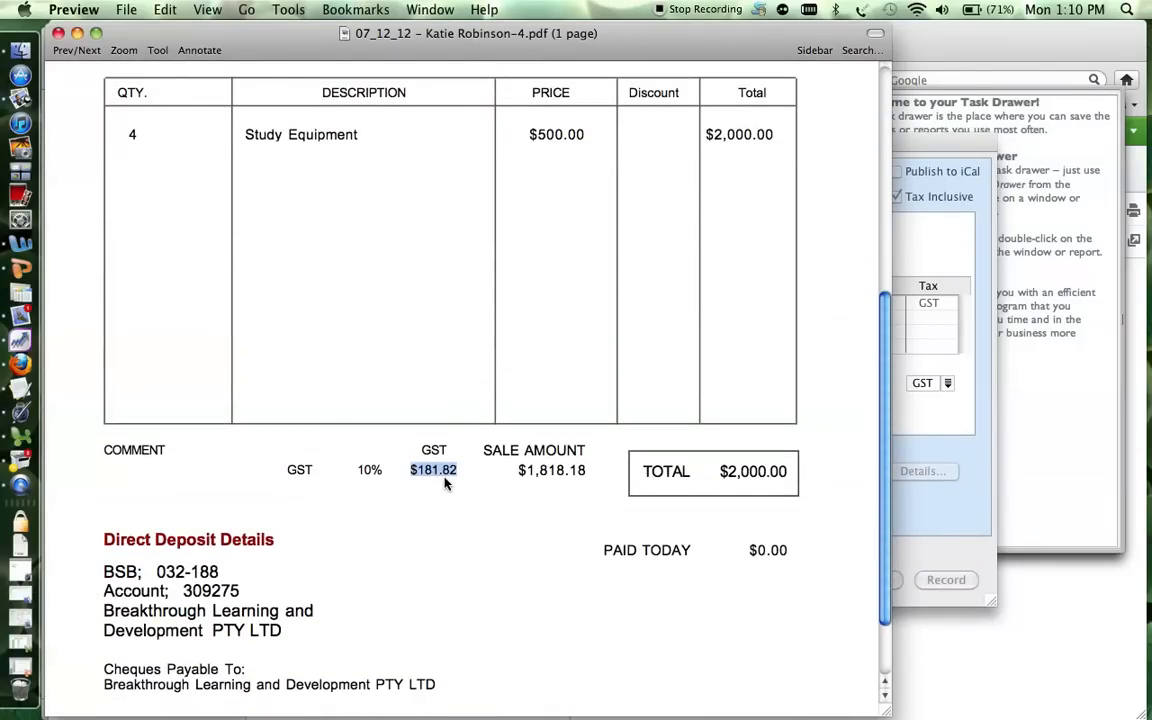
{"action": "left_click", "coordinate": [963, 543]}
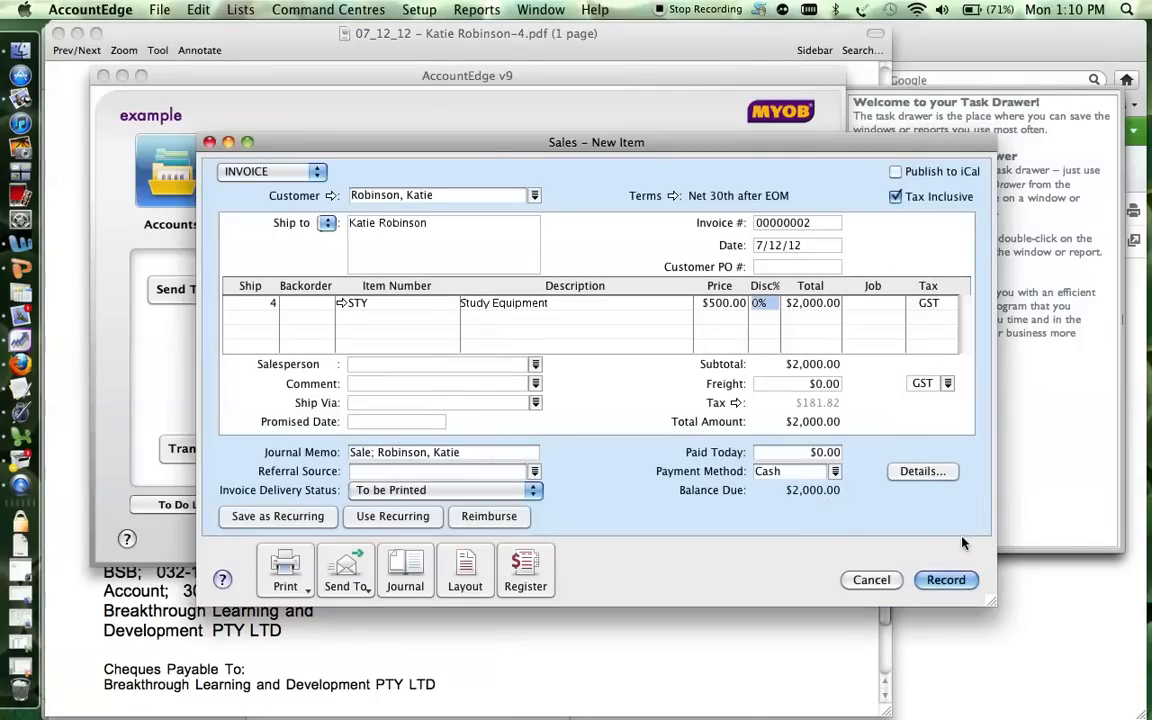